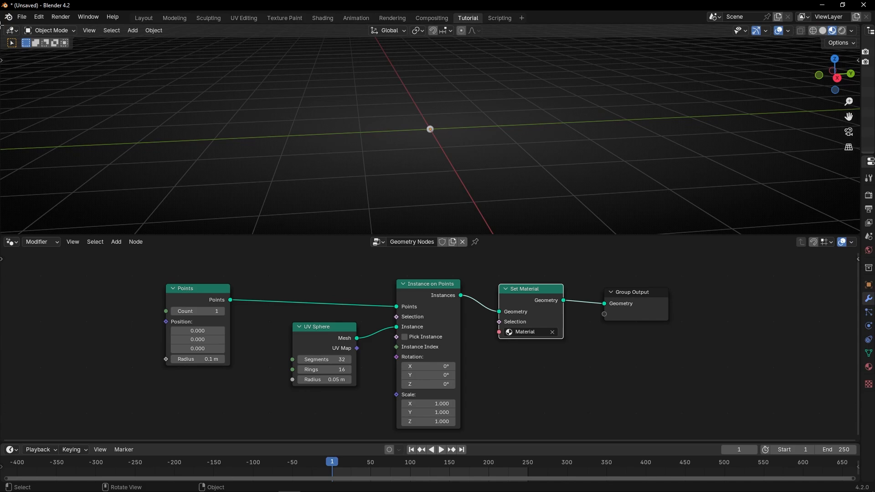
Make the material's Base Color red in a temporary Shader Editor area and close that area again
drag(1, 26, 318, 91)
click(11, 30)
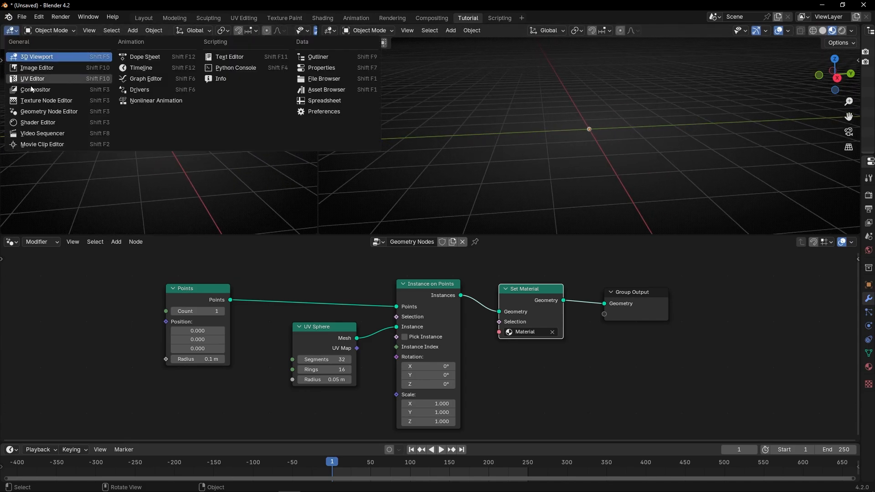
click(24, 122)
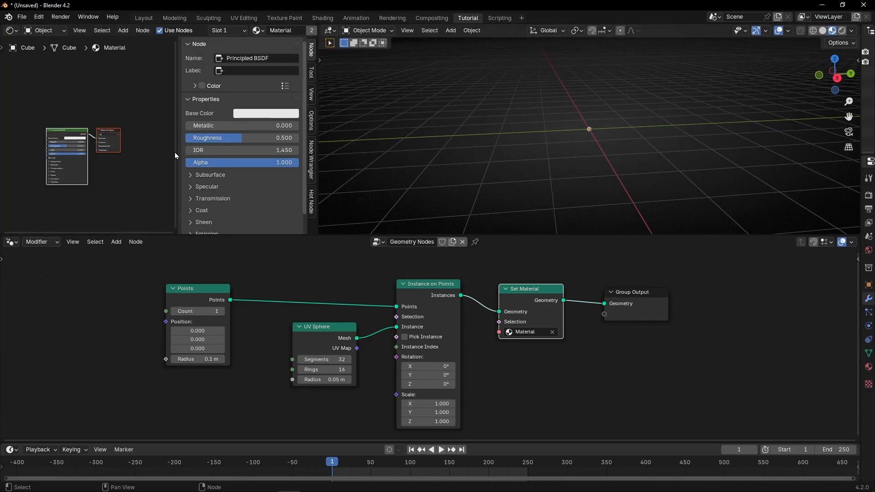
click(256, 114)
click(284, 211)
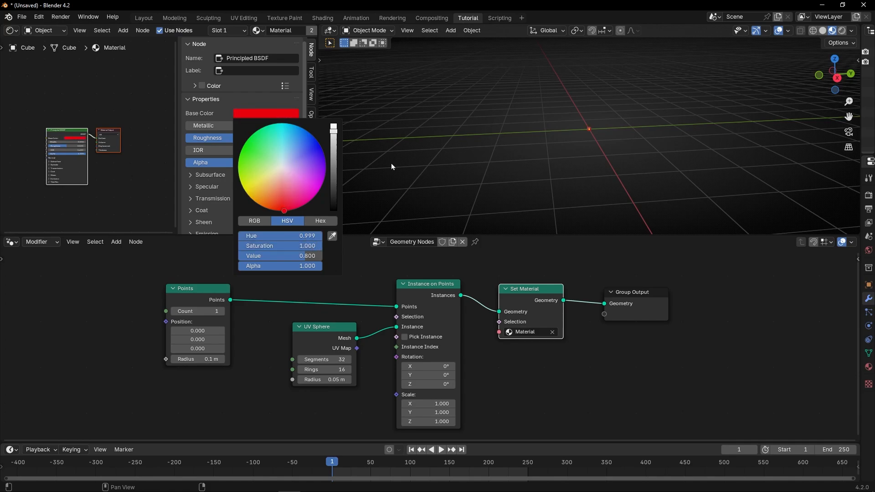
drag(233, 39, 230, 40)
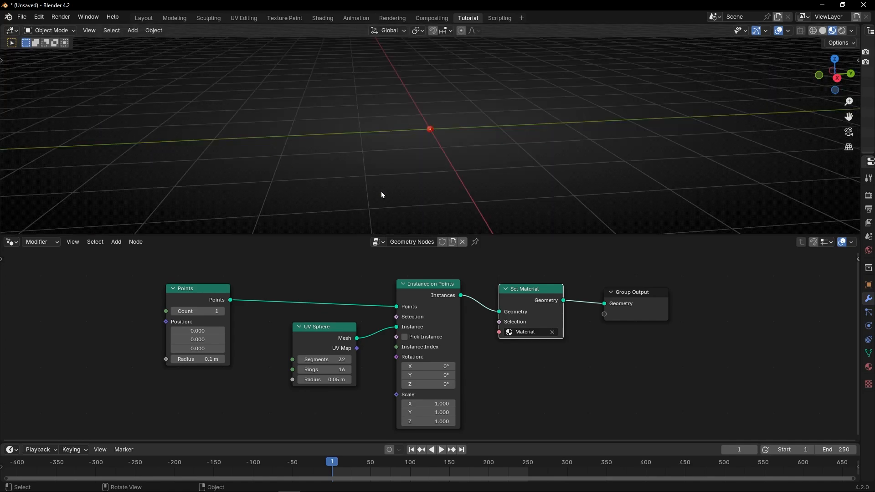
scroll(452, 172, up, 1)
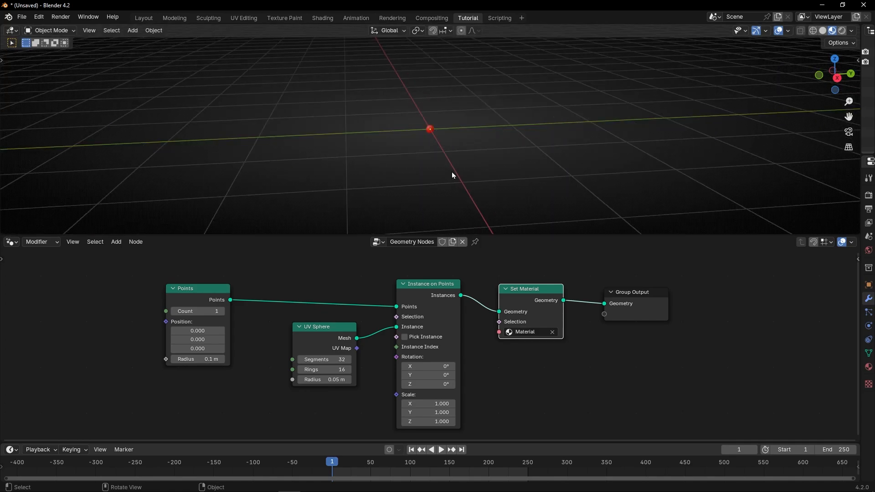
Collapse the UV Sphere and Instance on Points nodes, stack them, and shift the nodes after Points away to make room
click(298, 326)
key(ctrl+space)
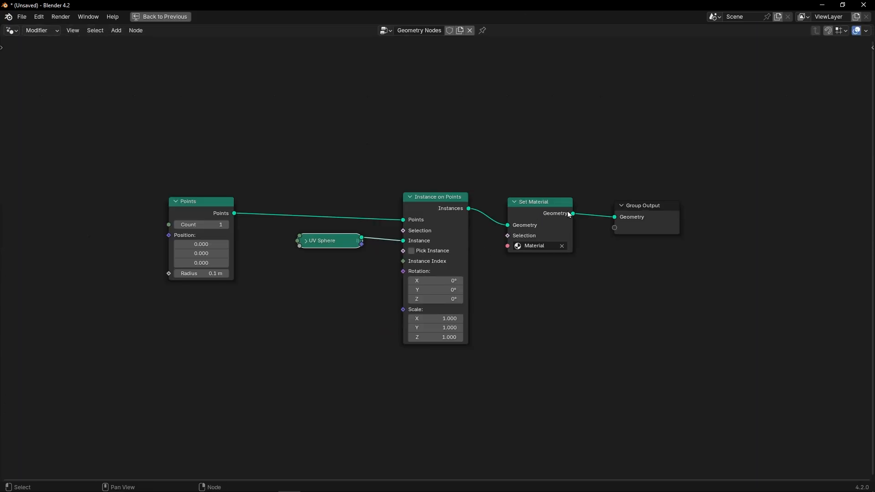
drag(638, 207, 758, 207)
drag(547, 202, 679, 205)
drag(435, 198, 568, 205)
key(h)
drag(335, 239, 573, 242)
drag(565, 217, 565, 239)
key(ctrl+space)
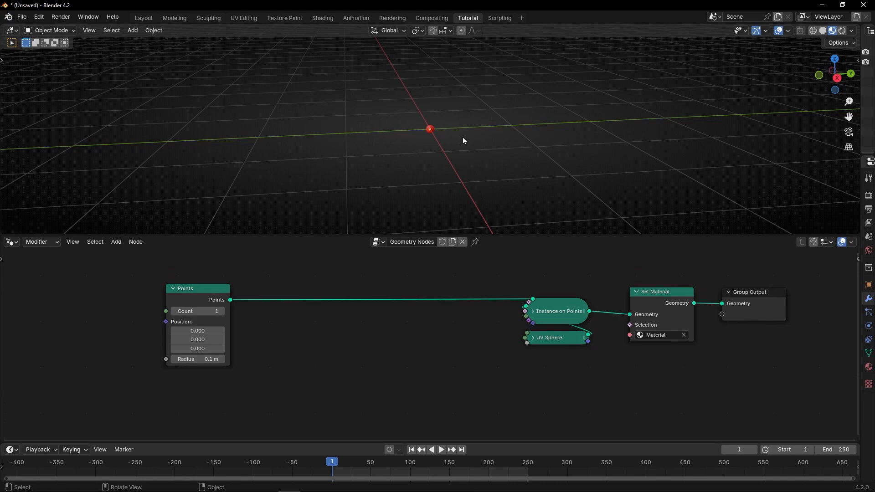
Insert a Set Position node on the link between Points and Instance on Points
middle_drag(463, 141, 492, 136)
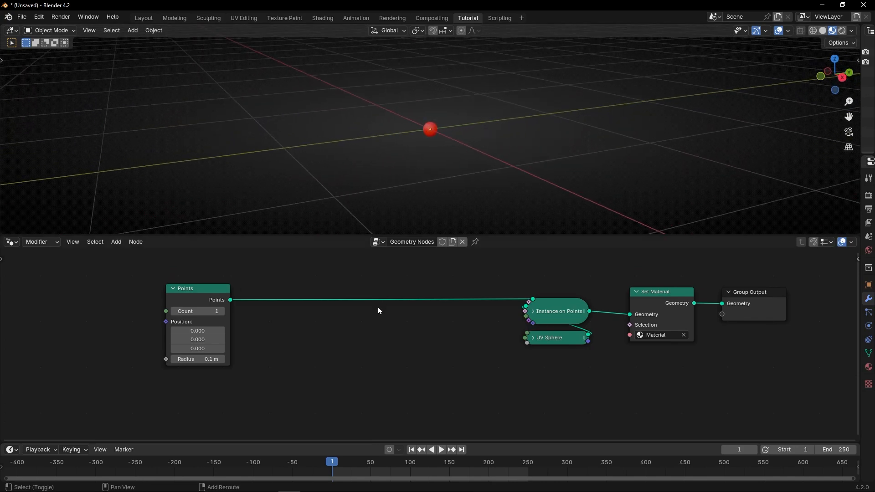
key(shift+a)
text(set pos)
key(Return)
click(378, 300)
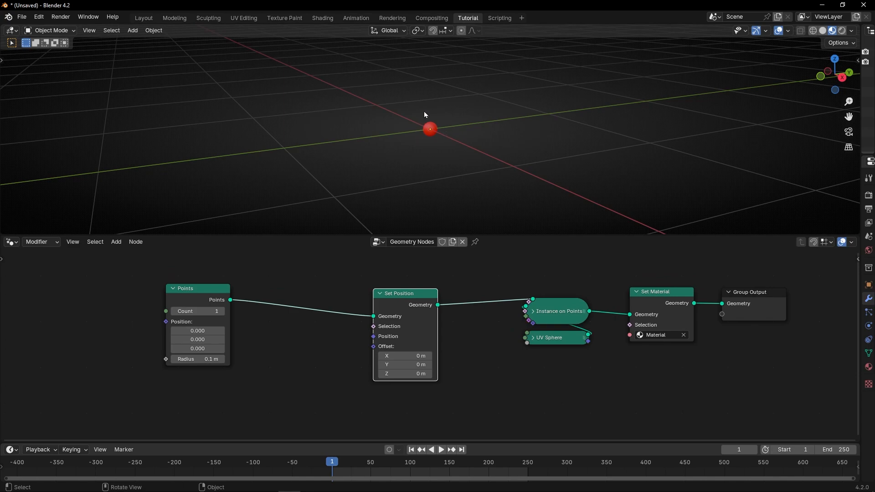
Add a Noise Texture node between and below the Points and Set Position nodes, moving Points aside for room
middle_drag(322, 351, 360, 344)
drag(242, 293, 186, 291)
key(shift+a)
text(noise)
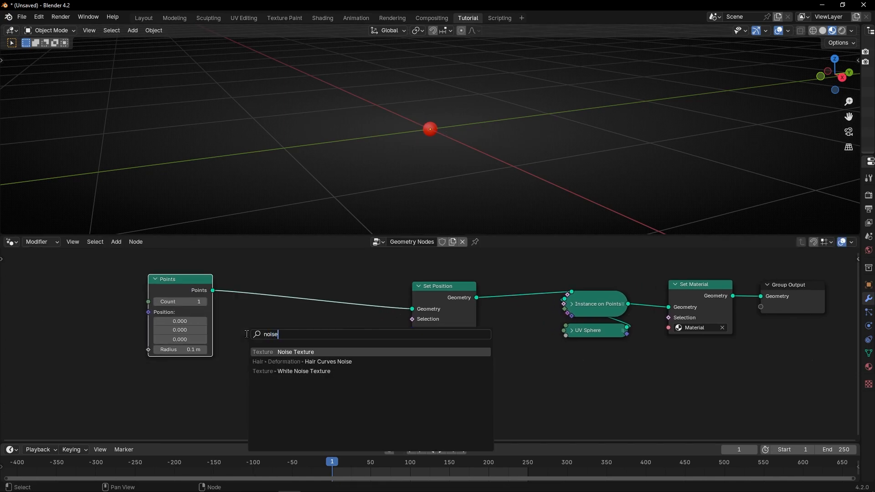
key(Return)
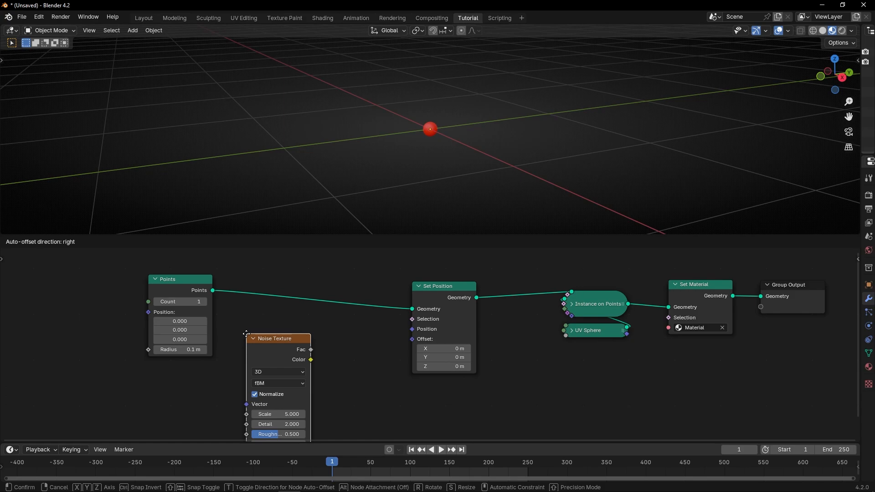
click(246, 334)
Connect the Noise Texture's Color output to the Offset input of Set Position
scroll(315, 339, up, 2)
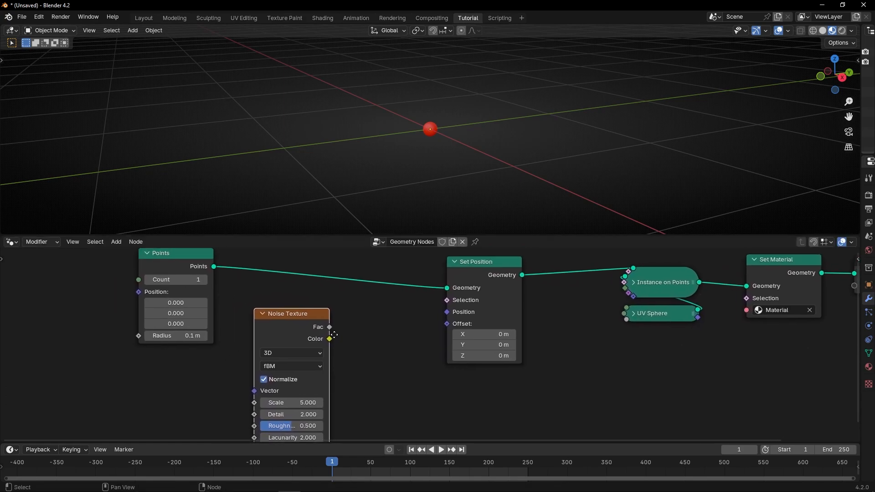
middle_drag(334, 335, 333, 337)
middle_drag(458, 115, 440, 152)
scroll(308, 349, up, 2)
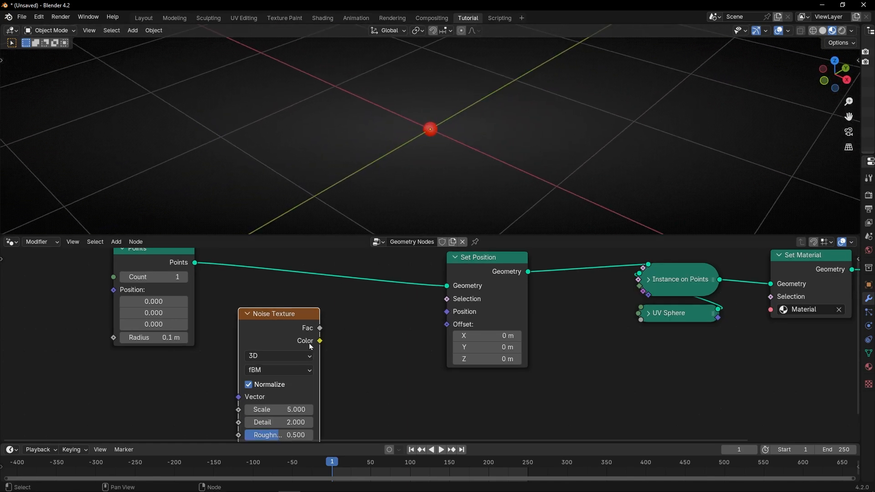
drag(310, 341, 448, 323)
middle_drag(471, 150, 426, 179)
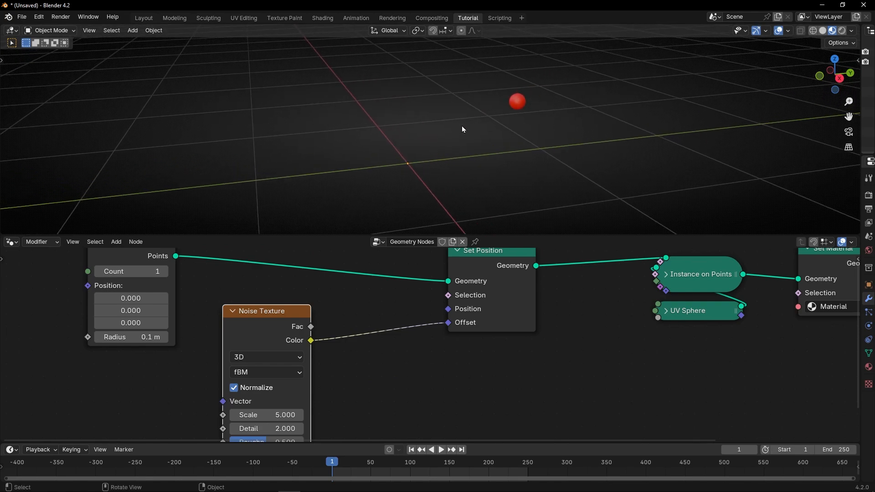
Switch the Noise Texture's dimensions to 4D
middle_drag(368, 363, 396, 349)
middle_drag(455, 214, 474, 191)
middle_drag(406, 340, 432, 331)
click(336, 334)
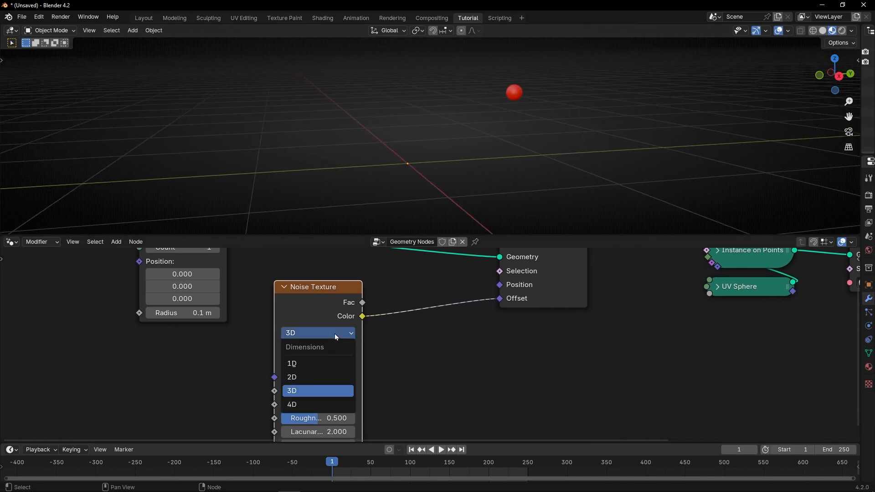
click(306, 404)
scroll(306, 401, up, 2)
Disable Normalize on the Noise Texture and vary its W value to 6.090 to move the sphere
middle_drag(285, 389, 305, 388)
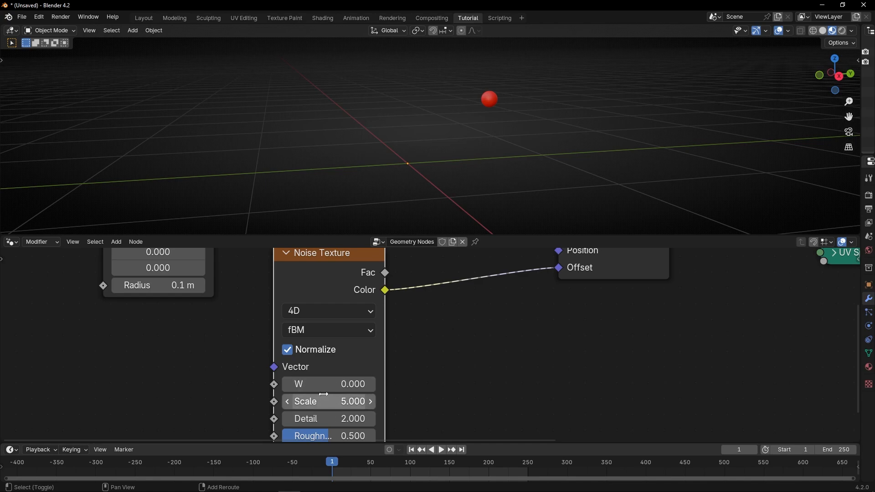
drag(325, 390, 426, 384)
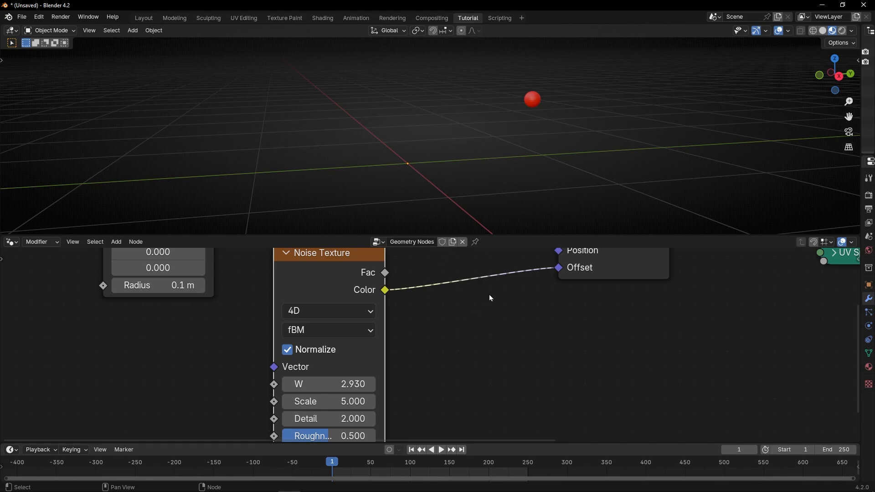
click(301, 351)
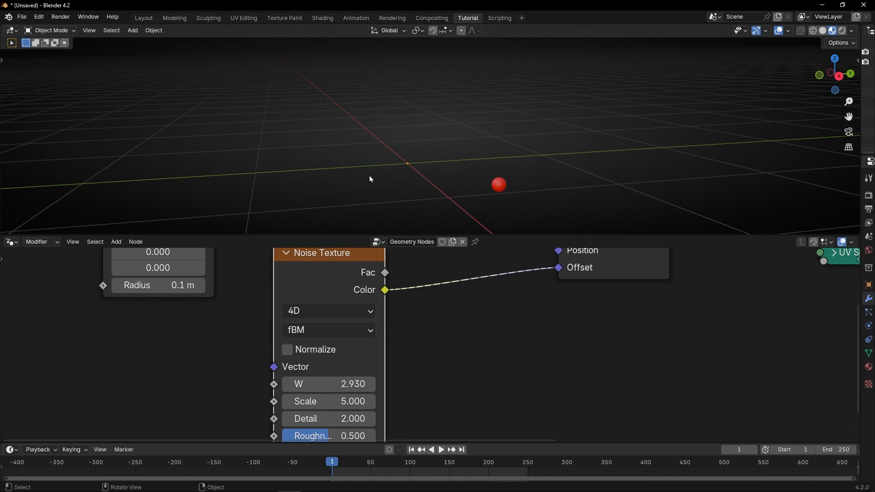
drag(334, 383, 365, 384)
middle_drag(430, 158, 412, 139)
drag(337, 383, 307, 384)
Add a Scene Time node and feed its Seconds output into the Noise Texture's W input
middle_drag(258, 393, 364, 343)
key(shift+a)
text(sce)
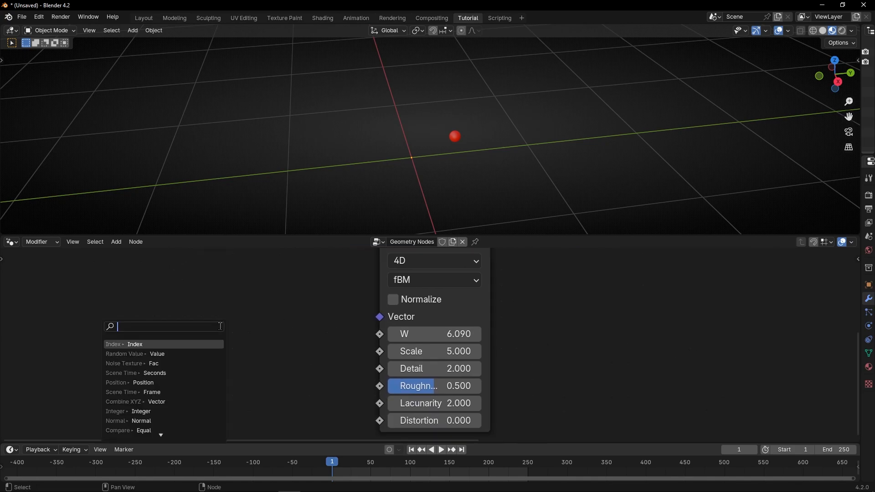
click(201, 344)
click(258, 372)
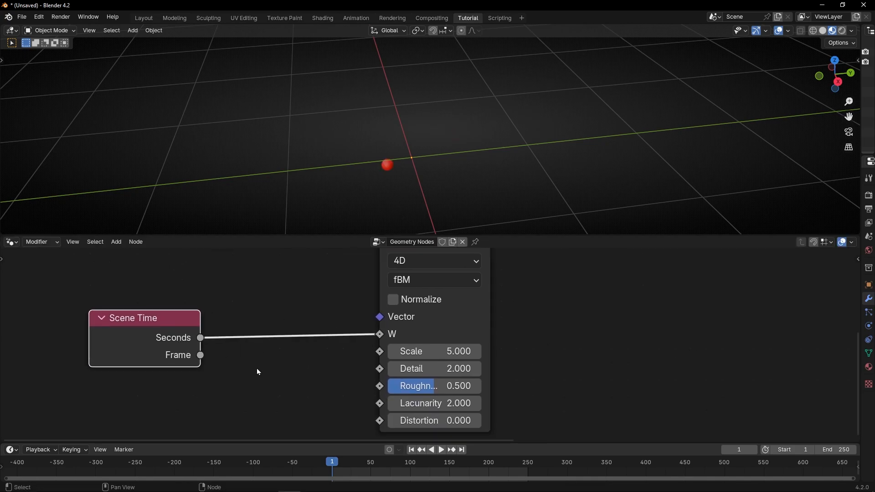
Play the animation and orbit the view to examine how the sphere moves
scroll(351, 309, down, 1)
key(space)
middle_drag(401, 215, 410, 157)
key(space)
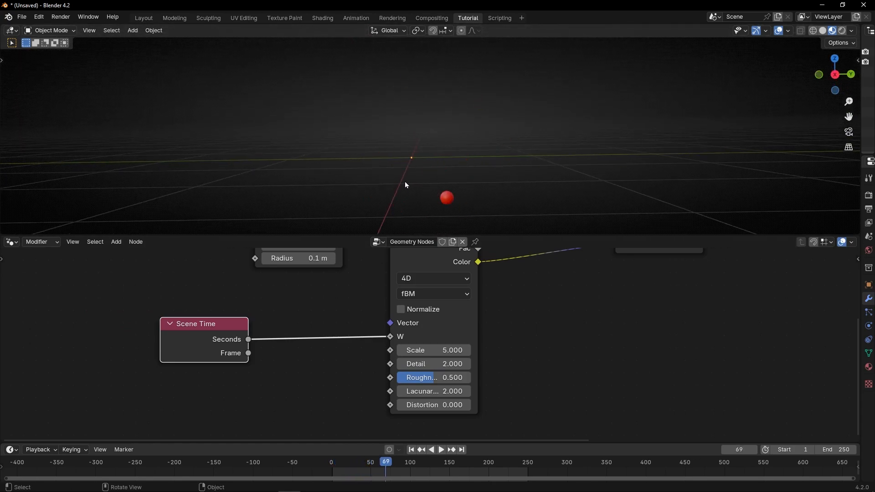
key(space)
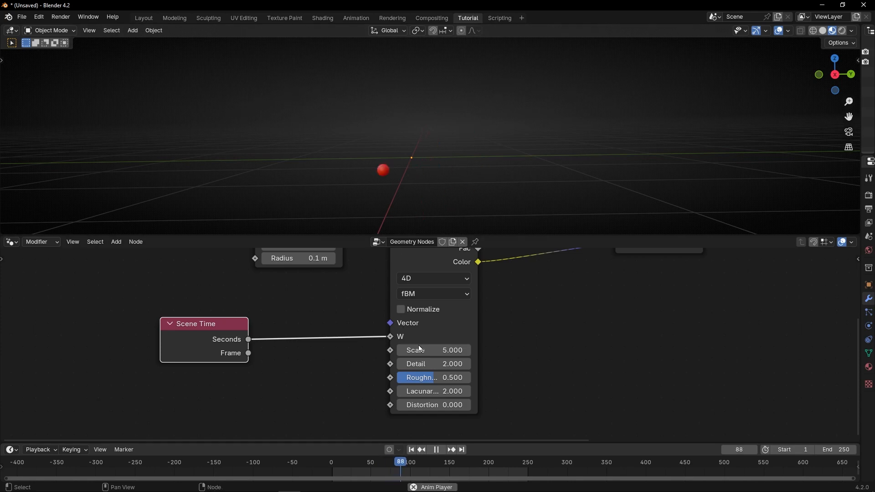
Try a Noise Texture Scale of 0.600 during playback, restore it to 5, and stop the animation
scroll(436, 352, up, 1)
mouse_move(447, 351)
mouse_down()
mouse_move(420, 351)
mouse_move(449, 352)
mouse_up()
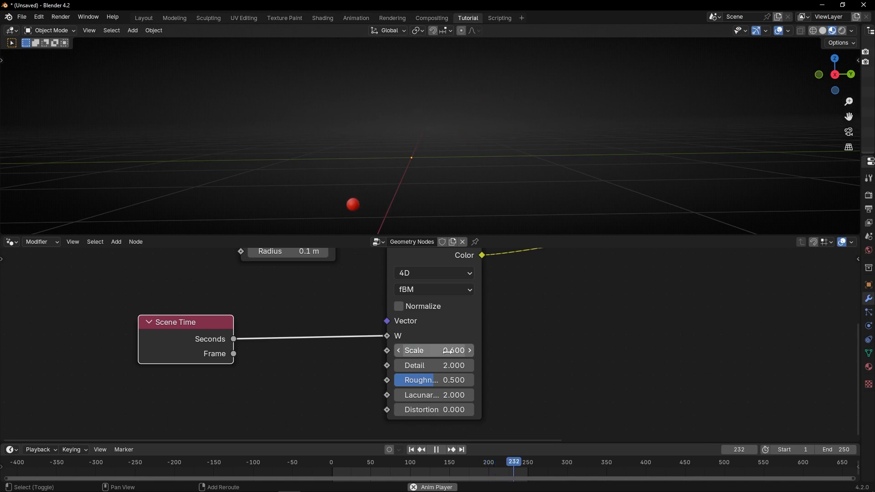
key(ctrl+z)
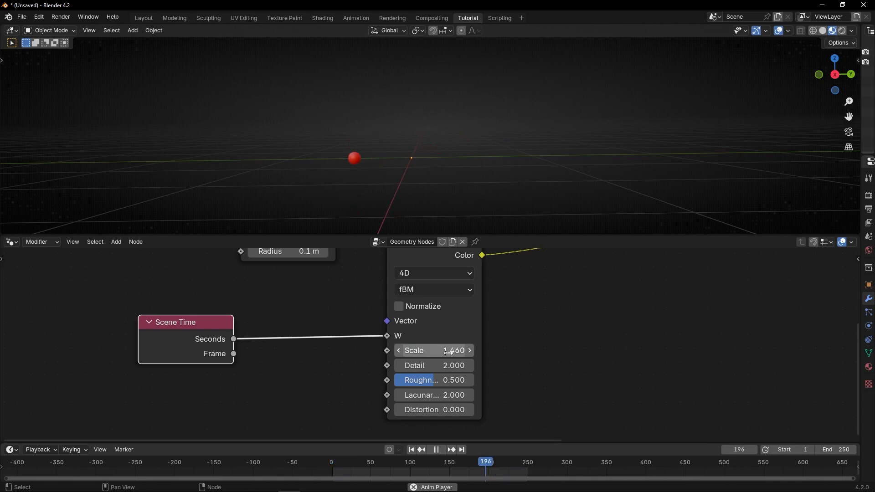
double_click(449, 352)
text(5)
key(Return)
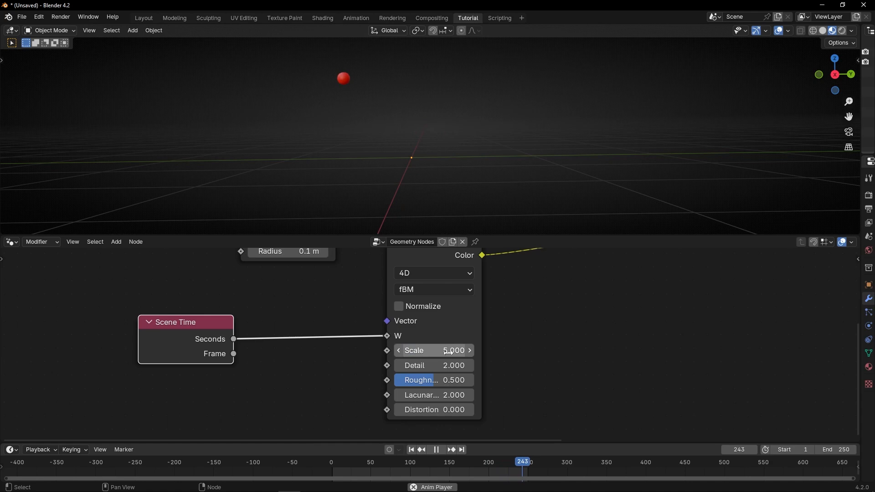
key(space)
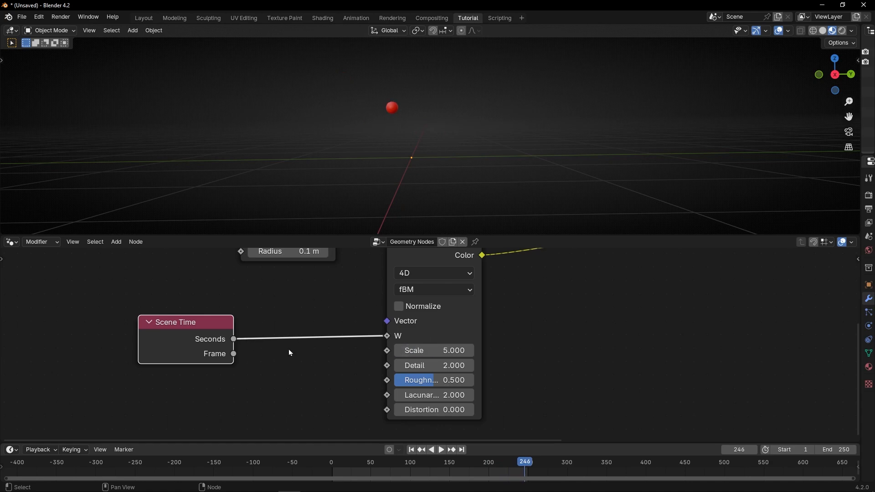
Insert a Math node between Scene Time and the Noise Texture's W input and set its operation to Divide
key(shift+a)
text(add)
key(Return)
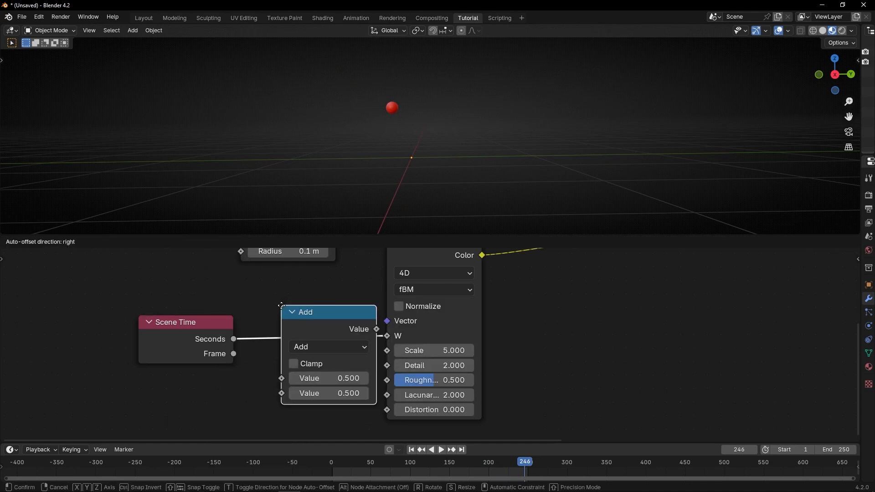
click(266, 306)
click(301, 346)
click(315, 223)
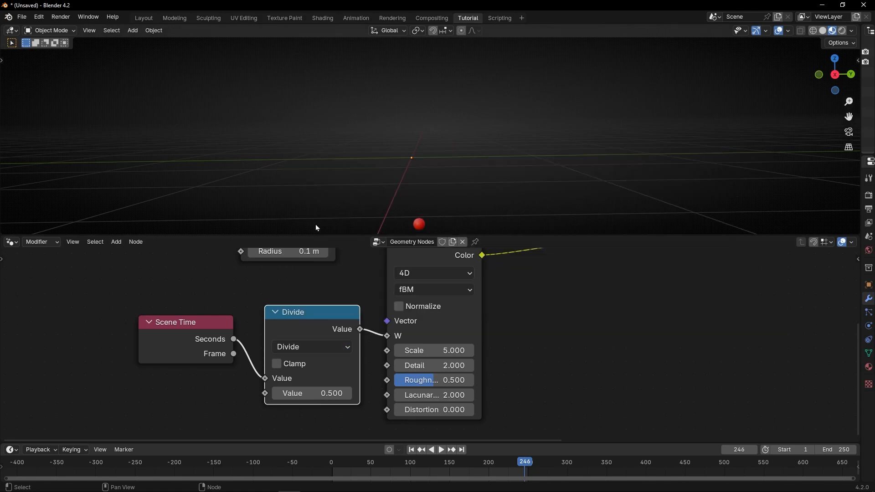
Set the Divide node's second value to 10 and play the animation
click(298, 392)
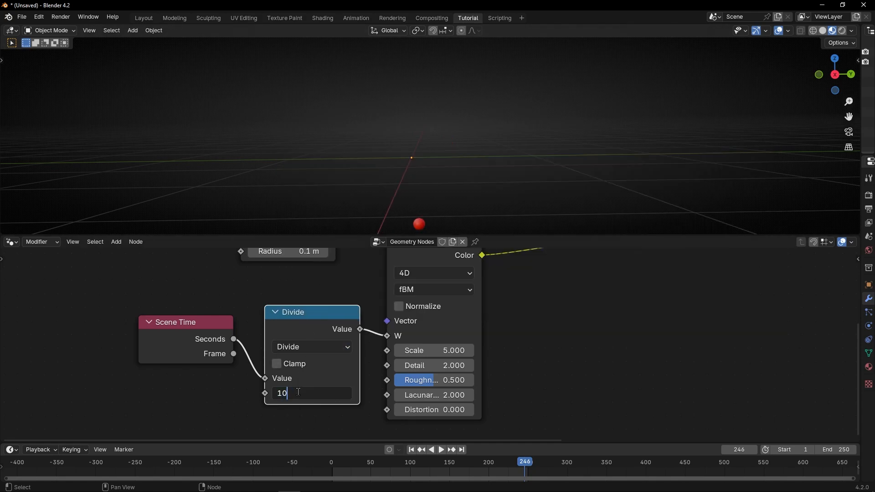
text(10)
key(Return)
key(space)
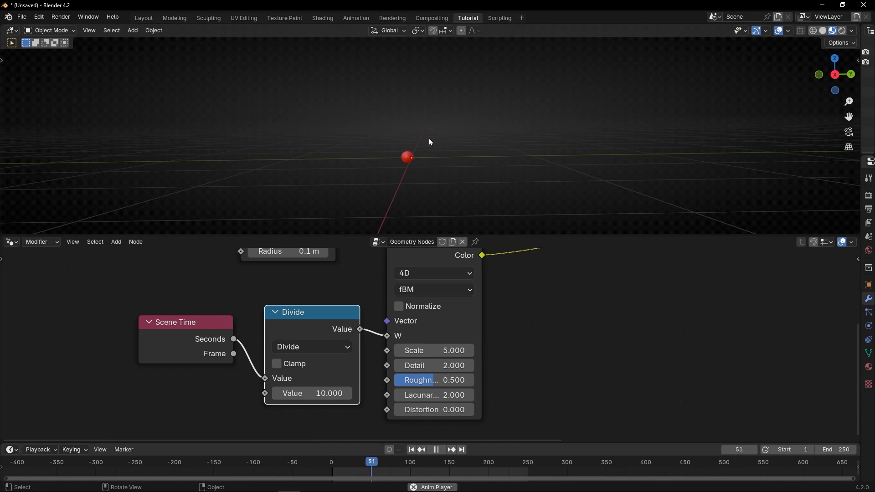
Try a divisor of 6.800 in the Divide node during playback and restore it to 10
drag(314, 393, 246, 392)
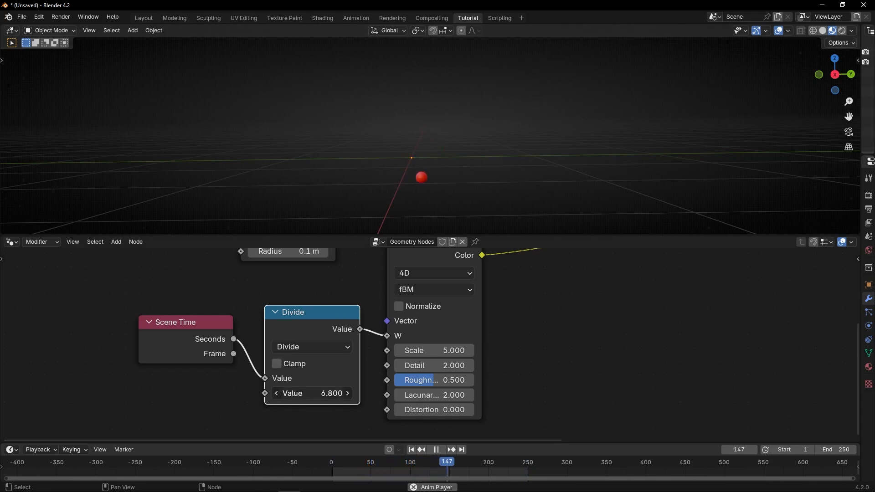
click(313, 393)
text(10)
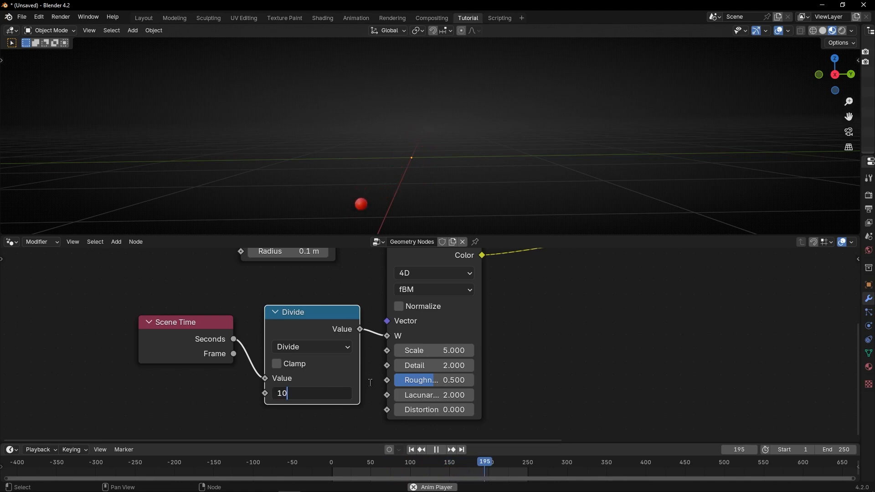
key(Return)
Set the Points node's Count to 10 during playback and stop the animation
scroll(360, 319, down, 2)
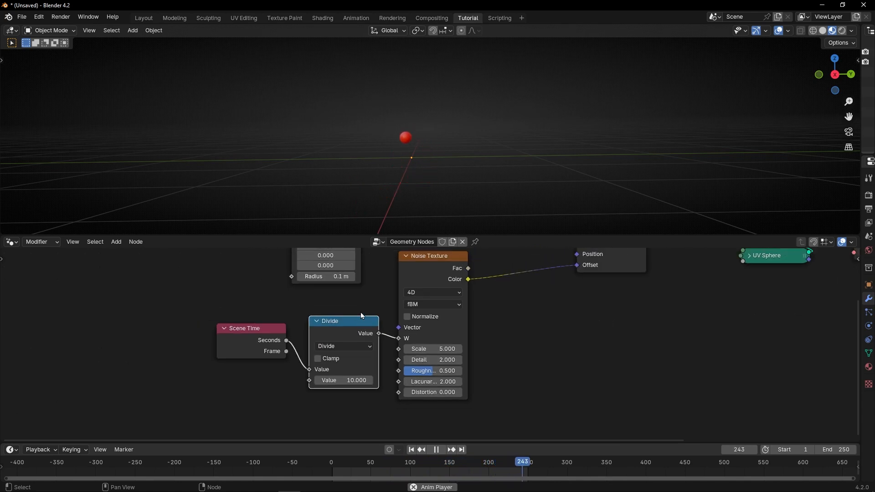
middle_drag(360, 314, 332, 374)
click(318, 283)
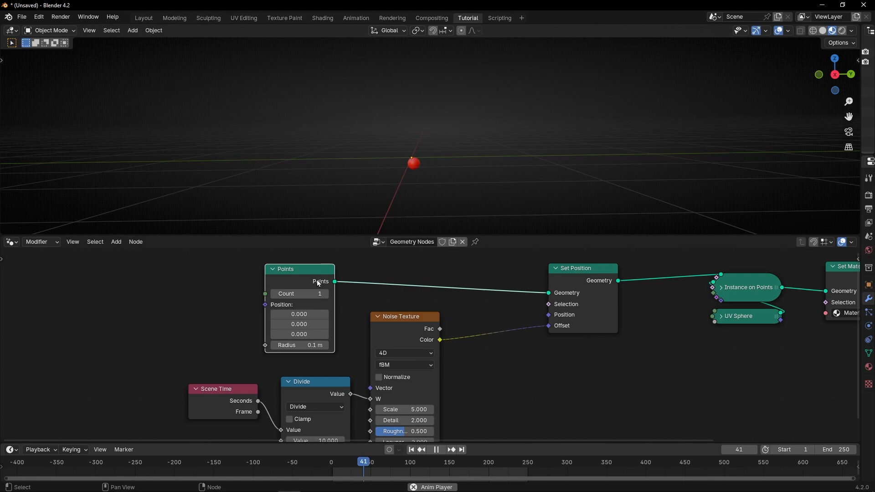
scroll(313, 294, up, 2)
double_click(270, 302)
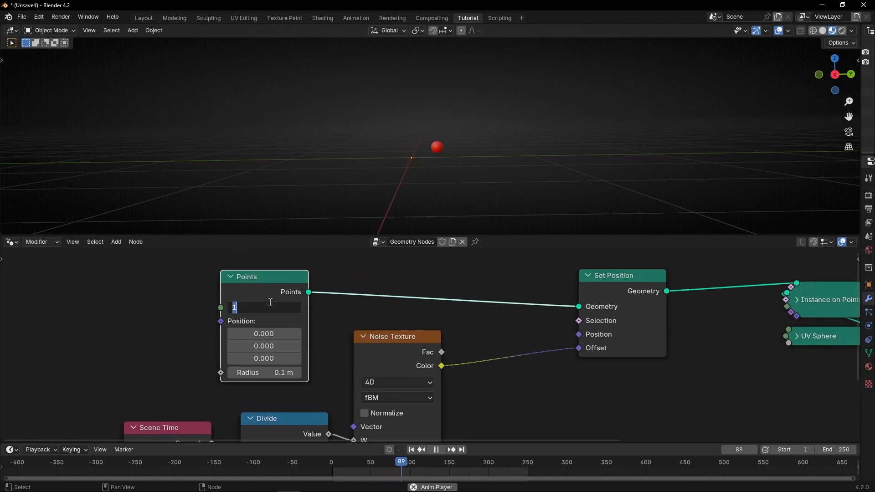
text(10)
key(Return)
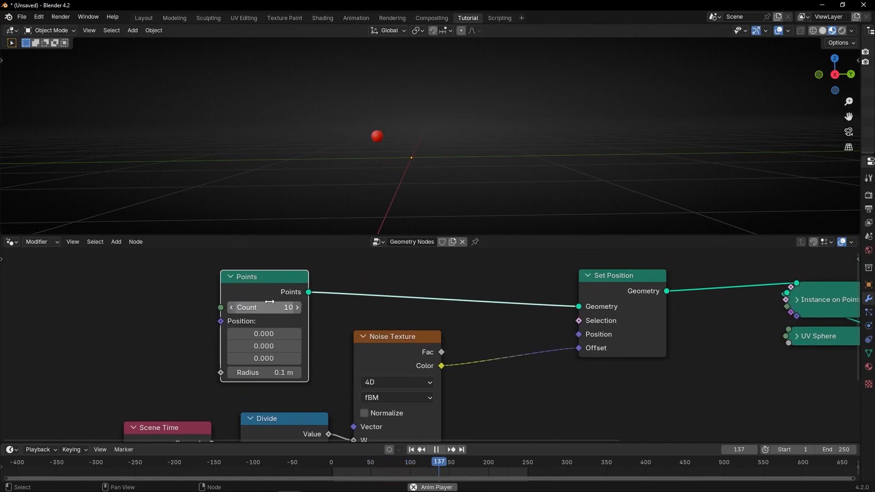
scroll(296, 333, down, 4)
middle_drag(310, 344, 270, 312)
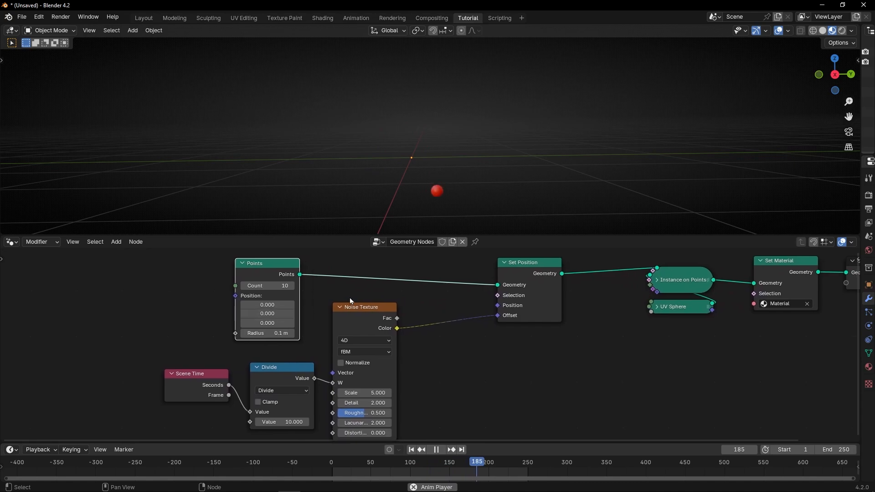
key(space)
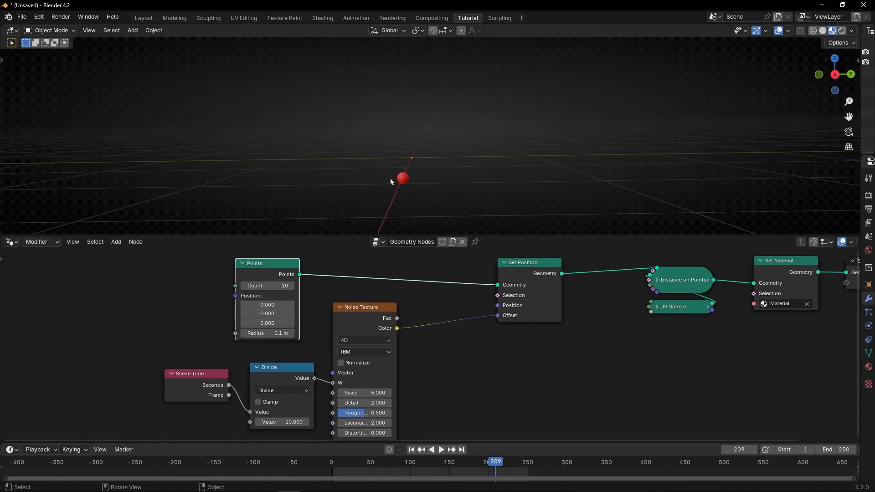
Move the Scene Time, Divide and Noise Texture nodes together closer to the Set Position node
drag(163, 358, 364, 422)
key(g)
click(430, 339)
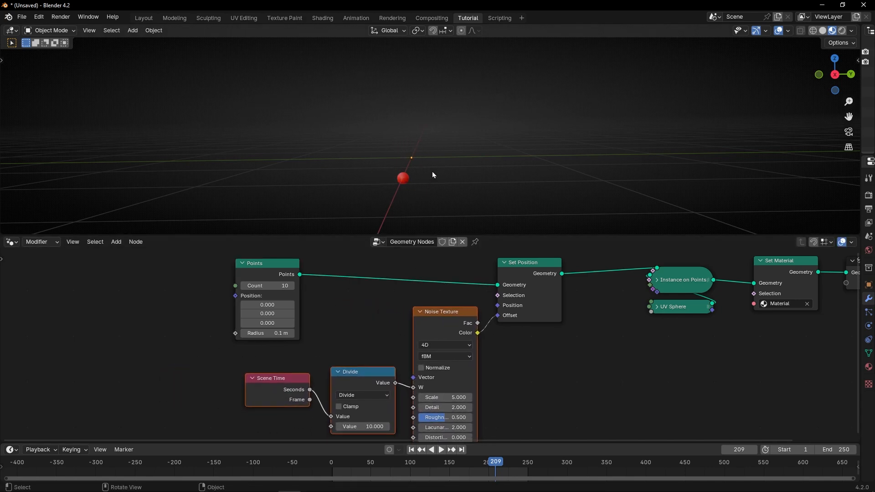
Try driving the Points node's Position with a new Random Value node
scroll(196, 325, up, 1)
middle_drag(224, 328, 261, 336)
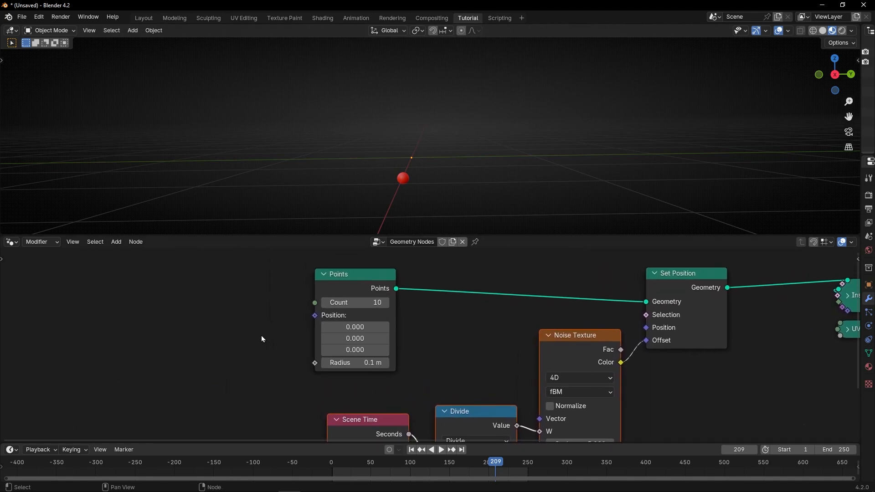
drag(320, 315, 212, 318)
text(random)
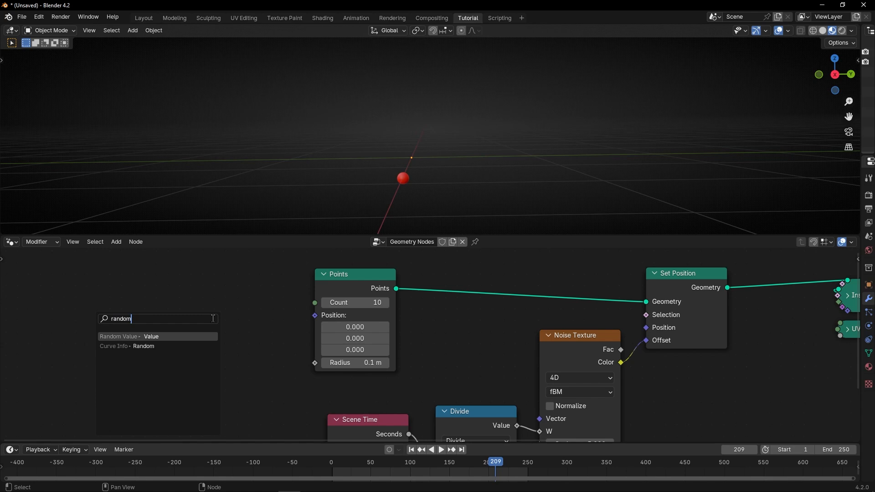
key(Return)
click(254, 312)
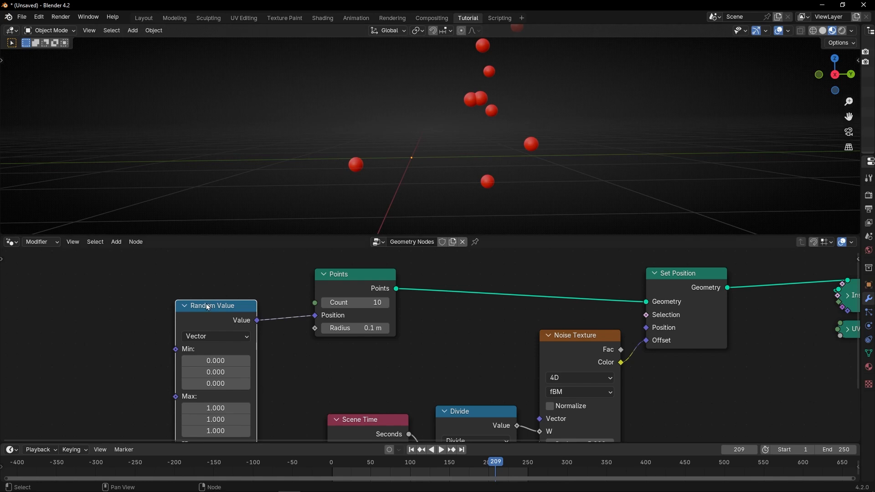
Set all three Min components of the Random Value node to -1
drag(218, 360, 193, 383)
click(221, 361)
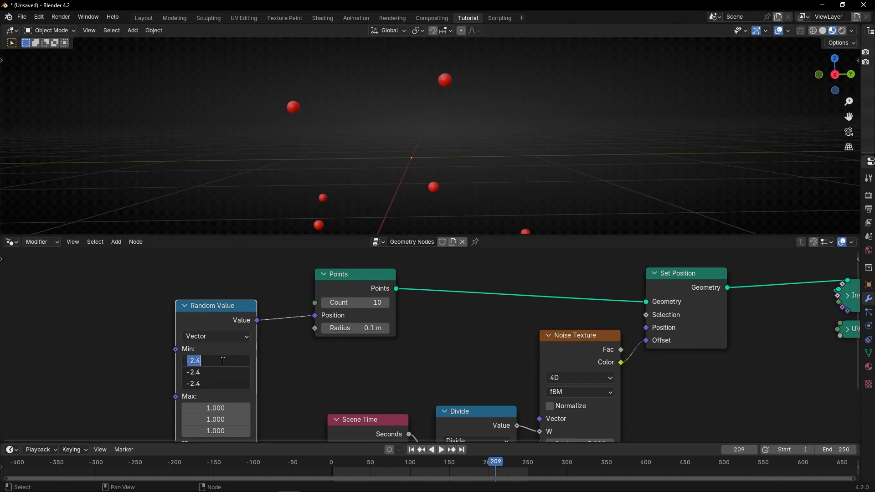
text(-1)
key(Return)
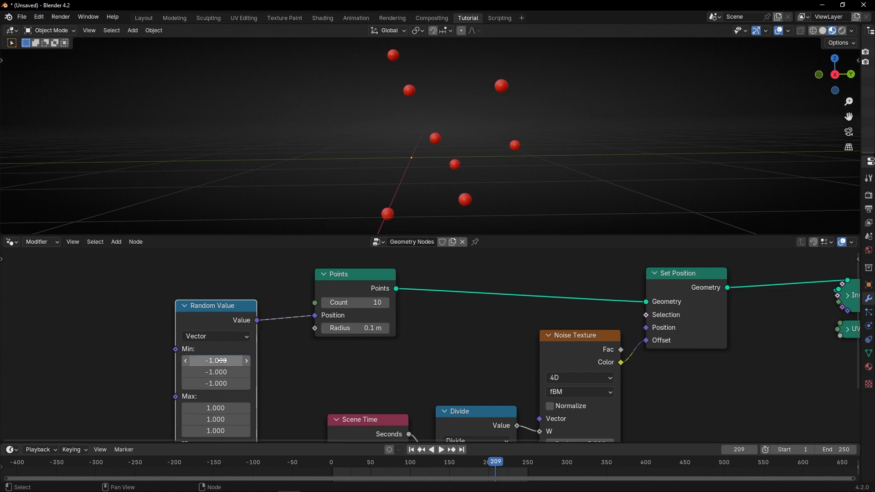
Preview the scattered spheres in playback, stop the animation and delete the Random Value node
scroll(378, 168, down, 4)
key(space)
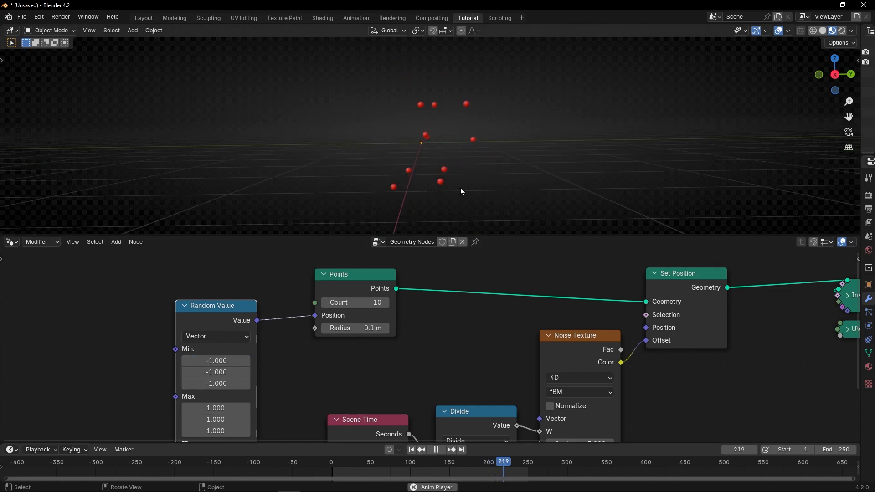
middle_drag(460, 188, 404, 119)
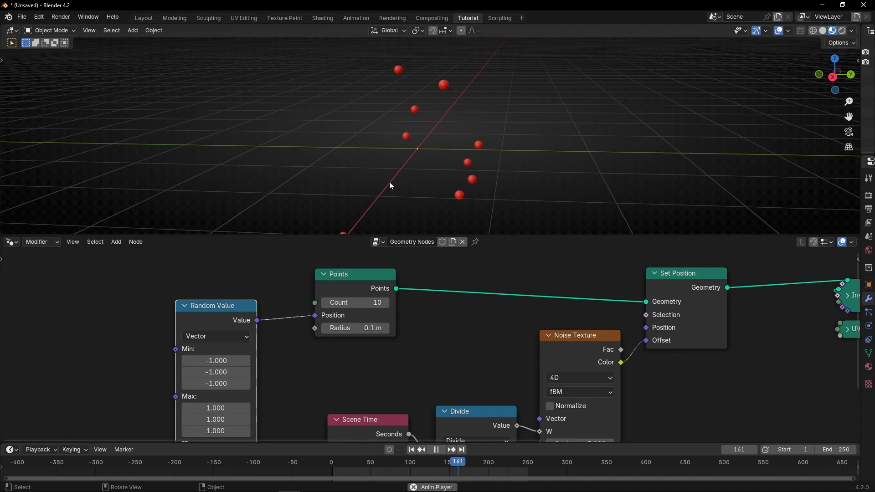
key(space)
click(223, 324)
key(x)
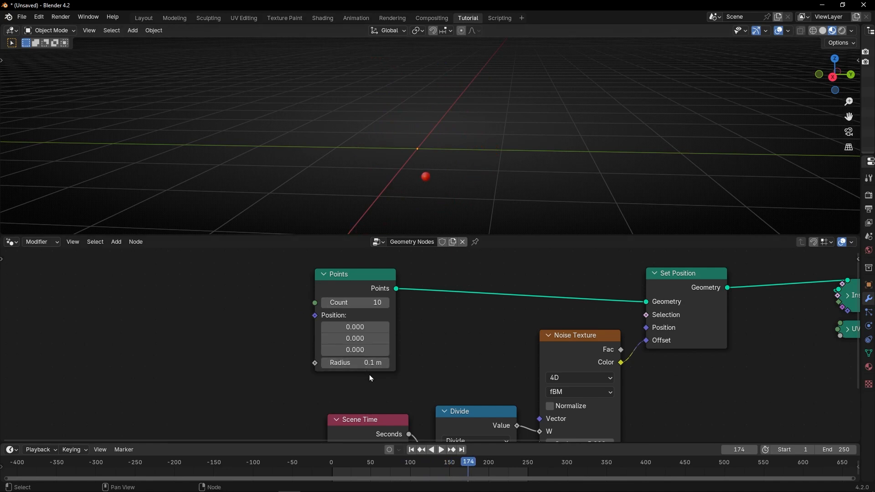
Move the Scene Time and Divide nodes down and away from the Noise Texture to make room above them
middle_drag(391, 381, 231, 326)
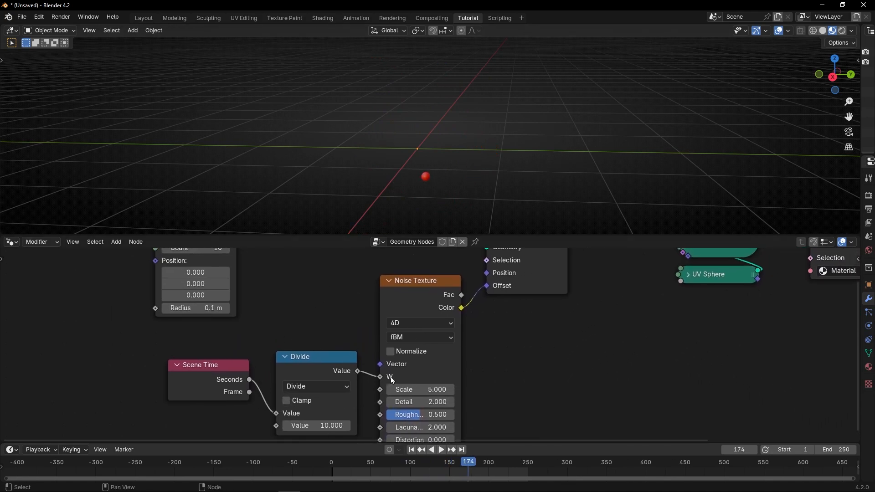
scroll(389, 360, up, 1)
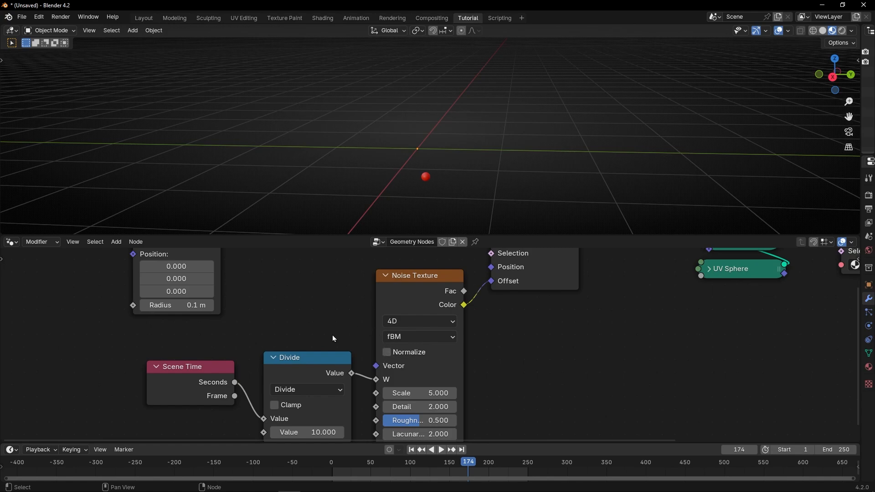
drag(145, 346, 296, 401)
key(g)
click(269, 421)
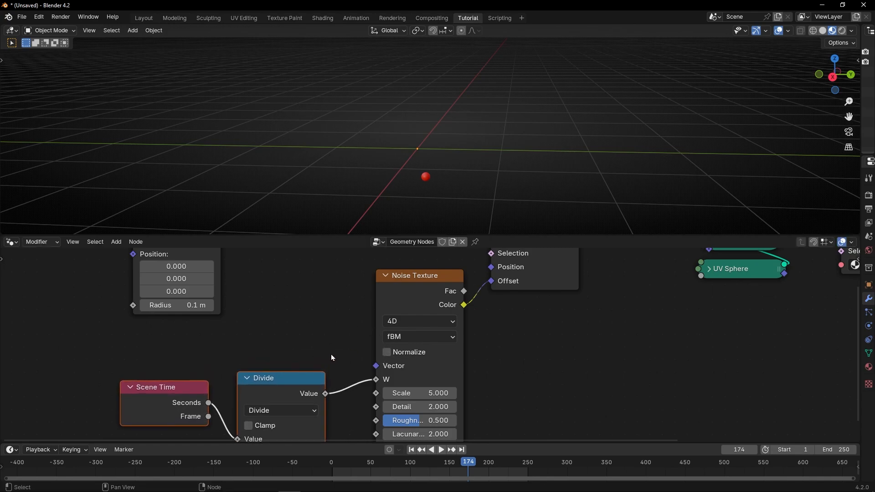
Add an Index node connected to the Noise Texture's Vector input
drag(377, 366, 317, 318)
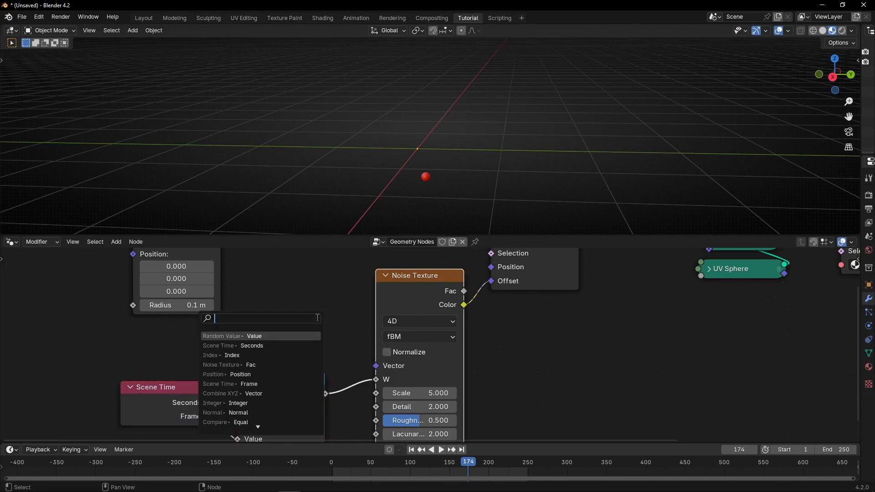
text(index)
key(Return)
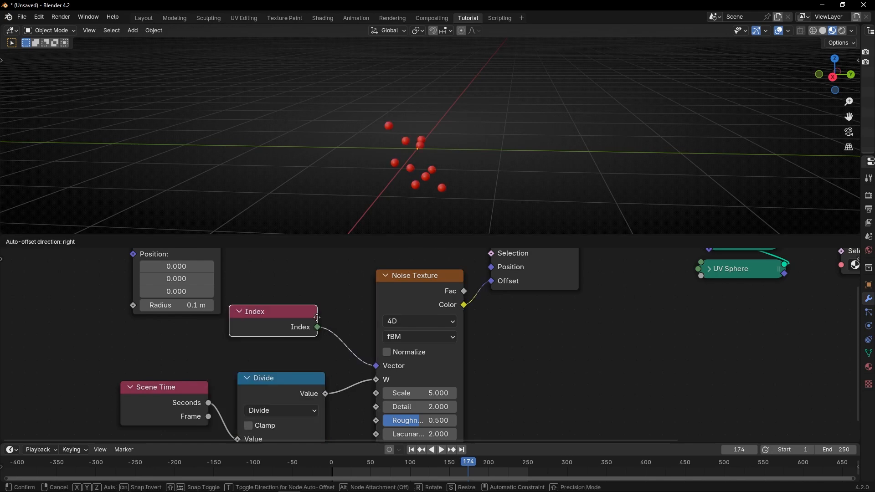
click(317, 318)
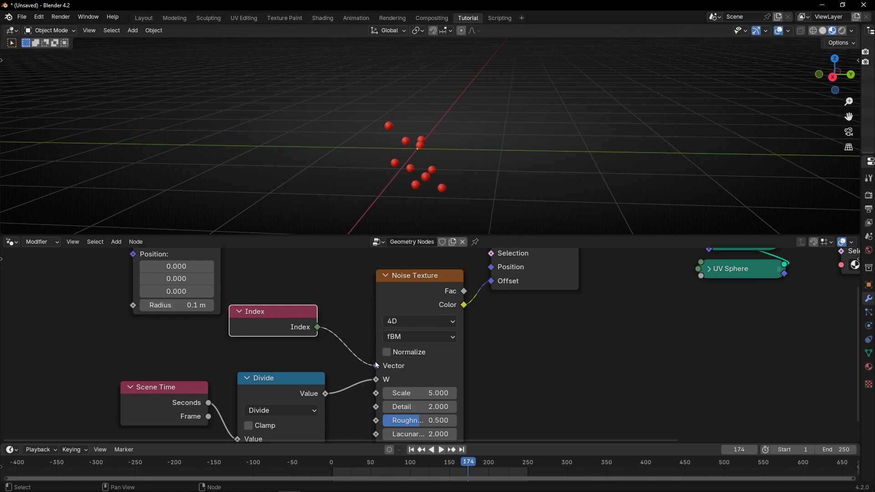
Return to frame 1 and play the animation to examine the spheres' separate movement from other angles
click(412, 449)
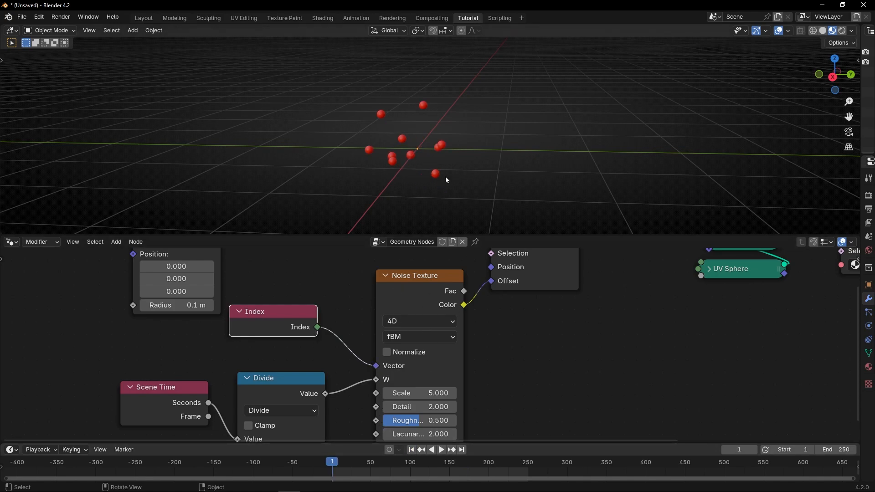
key(space)
middle_drag(439, 183, 471, 183)
middle_drag(459, 180, 424, 207)
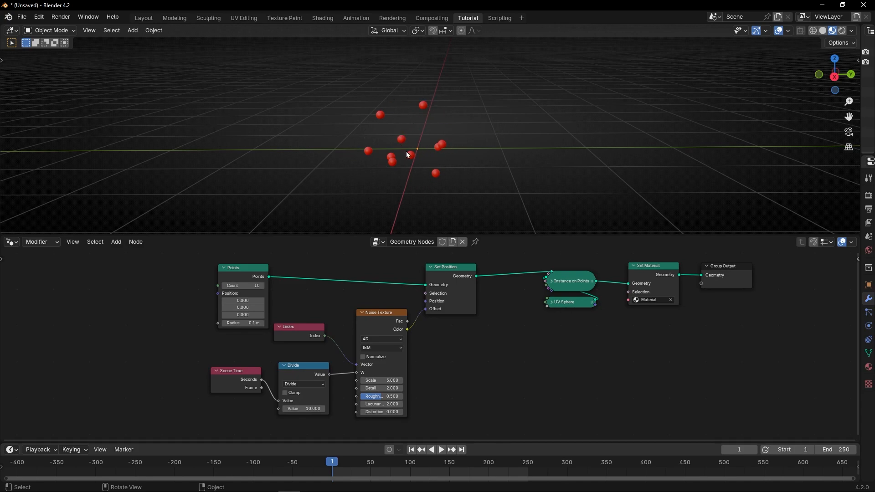
Insert a Vector Math node between the Noise Texture's Color output and Set Position's Offset input
scroll(425, 332, up, 7)
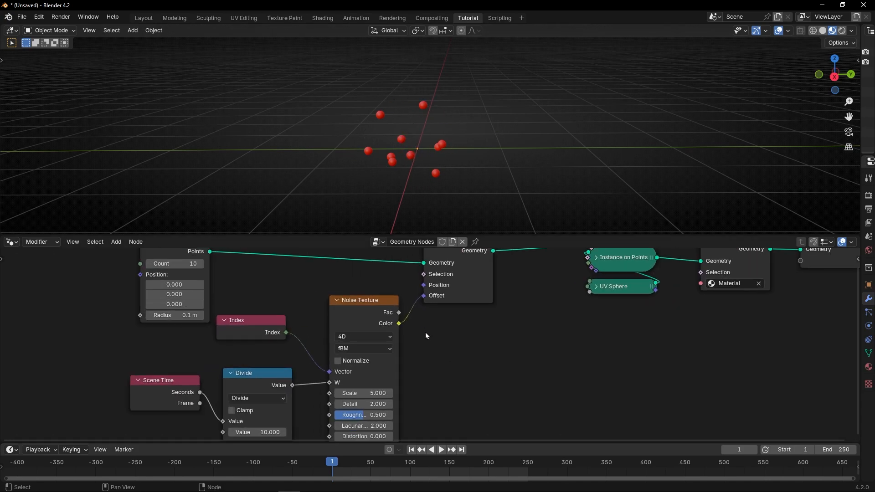
middle_drag(420, 310, 417, 346)
key(shift+a)
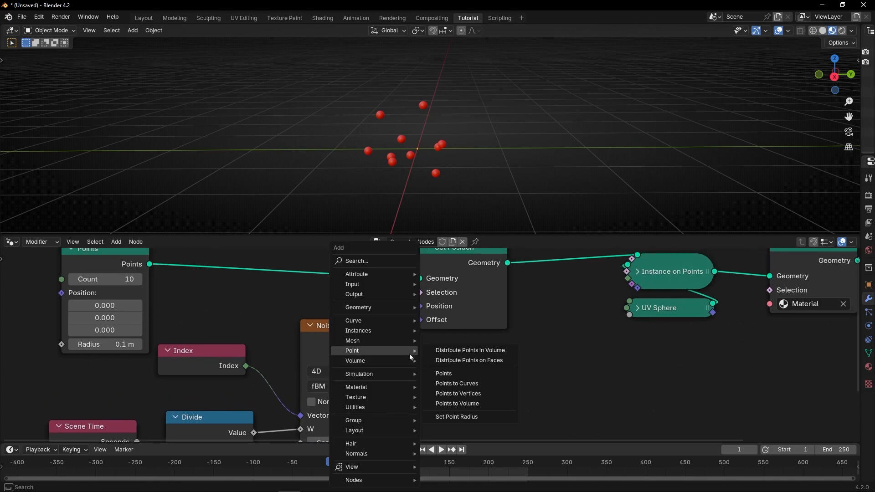
text(vector ma)
key(Return)
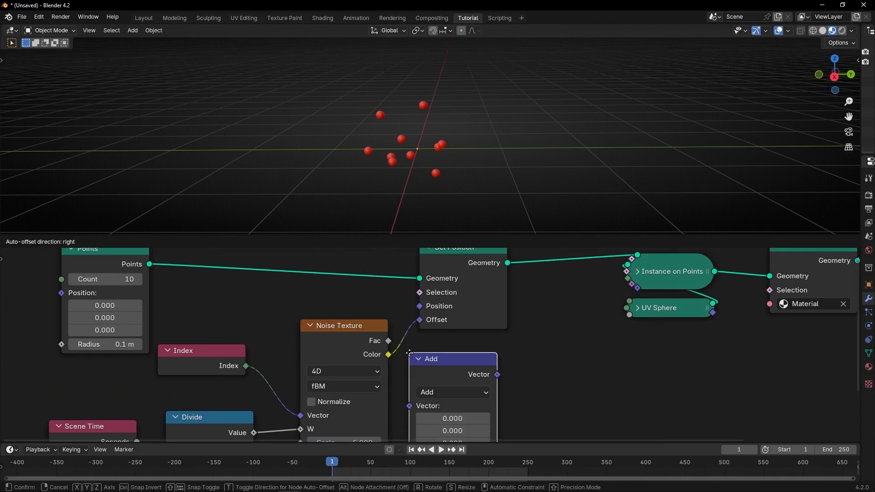
click(413, 353)
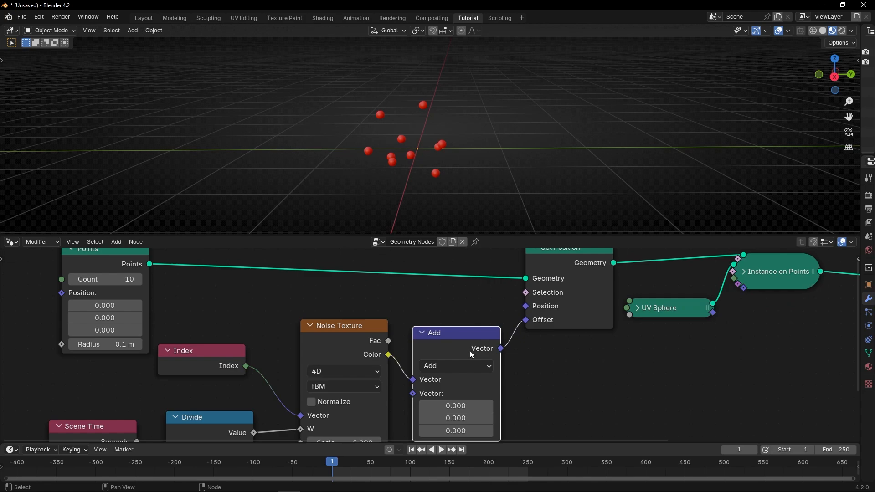
Set the Vector Math operation to Scale and its Scale value to 2
click(453, 364)
click(457, 352)
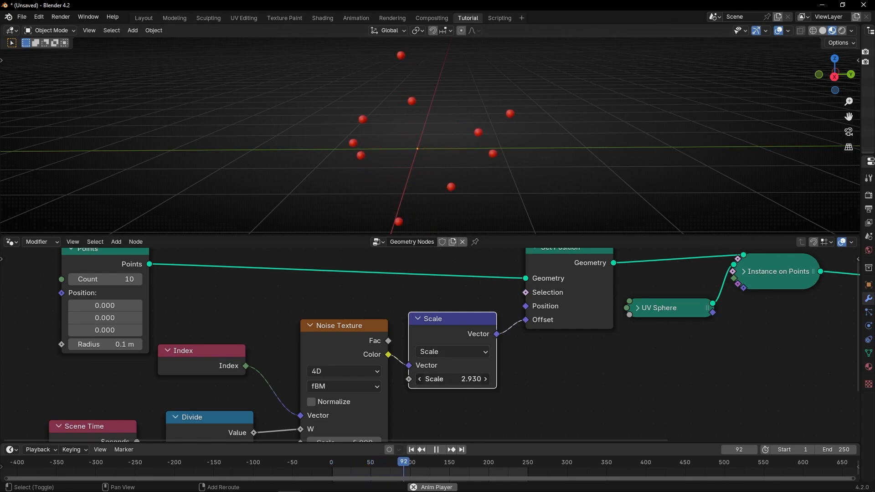
shift+drag(453, 379, 439, 379)
scroll(419, 175, down, 3)
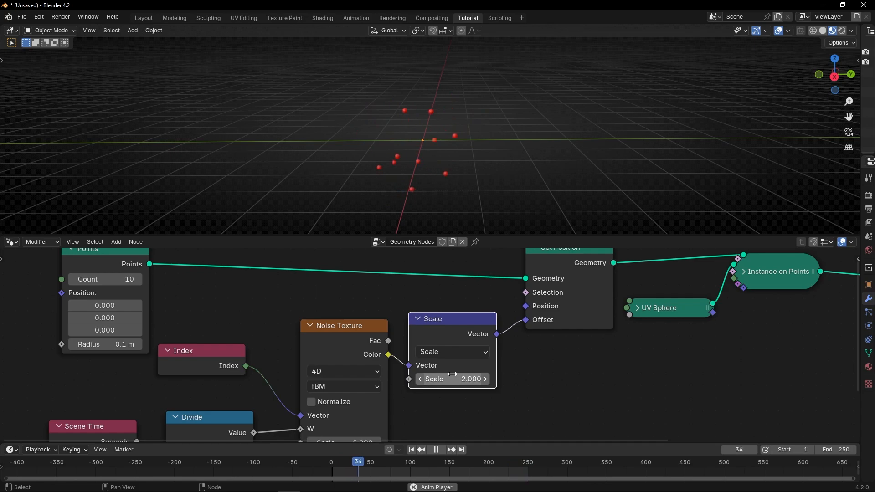
Maximize the node editor and arrange the Set Position, Scale, Noise Texture, Index, Divide and Scene Time nodes into a compact stack
key(ctrl+space)
scroll(477, 367, down, 5)
drag(198, 191, 122, 141)
drag(437, 241, 519, 259)
drag(523, 201, 466, 148)
drag(517, 265, 460, 212)
drag(387, 246, 484, 263)
drag(282, 264, 398, 295)
drag(287, 310, 395, 331)
drag(205, 316, 320, 361)
Join the stacked animation nodes in a frame labelled "Animate Points"
key(ctrl+j)
key(F2)
text(Animate)
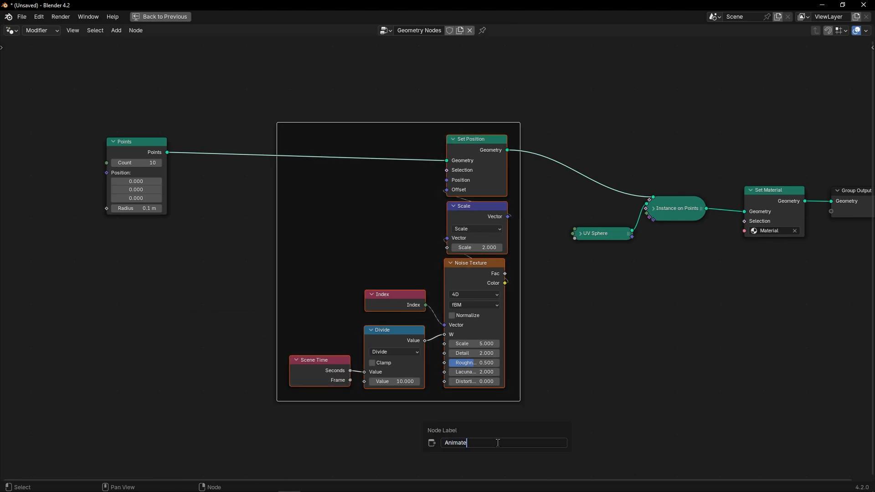
text( Points)
key(Return)
Put the Points node in its own frame labelled "Points"
click(137, 191)
key(ctrl+j)
key(F2)
text(Points)
key(Return)
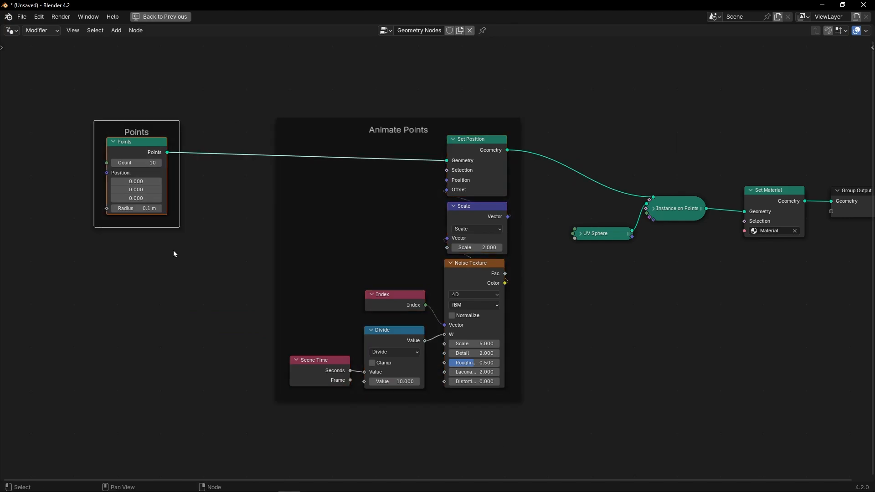
Line up the Instance on Points, UV Sphere, Set Material and Group Output nodes compactly beside the Animate Points frame
click(173, 250)
drag(676, 208, 667, 163)
drag(601, 233, 662, 185)
drag(770, 200, 746, 158)
middle_drag(798, 228, 674, 232)
drag(762, 201, 735, 164)
scroll(423, 242, down, 3)
middle_drag(422, 243, 503, 266)
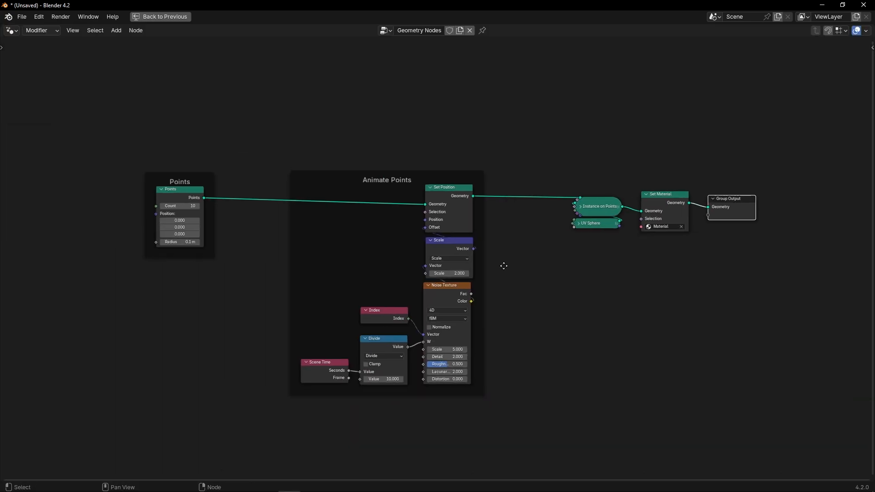
Restore the full workspace layout and play the animation to review the moving spheres, stopping it when finished
key(ctrl+space)
key(space)
middle_drag(458, 164, 391, 87)
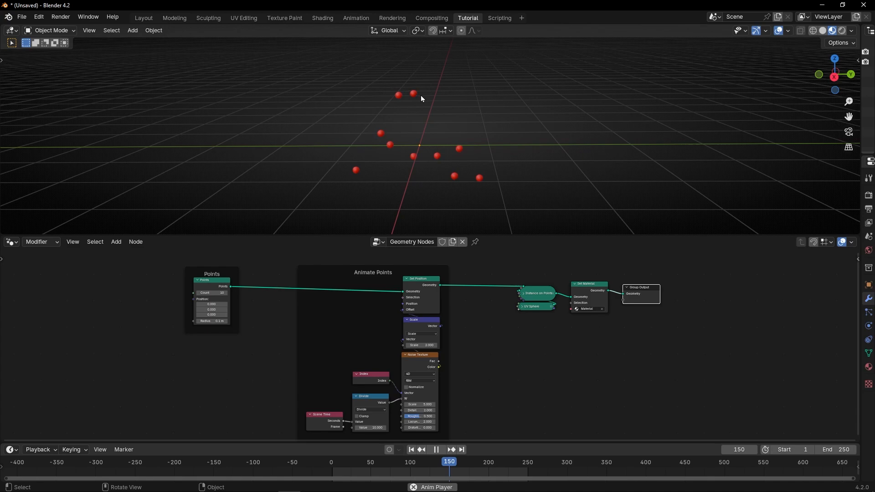
key(space)
Enlarge the node editor to fill the workspace and add a Grid node above the Points and Animate Points frames
key(ctrl+space)
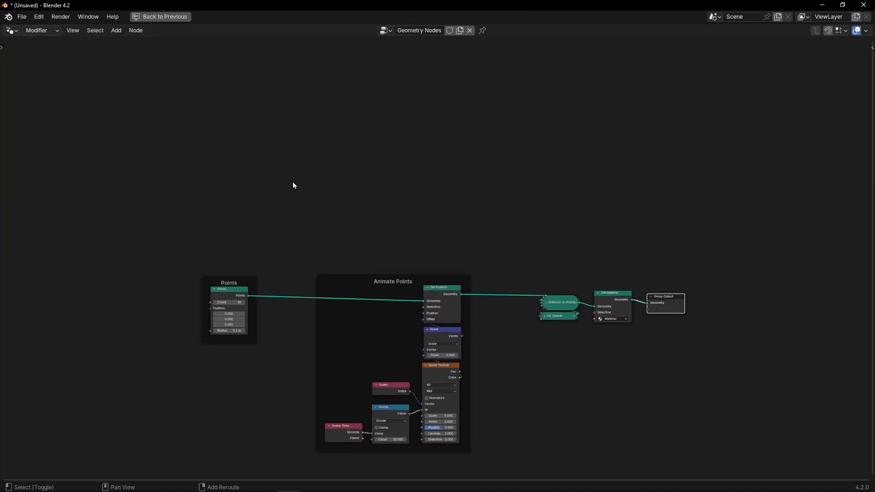
key(shift+a)
text(grid)
key(Return)
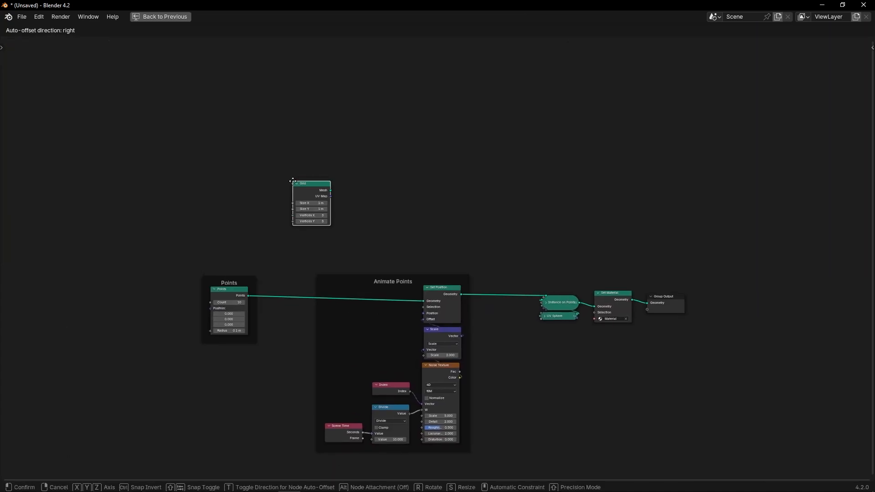
click(294, 182)
Move the Group Output node up and insert a Join Geometry node between Set Material and Group Output
drag(664, 304, 685, 209)
key(shift+a)
text(join)
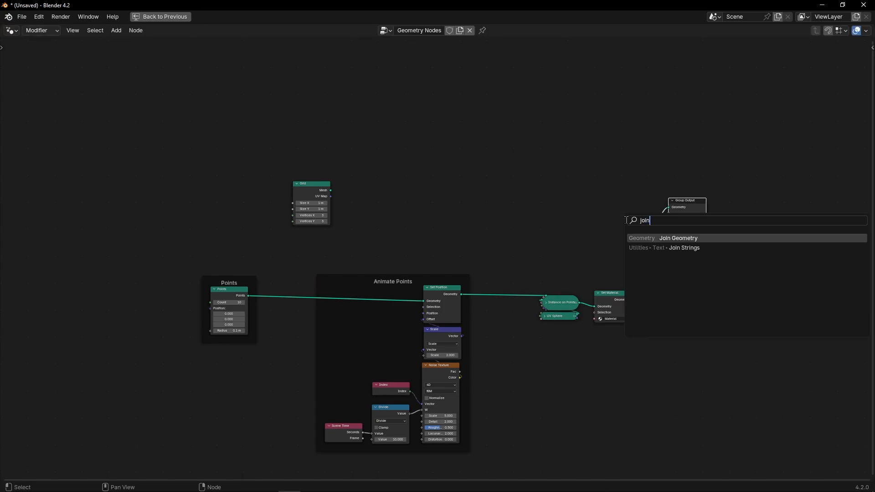
key(Return)
click(625, 220)
Place the Grid node above Points in a frame labelled "Object" and connect its Mesh output to Join Geometry
drag(330, 190, 228, 195)
key(ctrl+j)
key(F2)
text(Object)
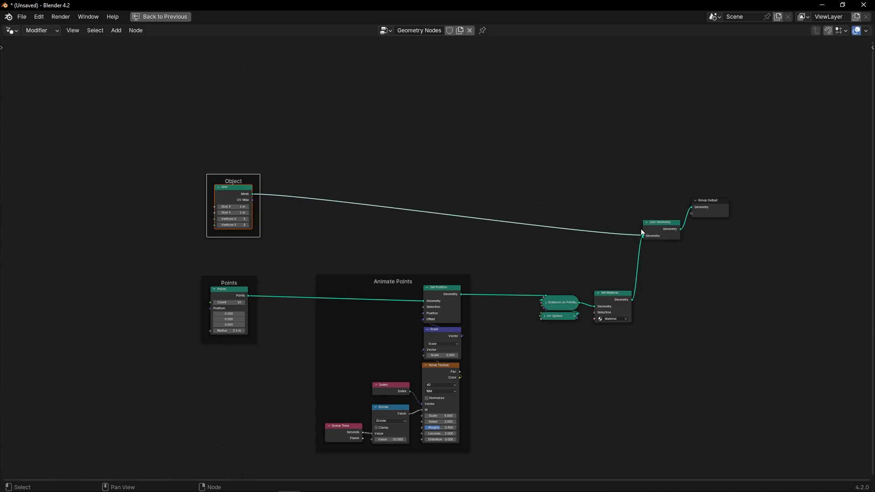
Restore the full layout, set the Grid's Size X and Size Y to 8 m, and play the animation to check it
key(ctrl+space)
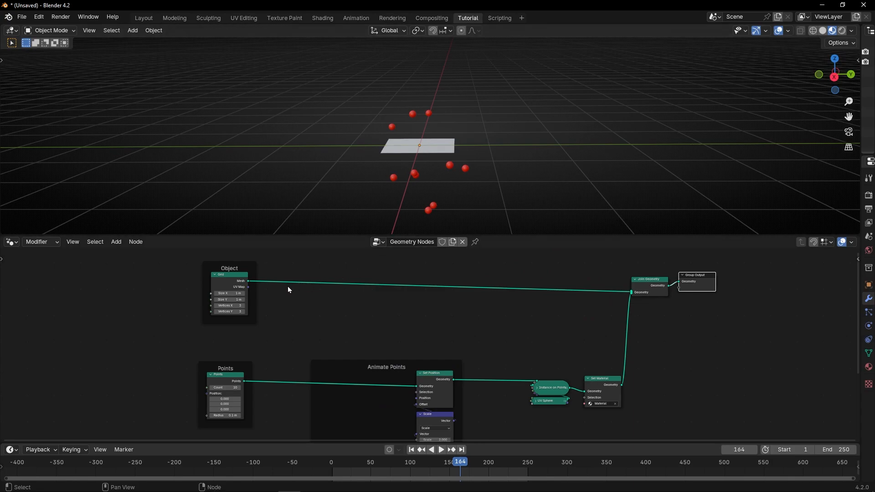
scroll(289, 319, up, 3)
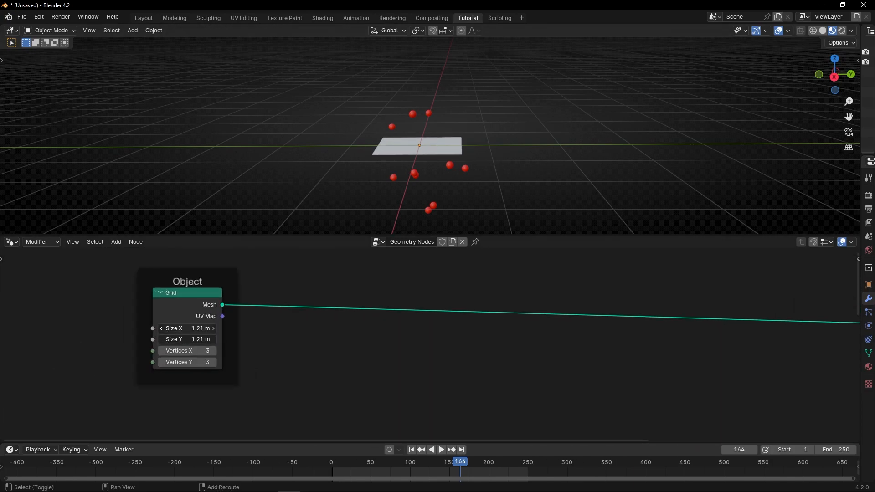
mouse_move(186, 329)
mouse_down()
mouse_move(219, 329)
mouse_move(186, 328)
mouse_up()
text(1)
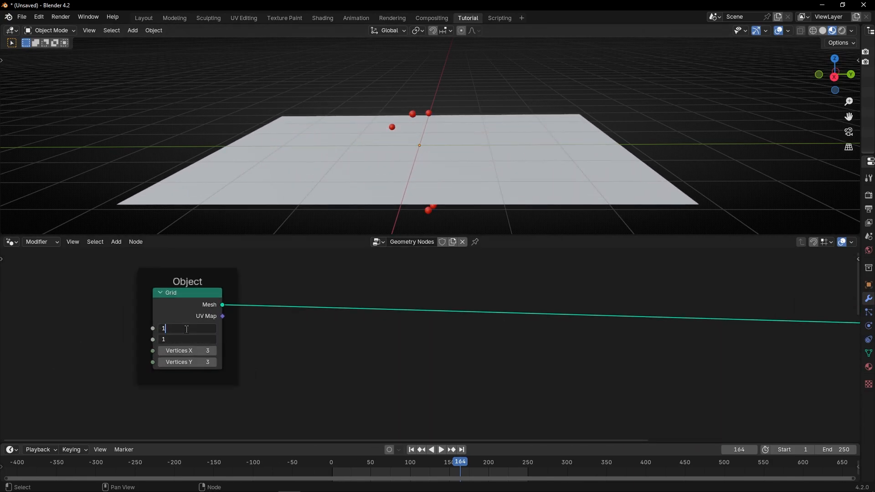
text(0)
key(Return)
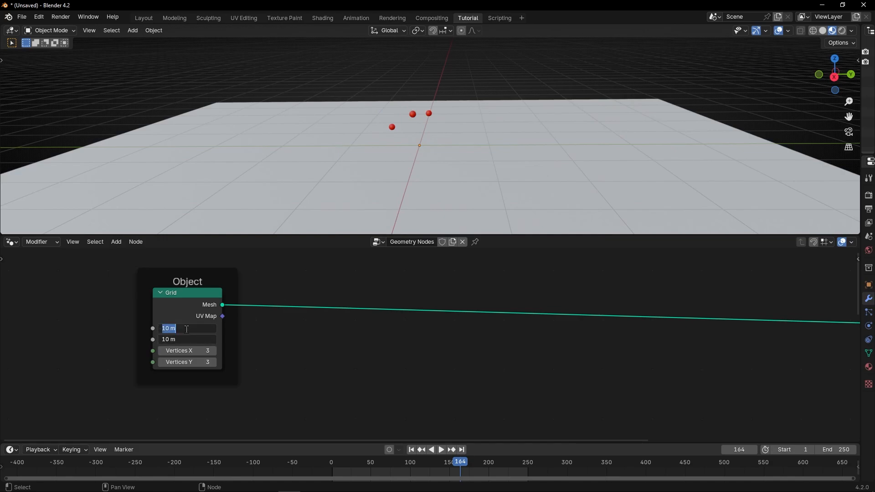
key(Return)
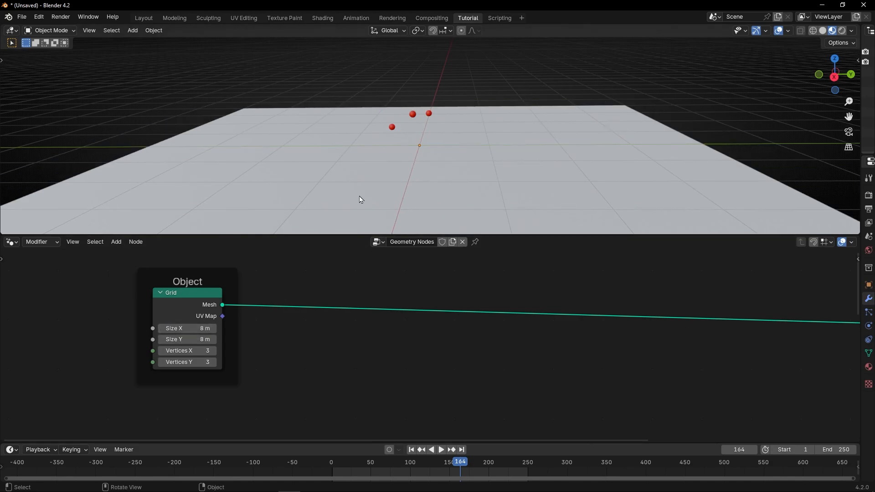
key(space)
middle_drag(361, 200, 431, 194)
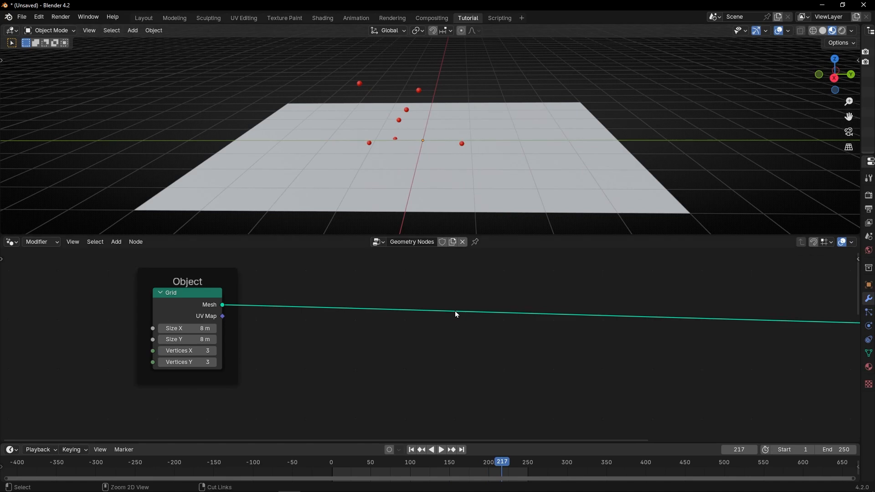
Enlarge the node editor and add a Geometry Proximity node between the Grid's link and the Animate Points frame
key(ctrl+space)
middle_drag(455, 312, 387, 282)
key(shift+a)
text(ge)
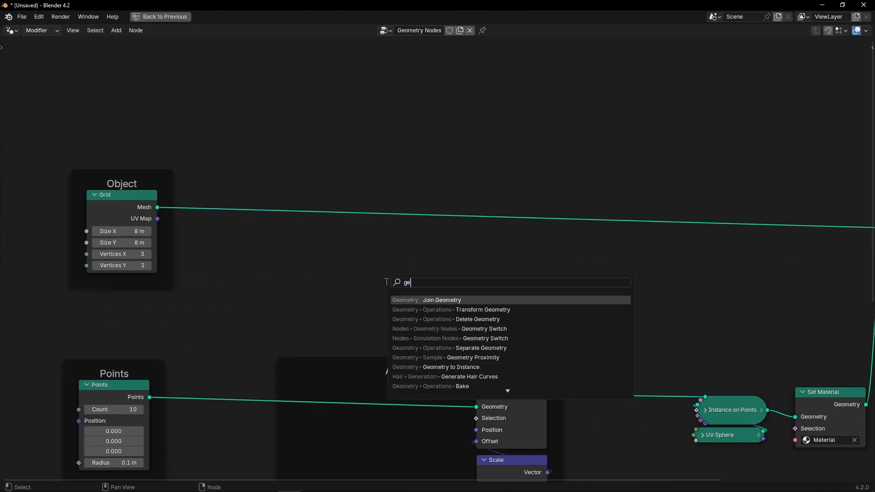
text(ome p)
key(Return)
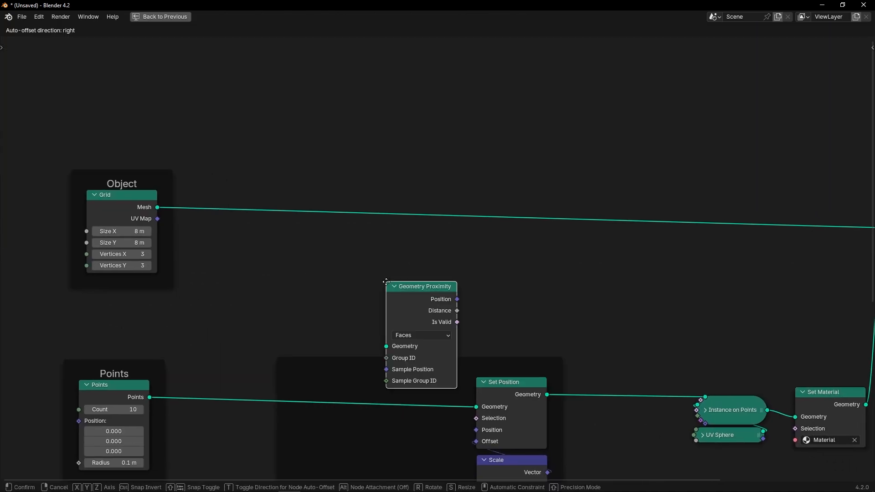
click(480, 244)
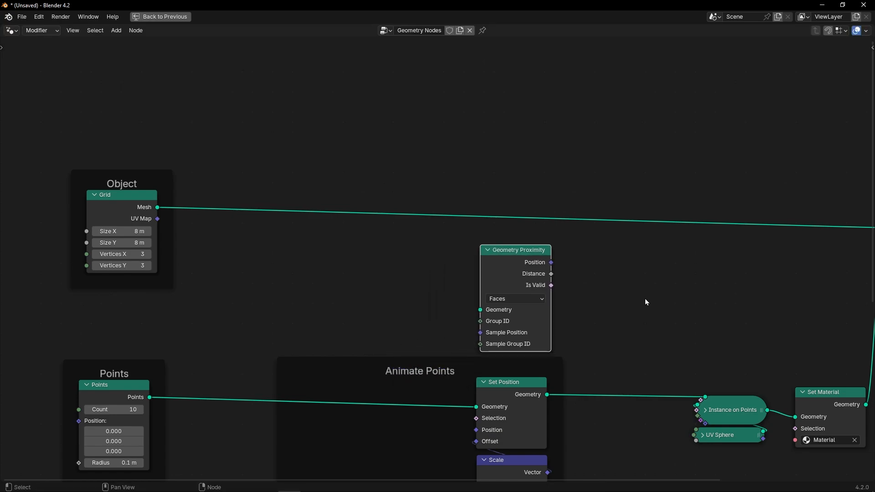
middle_drag(644, 299, 551, 235)
scroll(455, 269, down, 2)
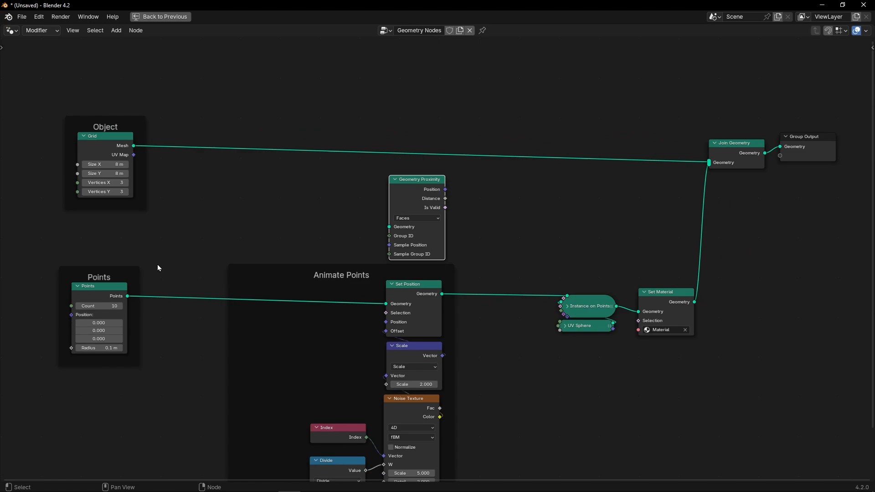
Shift the Points and Animate Points frames together away from Instance on Points to free space for more nodes
scroll(158, 268, down, 2)
middle_drag(248, 310, 277, 288)
drag(159, 236, 405, 420)
key(g)
click(428, 349)
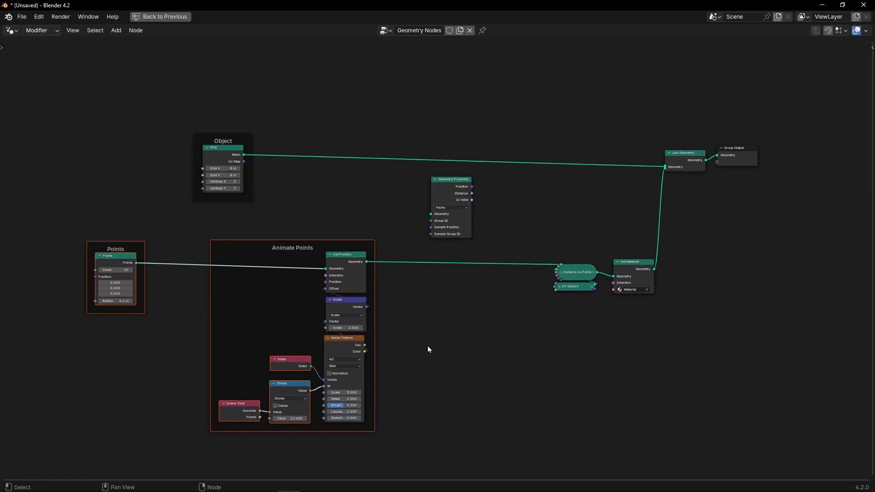
middle_drag(453, 317, 420, 353)
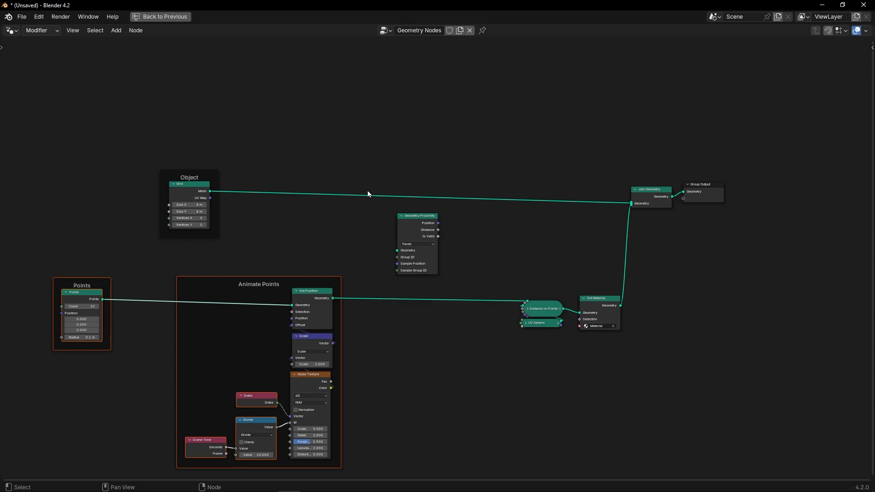
Connect the Grid's Mesh output to Geometry Proximity's Geometry input and move Join Geometry up slightly to straighten its link
scroll(449, 185, up, 4)
middle_drag(402, 149, 409, 177)
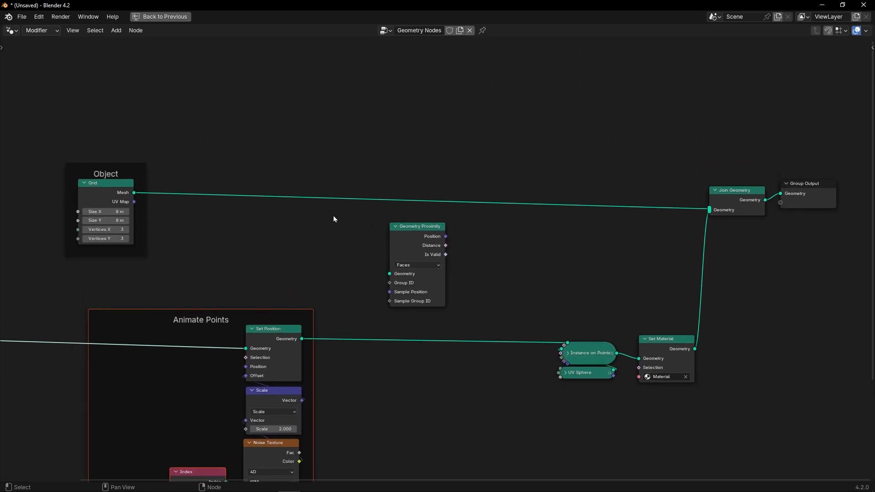
drag(134, 193, 217, 236)
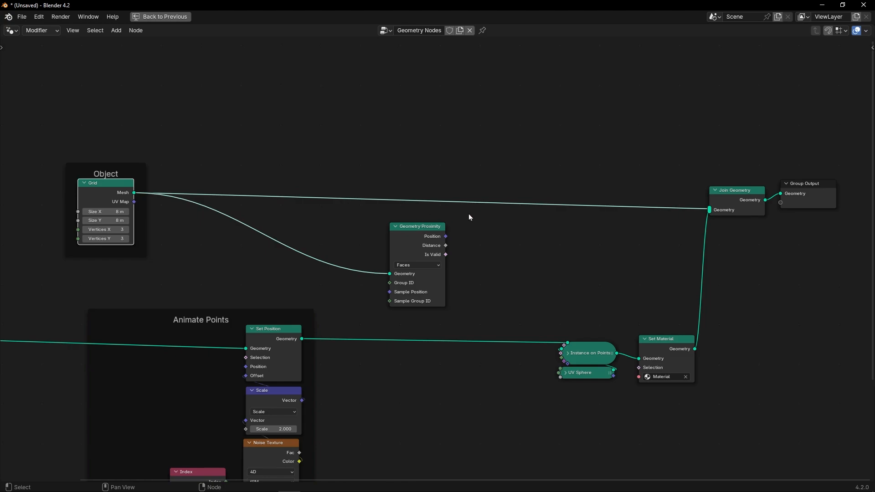
drag(726, 202, 726, 190)
Insert a second Set Position node on the link between the Animate Points frame and Instance on Points
key(shift+a)
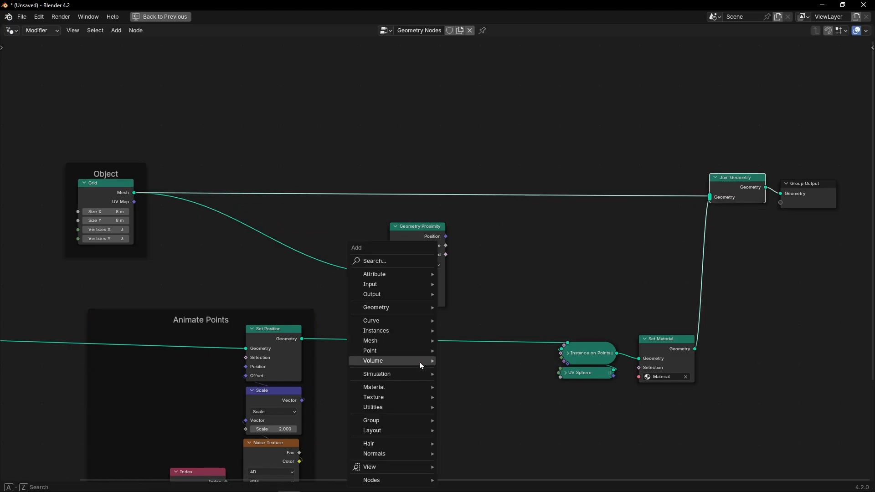
text(set)
click(506, 388)
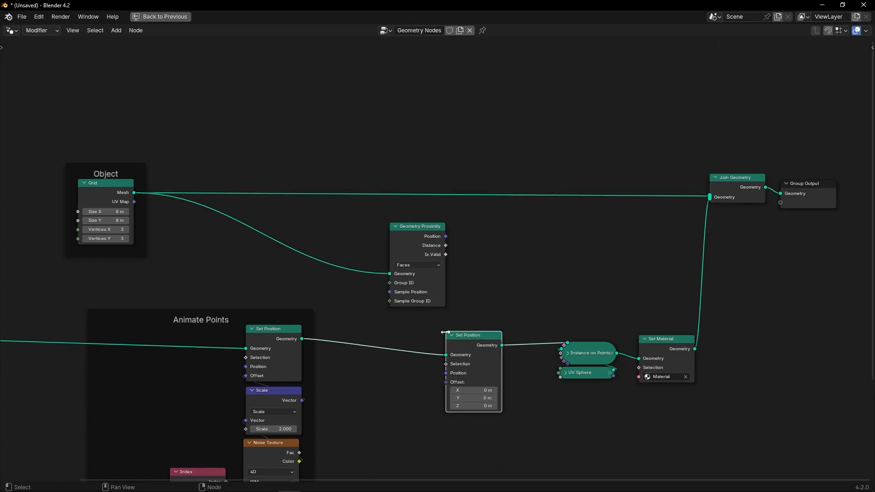
click(458, 318)
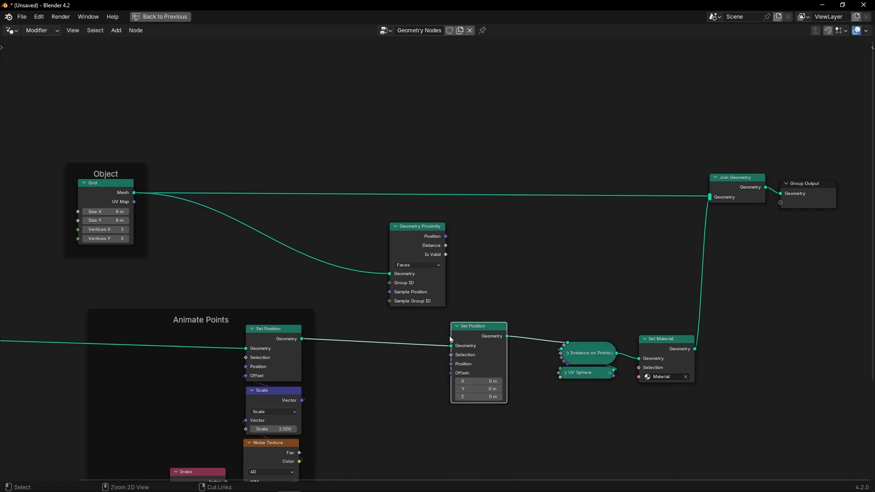
In the full layout, connect Geometry Proximity's Position output to the second Set Position's Position input and check the playing spheres
key(ctrl+space)
key(space)
drag(414, 319, 375, 307)
middle_drag(457, 216, 456, 179)
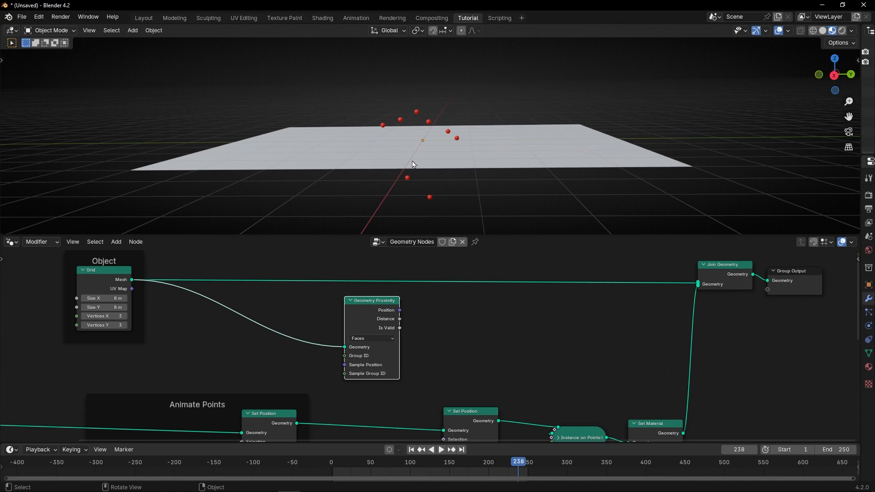
scroll(393, 264, up, 3)
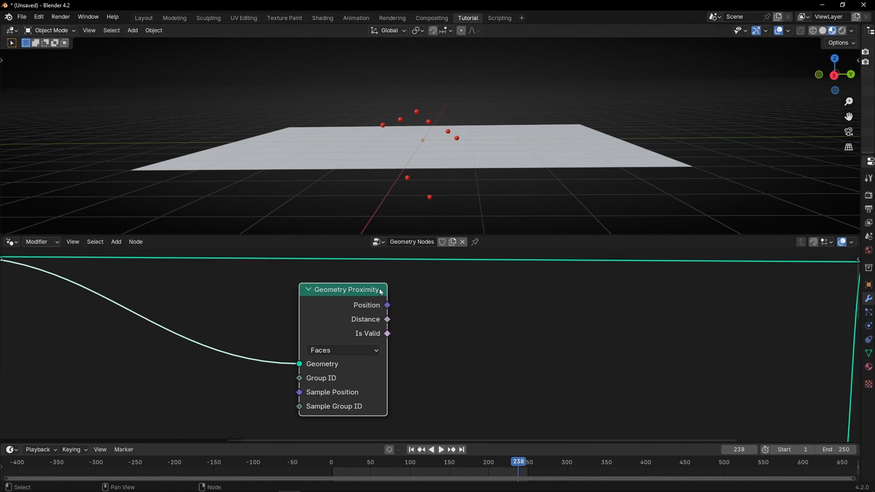
scroll(437, 350, down, 3)
middle_drag(436, 355, 427, 308)
scroll(428, 321, down, 1)
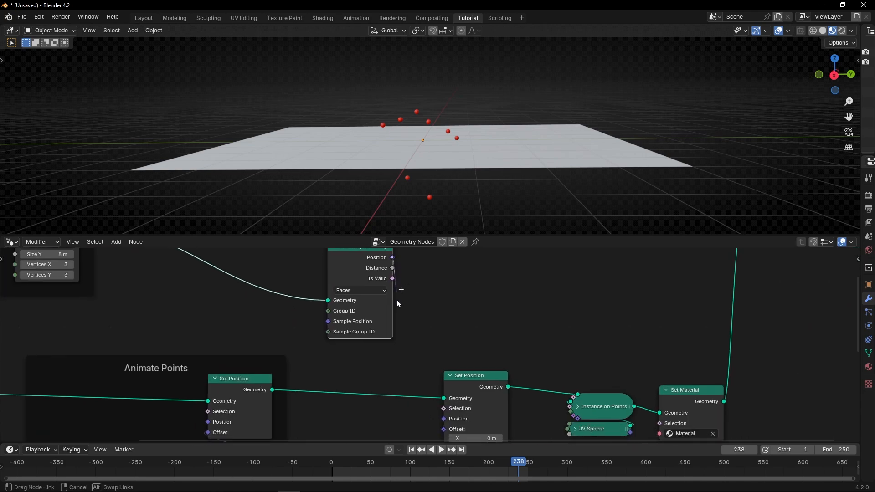
drag(403, 466, 434, 407)
middle_drag(421, 193, 421, 220)
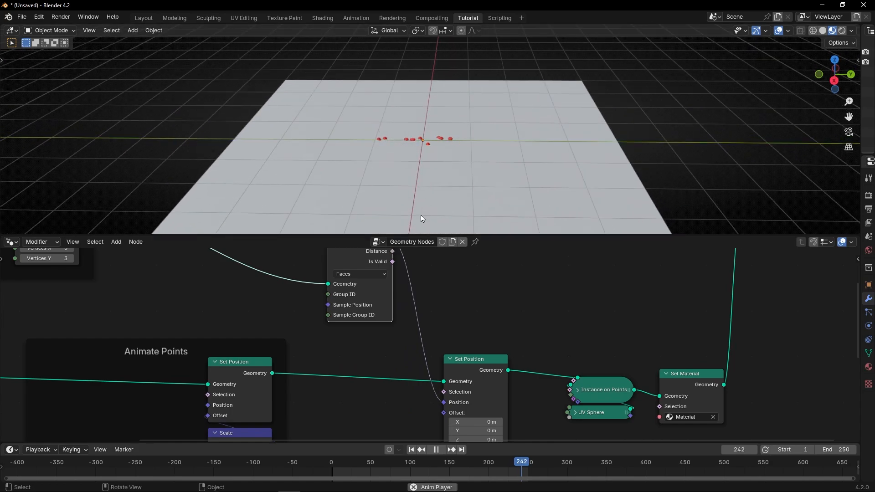
mouse_move(449, 187)
middle_down()
mouse_move(447, 157)
mouse_move(456, 155)
mouse_move(488, 181)
mouse_move(442, 188)
mouse_move(439, 164)
mouse_move(464, 165)
mouse_move(438, 150)
mouse_move(453, 179)
mouse_move(416, 182)
mouse_move(447, 145)
mouse_move(429, 119)
mouse_move(399, 165)
mouse_move(371, 173)
mouse_move(441, 175)
middle_up()
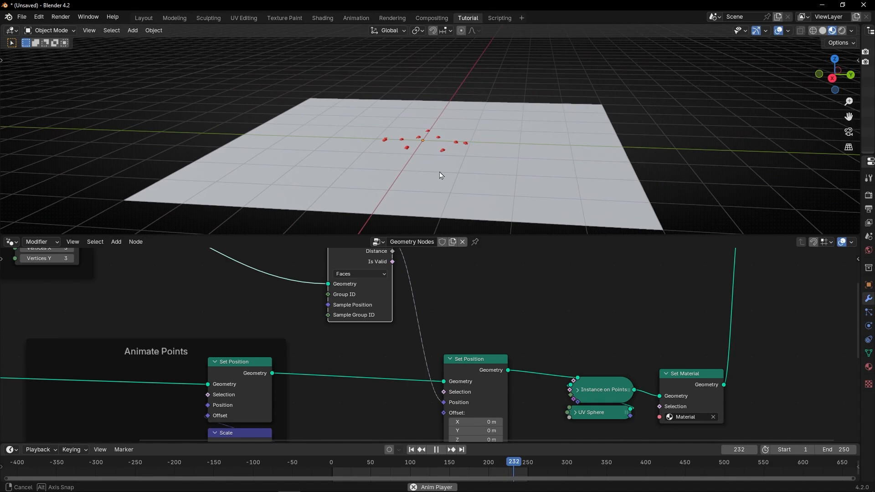
Raise the Points node's Count well above 10 to spread many more spheres on the grid
middle_drag(91, 319, 327, 292)
middle_drag(199, 302, 279, 283)
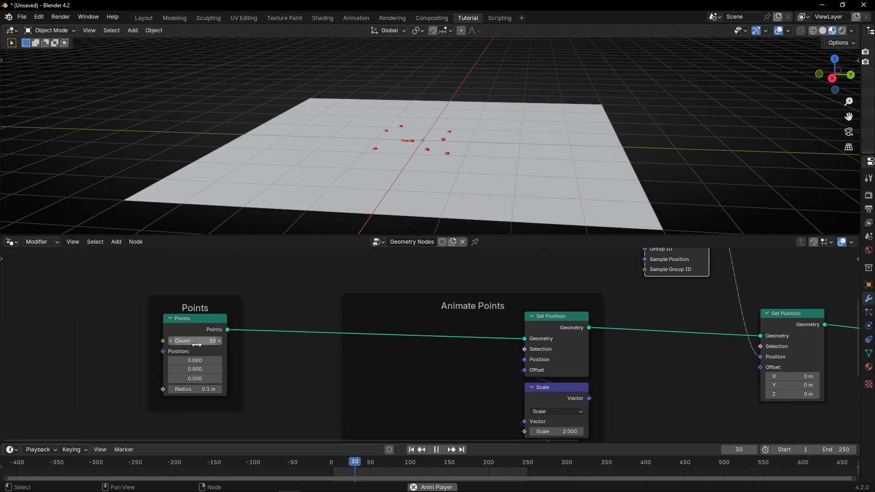
drag(201, 340, 184, 340)
mouse_move(393, 187)
middle_down()
mouse_move(388, 218)
mouse_move(293, 209)
mouse_move(324, 227)
mouse_move(407, 199)
mouse_move(418, 133)
mouse_move(397, 189)
middle_up()
Set the Noise Texture's Scale to 10.8 and the vector Scale node's factor to 6.1 to widen the spheres' spread
middle_drag(472, 367, 351, 411)
scroll(466, 390, up, 1)
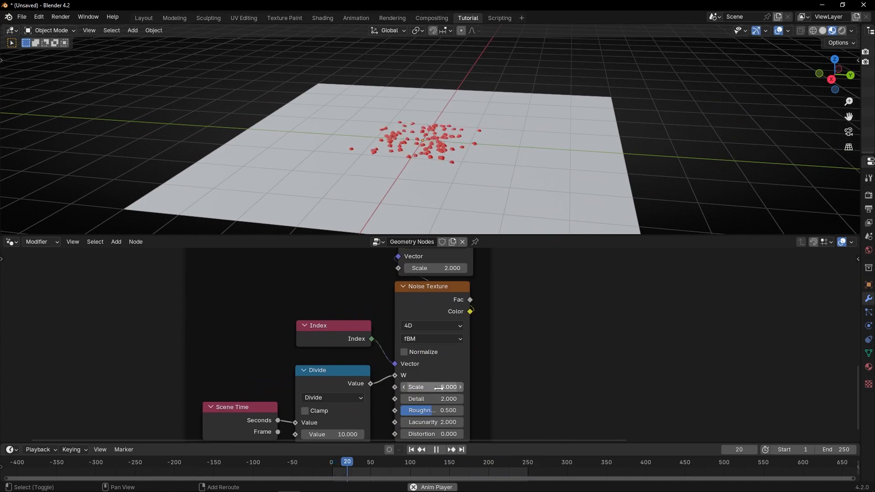
drag(448, 387, 476, 386)
middle_drag(501, 337, 473, 389)
drag(410, 319, 429, 319)
middle_drag(350, 389, 398, 324)
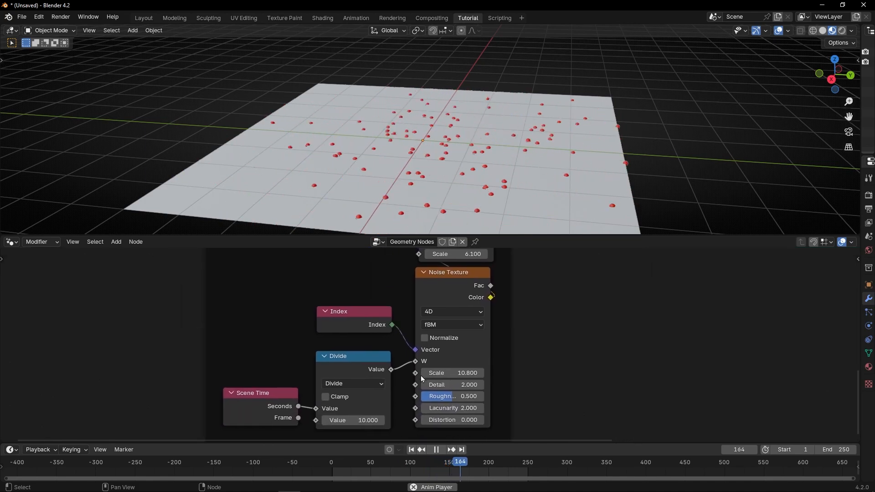
Raise the Divide node's value above 30 to slow the motion, and reduce the Noise Texture's Scale slightly
drag(352, 420, 445, 420)
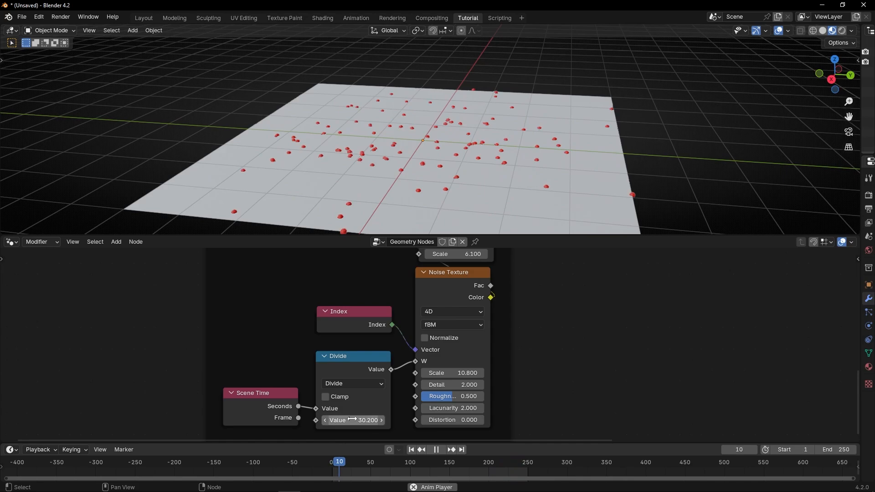
drag(353, 420, 423, 421)
drag(455, 373, 439, 372)
Disconnect Geometry Proximity's Position from Set Position to compare the spheres with the grid, and reconnect the link
middle_drag(466, 209, 471, 154)
scroll(563, 312, down, 7)
middle_drag(528, 332, 447, 398)
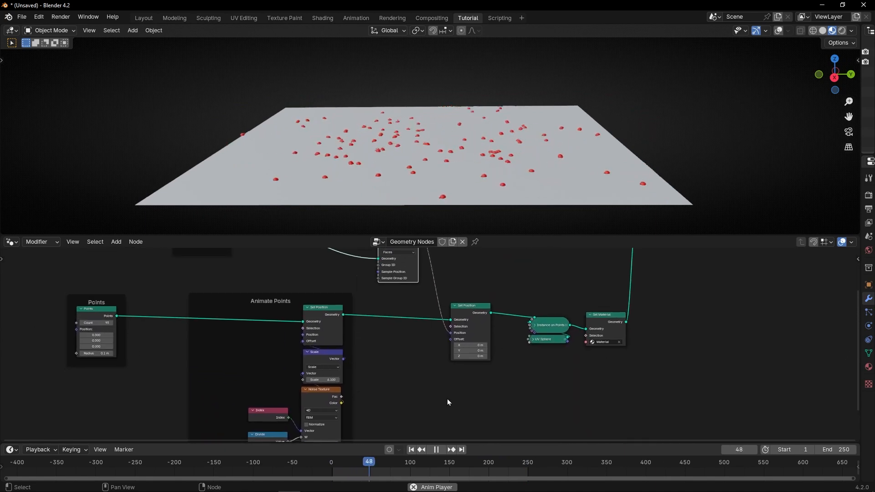
middle_drag(448, 345, 455, 376)
ctrl+right_drag(462, 292, 428, 329)
scroll(470, 167, down, 1)
scroll(469, 167, down, 4)
middle_drag(460, 175, 471, 156)
scroll(431, 264, up, 4)
middle_drag(424, 275, 395, 324)
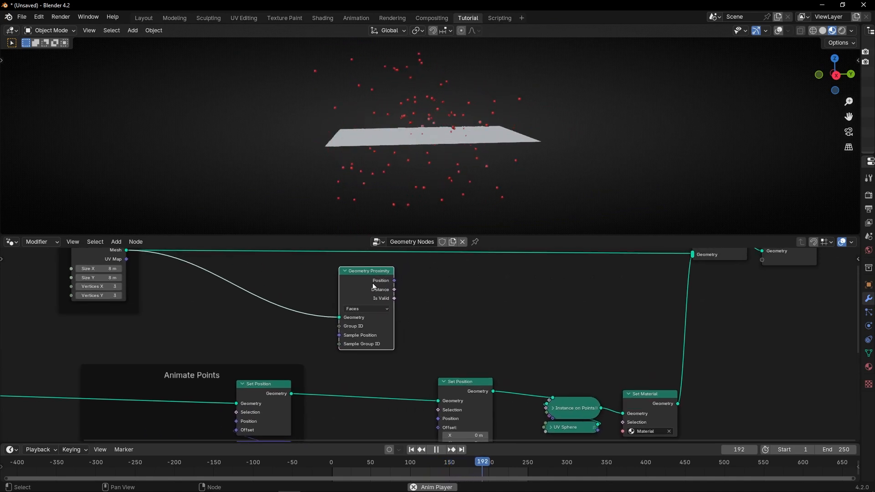
drag(430, 415, 433, 415)
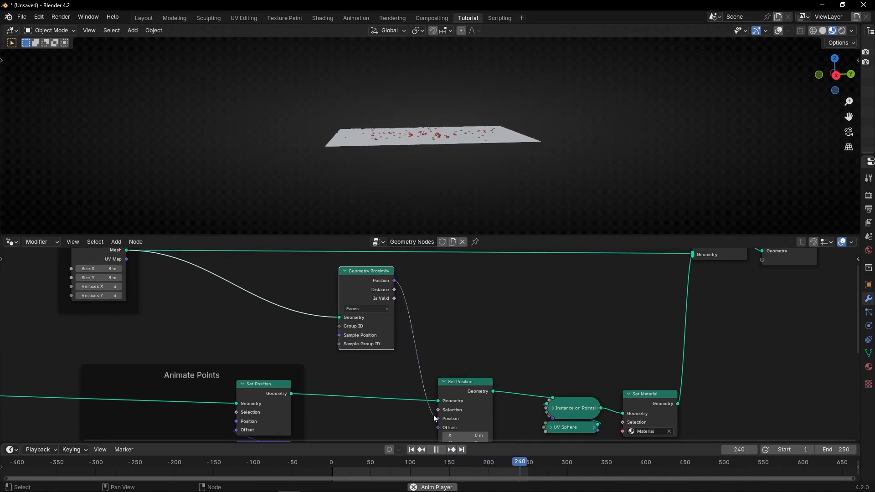
middle_drag(465, 166, 426, 152)
scroll(444, 150, up, 5)
Frame the Geometry Proximity node with its Set Position node and label the frame "Stick Points to Object"
key(ctrl+space)
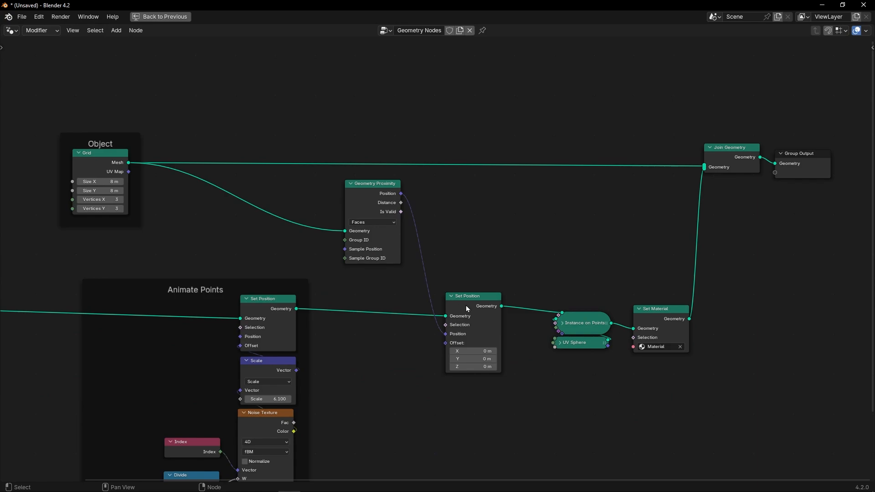
drag(366, 193, 397, 202)
drag(355, 183, 480, 384)
key(ctrl+j)
key(F2)
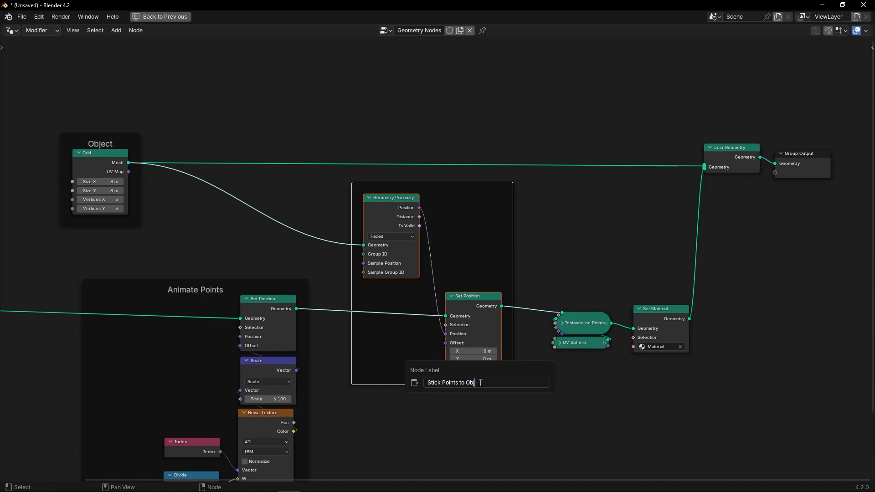
text(Stick Points to Object)
key(Return)
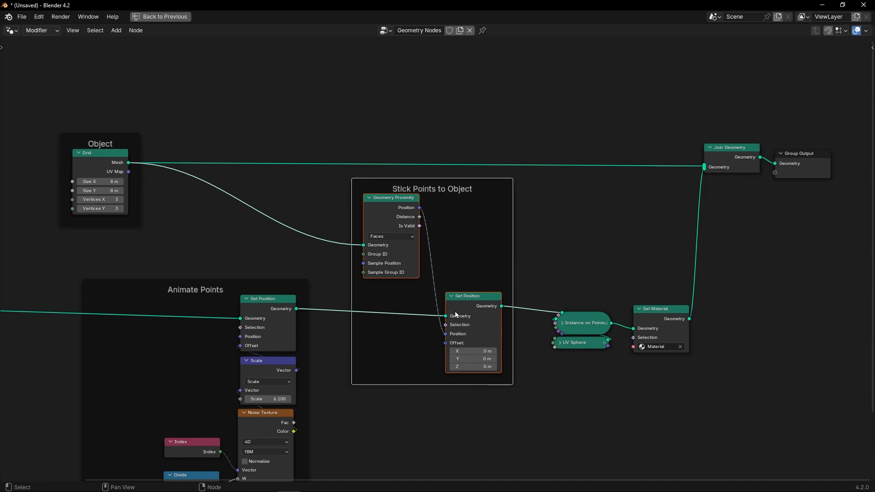
Tidy the node layout by shifting the Object frame slightly and moving the Points frame nearer to the Animate Points frame
drag(135, 135, 147, 136)
scroll(169, 184, down, 4)
middle_drag(168, 185, 300, 203)
drag(166, 263, 206, 264)
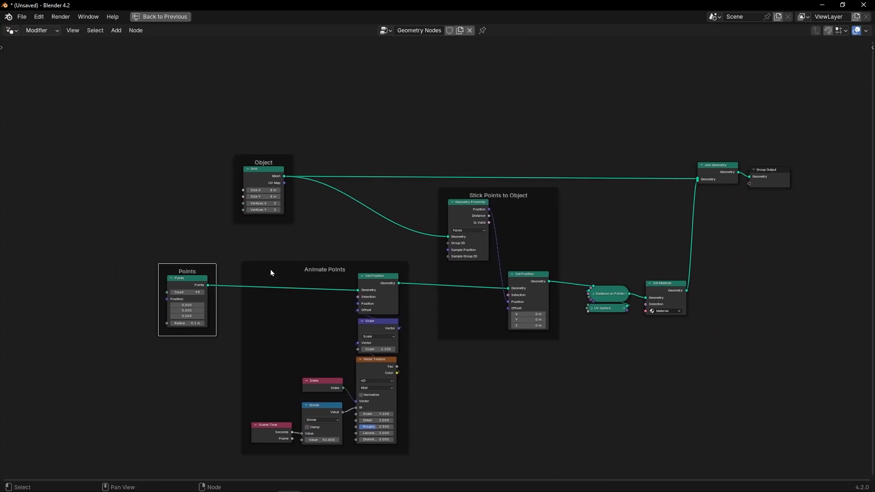
Play the animation and examine how the spheres move over the grid from a higher viewing angle
key(ctrl+space)
key(space)
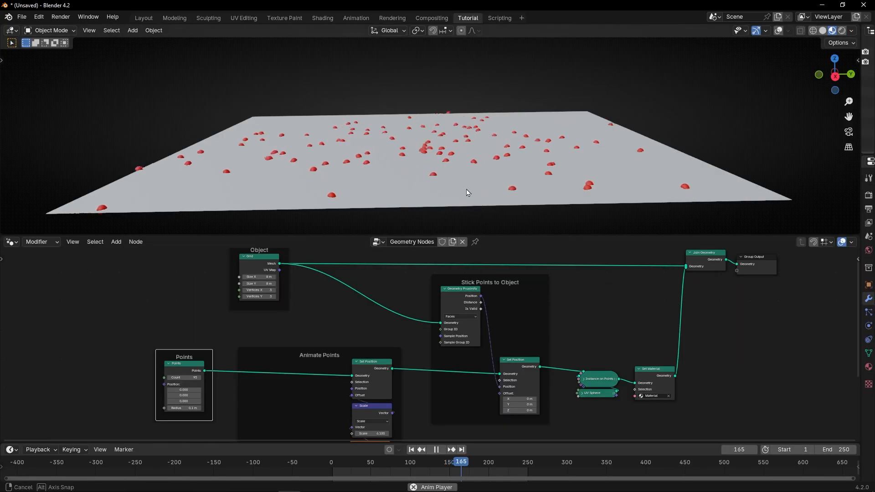
middle_drag(465, 204, 436, 146)
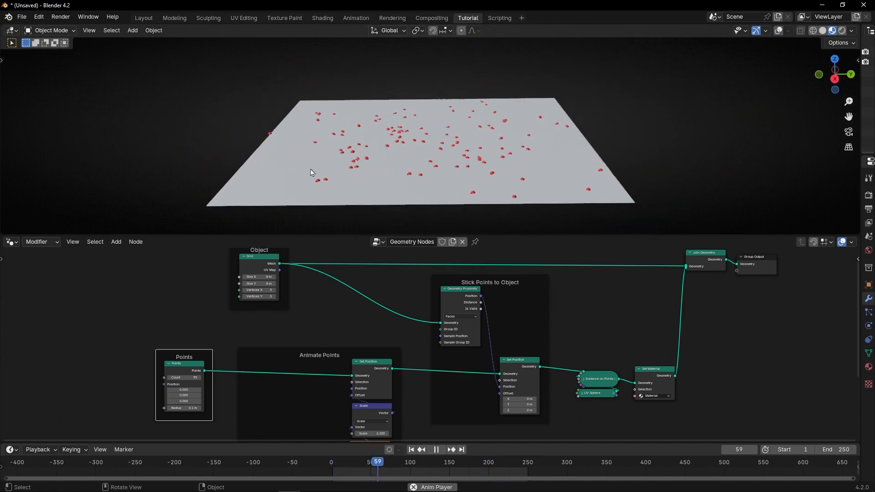
middle_drag(423, 413, 455, 318)
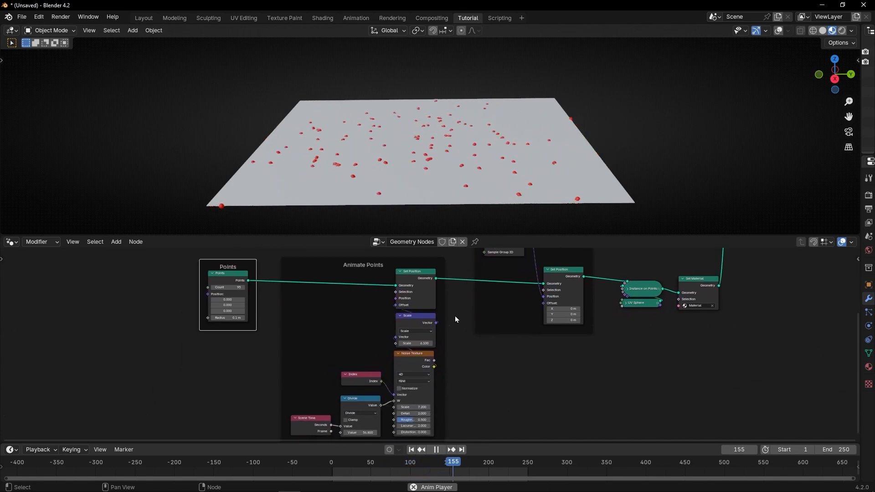
Move the Scale, Noise Texture, Index, Divide and Scene Time nodes away from Set Position and shift the Points frame aside
scroll(378, 355, up, 1)
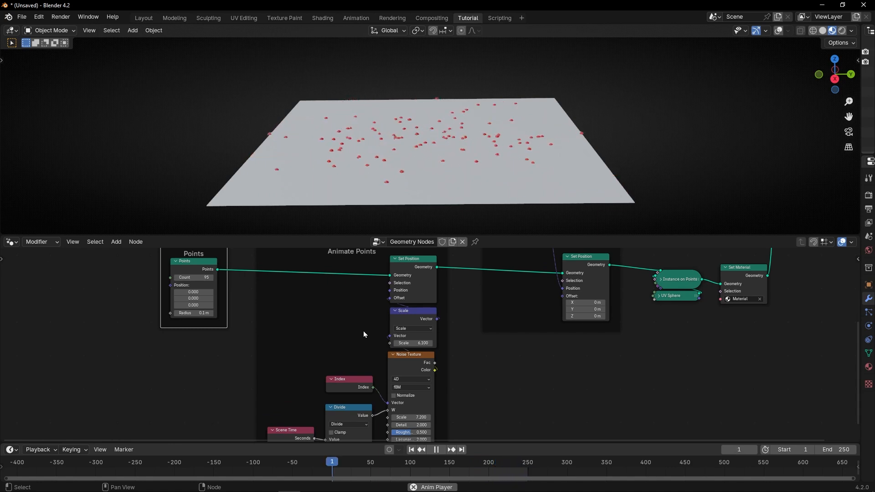
key(ctrl+space)
scroll(365, 354, up, 1)
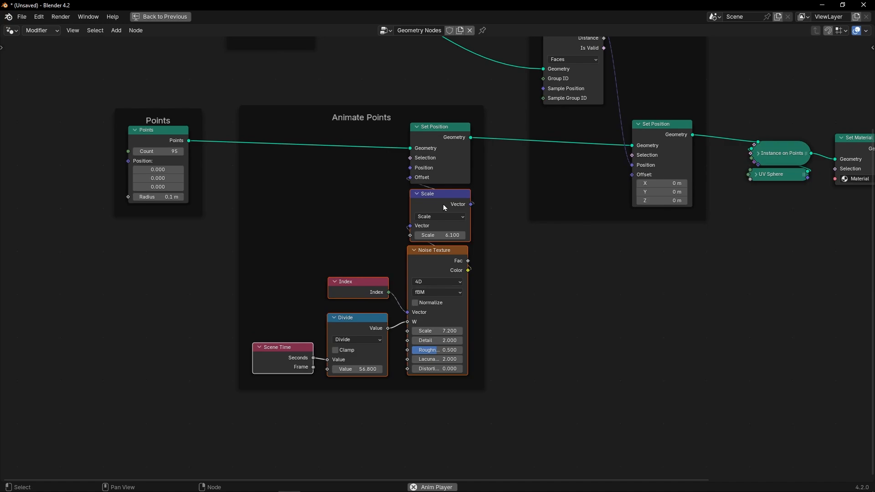
drag(444, 208, 350, 239)
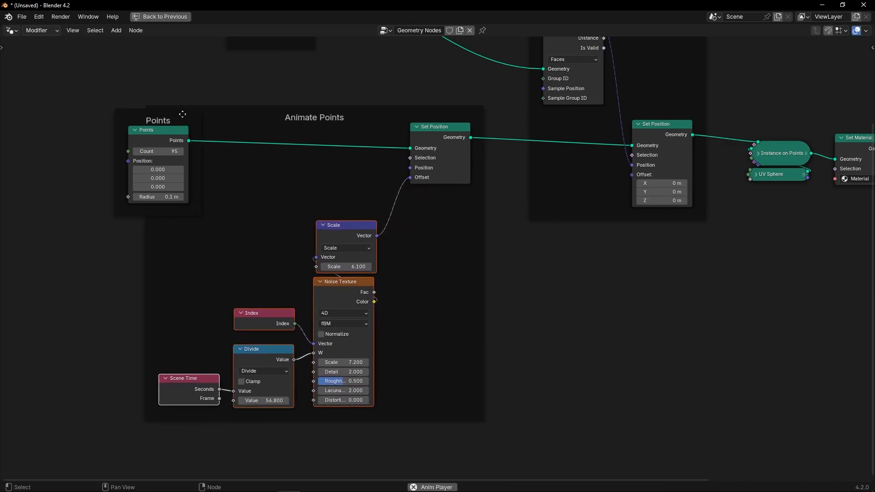
drag(182, 114, 37, 143)
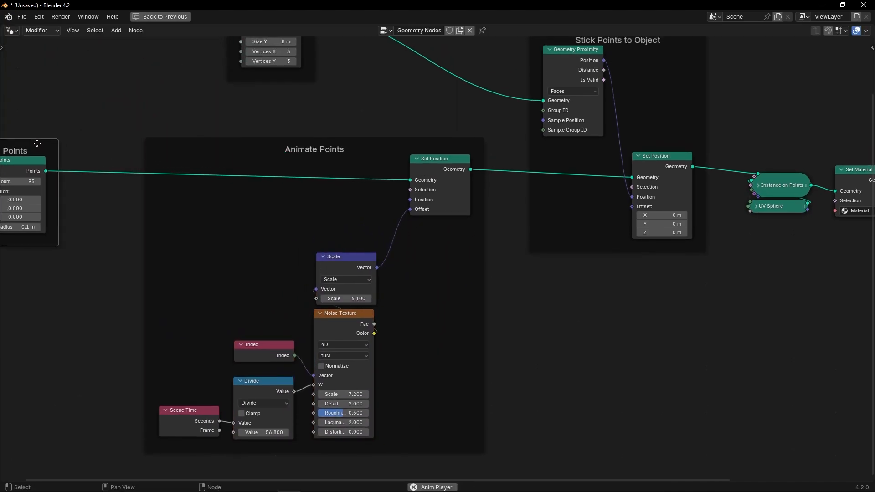
key(shift+a)
text(vector)
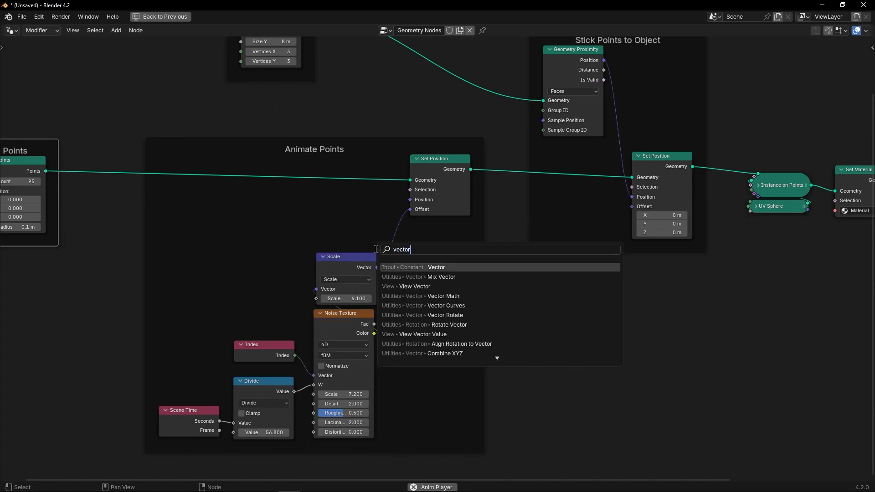
key(Return)
key(Escape)
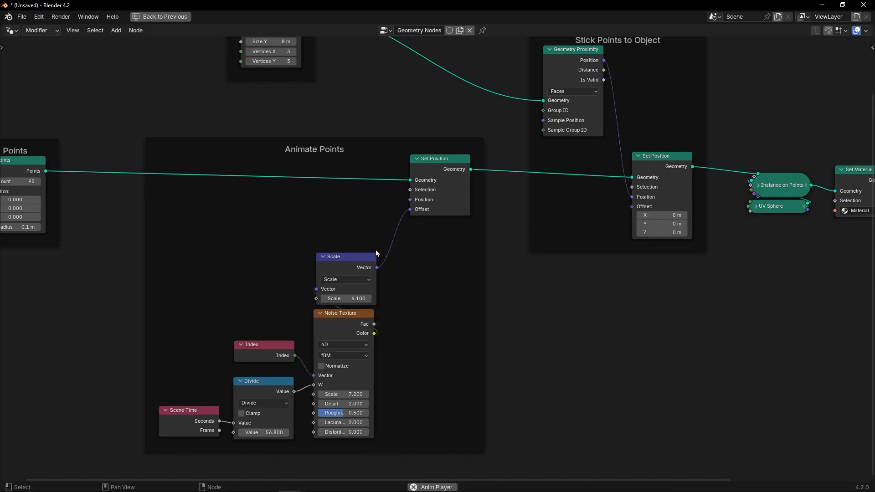
Insert a Vector Math node set to Add between the Scale node and the Set Position's Offset in Animate Points
key(shift+a)
text(vector m)
key(Return)
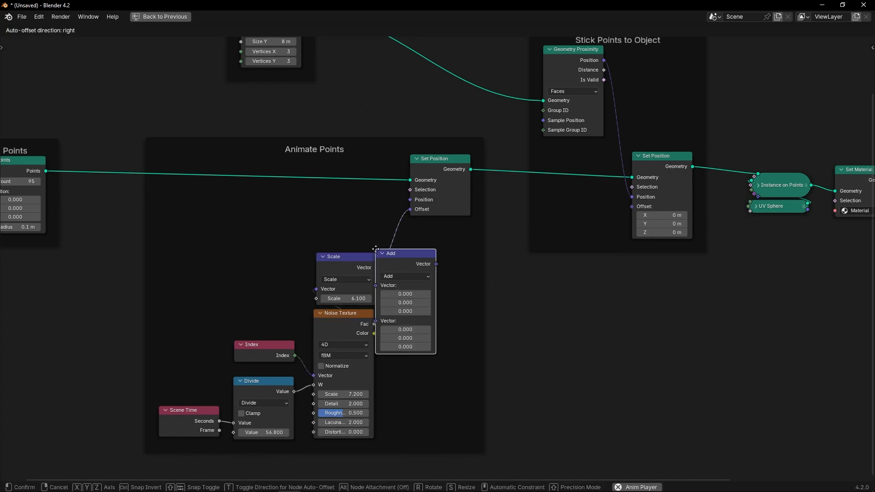
click(455, 252)
Set the first component of the Add node's second vector to 0.6 while the animation plays
key(ctrl+space)
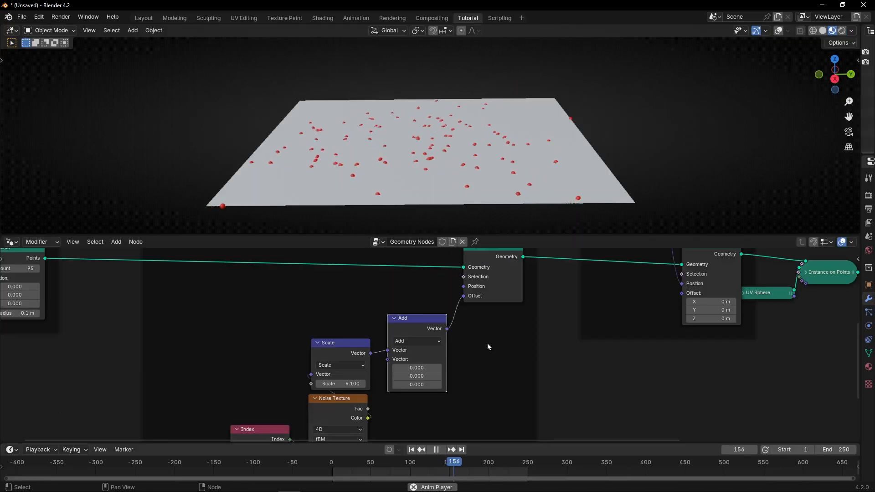
scroll(443, 370, up, 2)
mouse_move(414, 372)
mouse_down()
mouse_move(457, 372)
mouse_move(423, 372)
mouse_up()
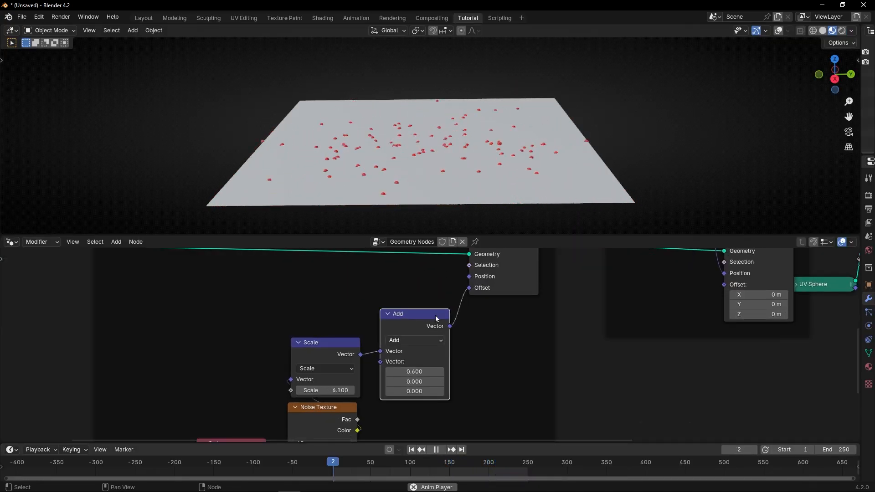
Disconnect Geometry Proximity's Position from Set Position and shift the free spheres with Add vector values of -3.9 and -2.3 in X and Y
scroll(346, 339, down, 2)
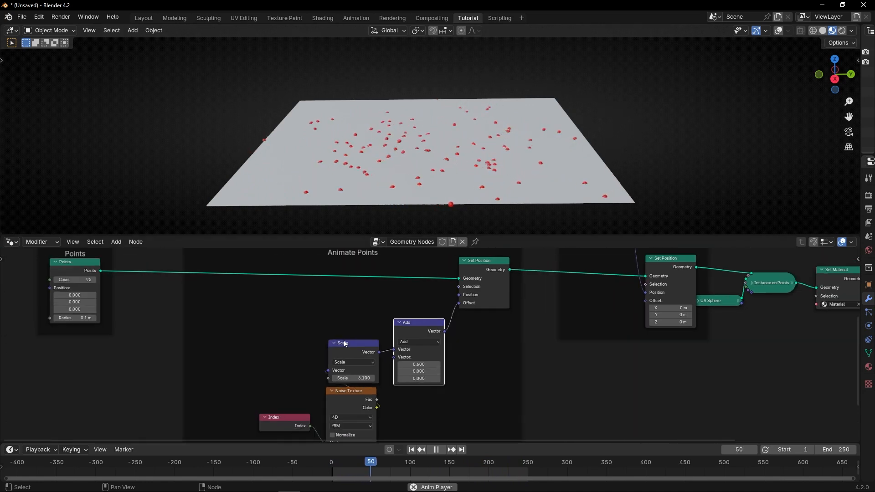
middle_drag(345, 342, 341, 284)
middle_drag(301, 264, 191, 360)
key(Escape)
ctrl+right_drag(532, 256, 502, 283)
middle_drag(442, 177, 443, 164)
middle_drag(316, 395, 350, 364)
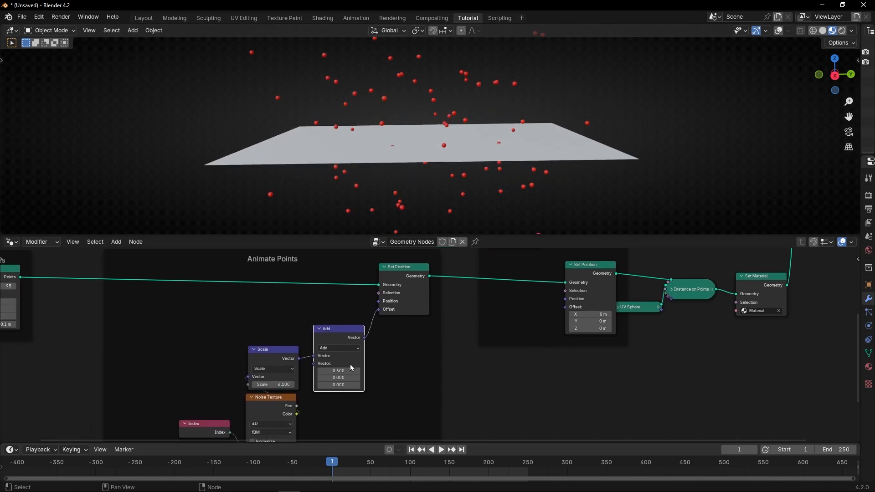
mouse_move(341, 371)
mouse_down()
mouse_move(353, 371)
mouse_move(326, 371)
mouse_move(348, 371)
mouse_up()
key(space)
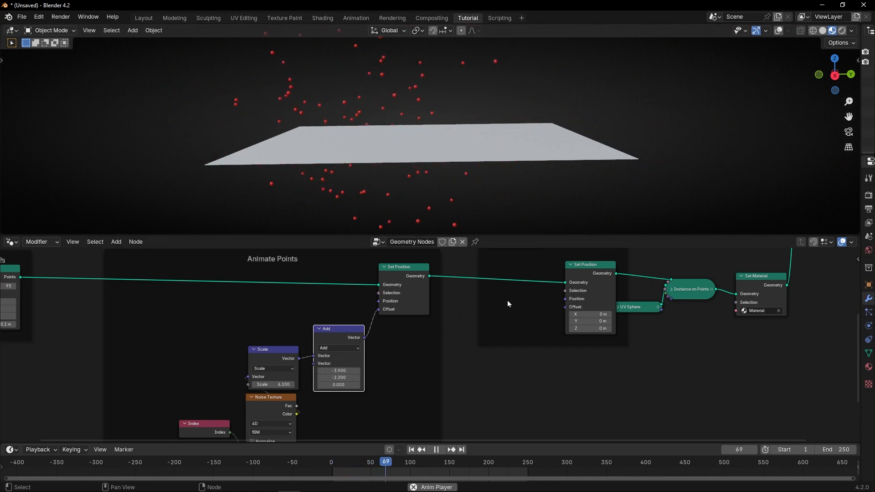
Reconnect Geometry Proximity's Position to the Position input of the Set Position node in the Stick Points to Object frame
middle_drag(508, 302, 446, 357)
alt+right_drag(457, 260, 511, 347)
middle_drag(383, 353, 428, 330)
middle_drag(394, 167, 394, 186)
Set the Add node's second vector to -1.4, -0.3, 0.8 and pause the animation
scroll(355, 324, up, 3)
middle_drag(349, 370, 389, 311)
drag(350, 372, 357, 380)
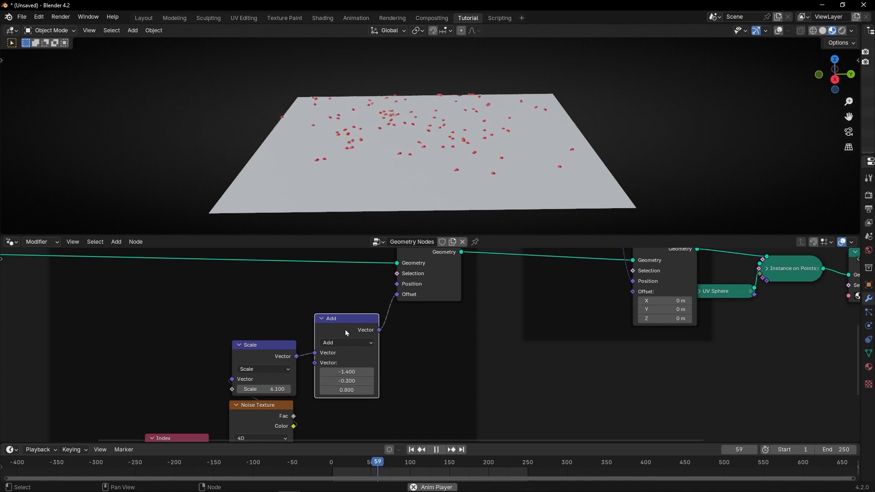
key(space)
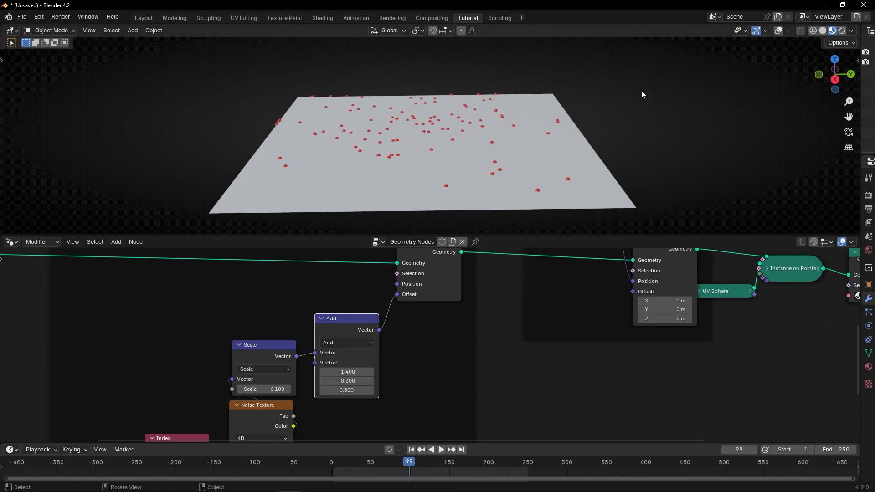
Turn on the viewport overlays and add a Sphere empty at the grid's center
click(776, 32)
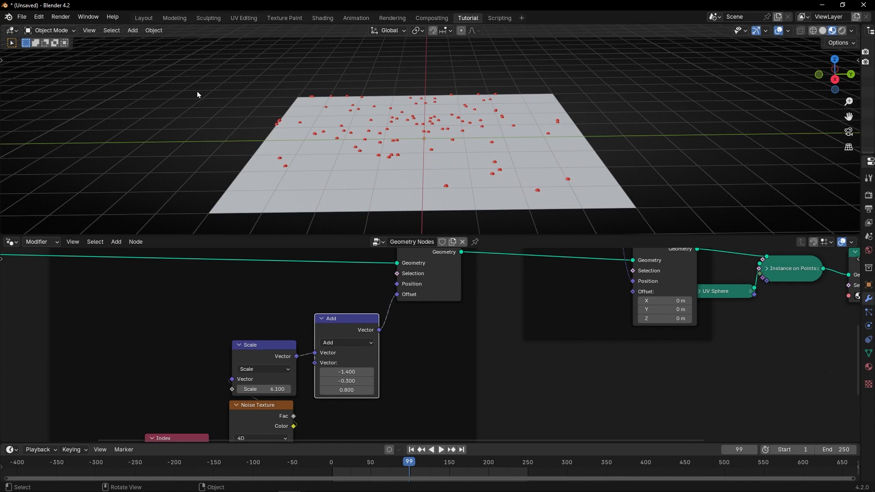
click(136, 31)
mouse_move(204, 141)
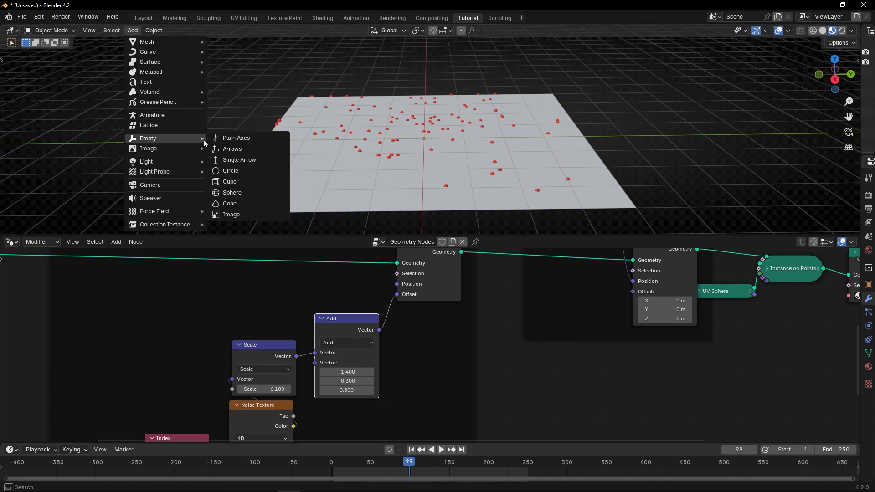
click(237, 192)
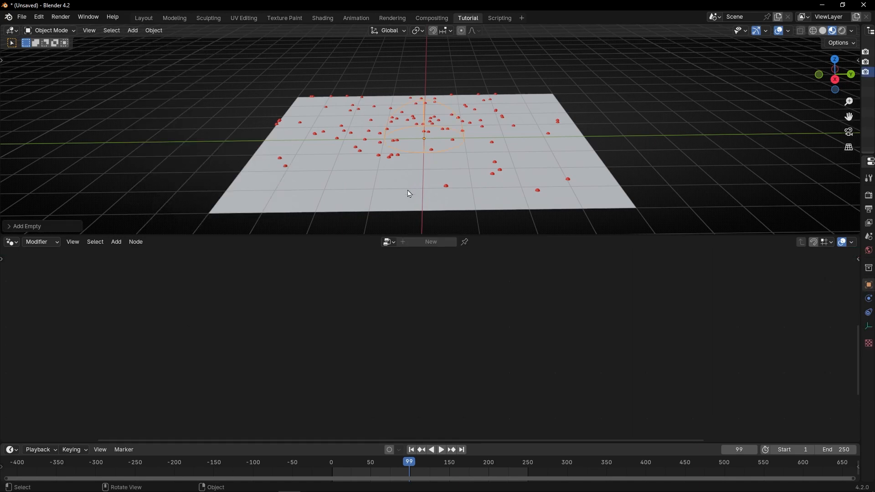
Select the grid, pin its node tree in the node editor, and add an Object Info node beneath the Add node
click(414, 179)
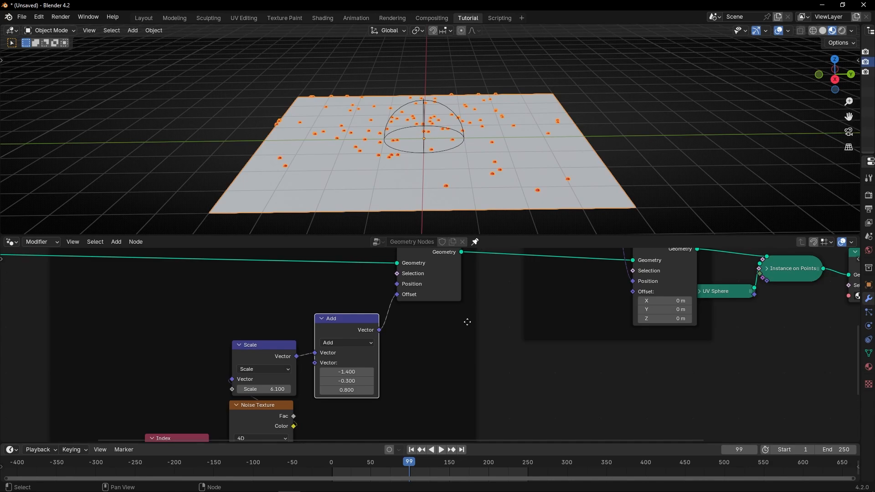
key(shift+a)
mouse_move(472, 334)
text(obje)
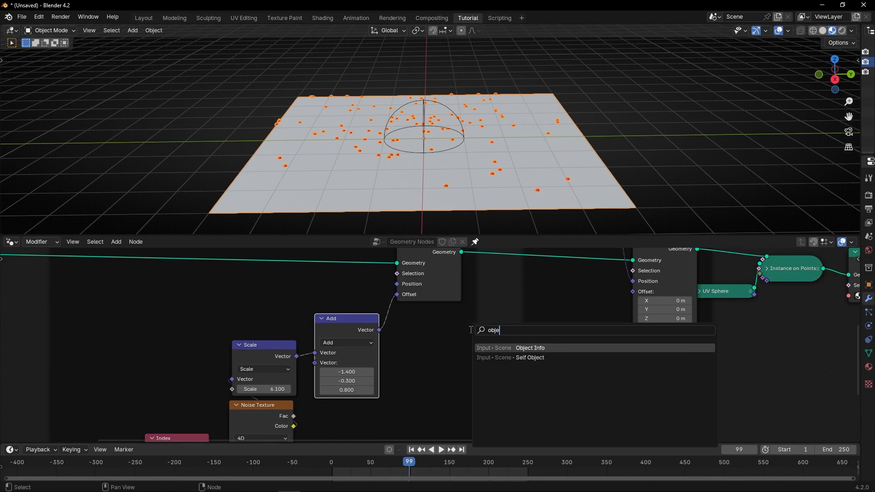
key(Return)
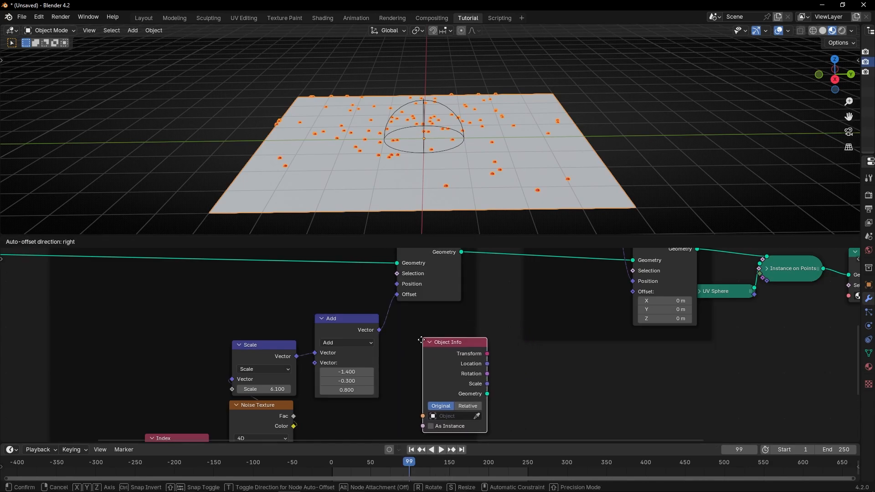
click(358, 376)
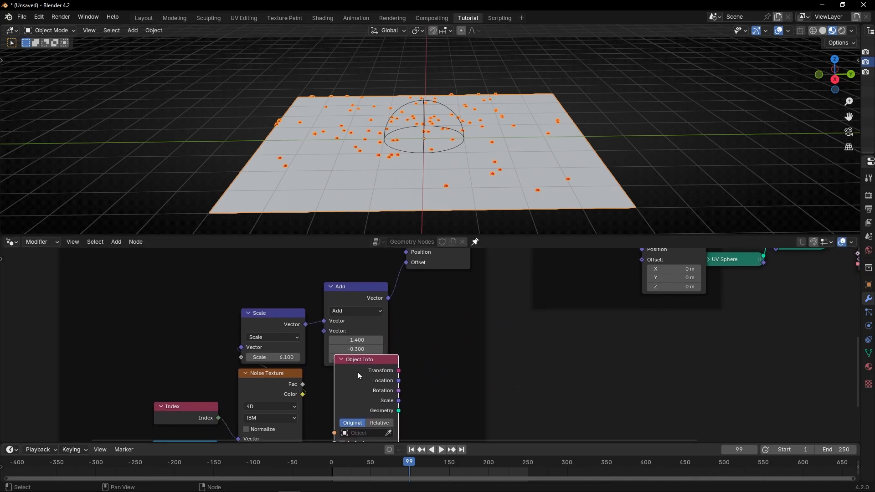
Set the Object Info node's object to Empty and connect its Location to the Add node's second Vector input
shift+scroll(362, 304, down, 5)
click(372, 376)
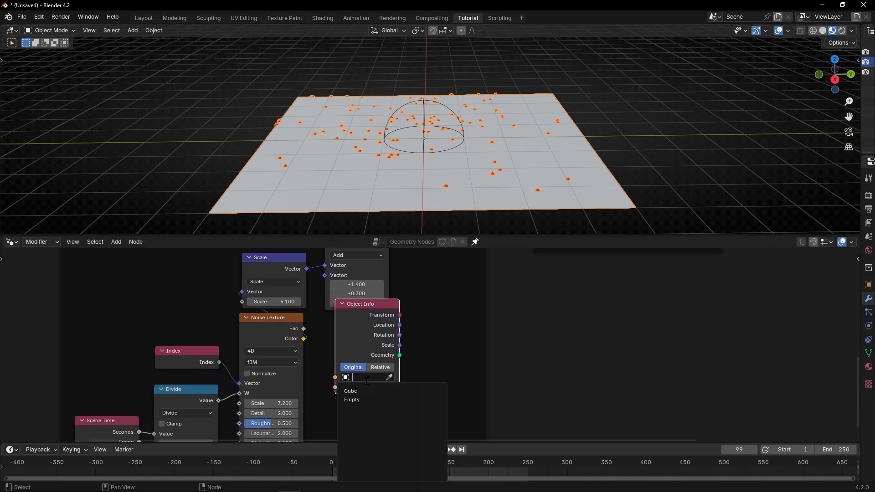
click(357, 399)
drag(365, 304, 326, 276)
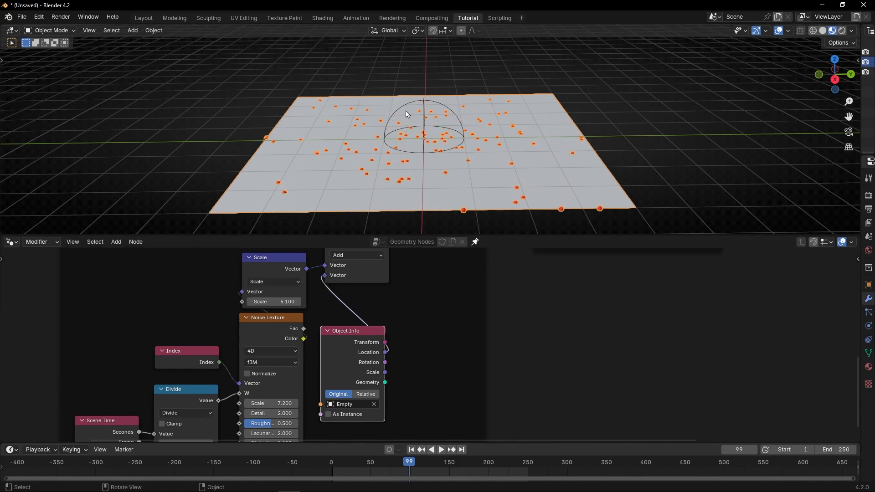
Play the animation and move the sphere empty along negative Y, well past the grid's edge
click(512, 76)
key(space)
click(401, 112)
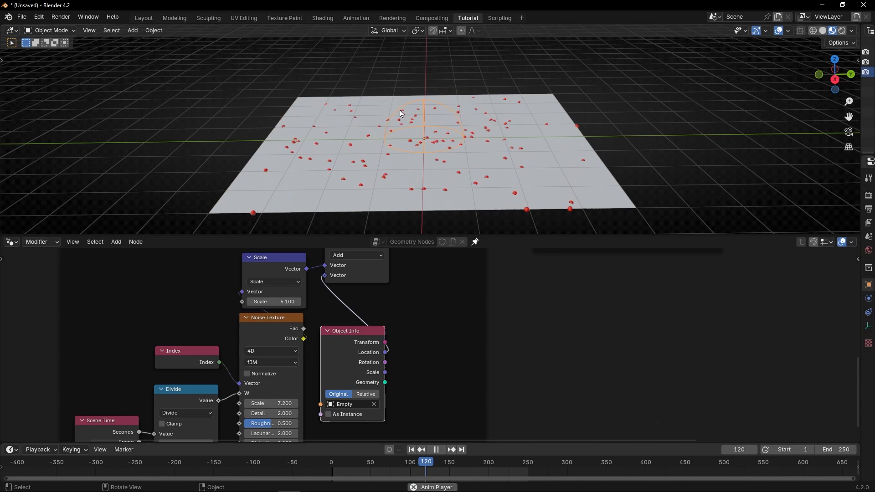
key(g)
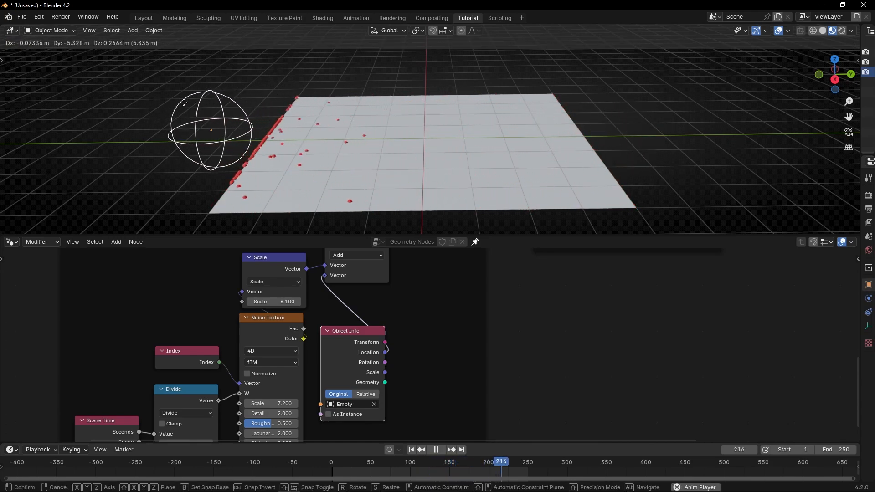
click(93, 108)
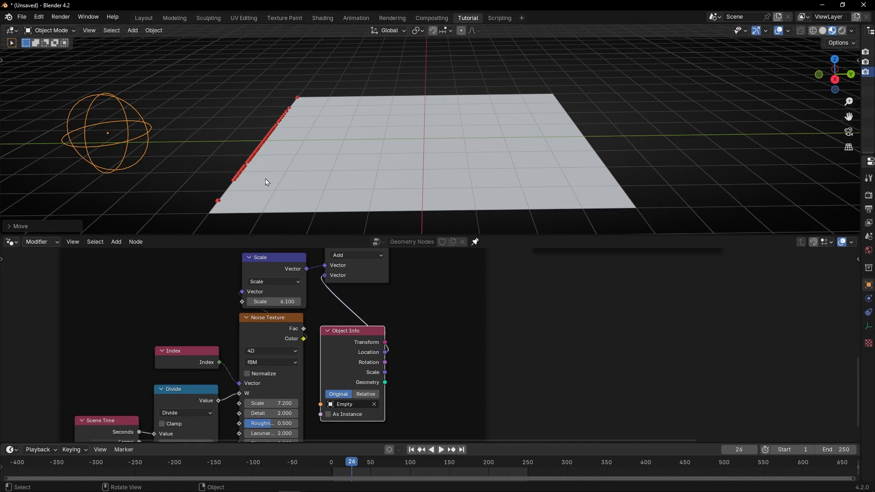
Disconnect Geometry Proximity's Position from Set Position to compare the free spheres with the empty's location
scroll(592, 303, down, 2)
middle_drag(598, 304, 539, 421)
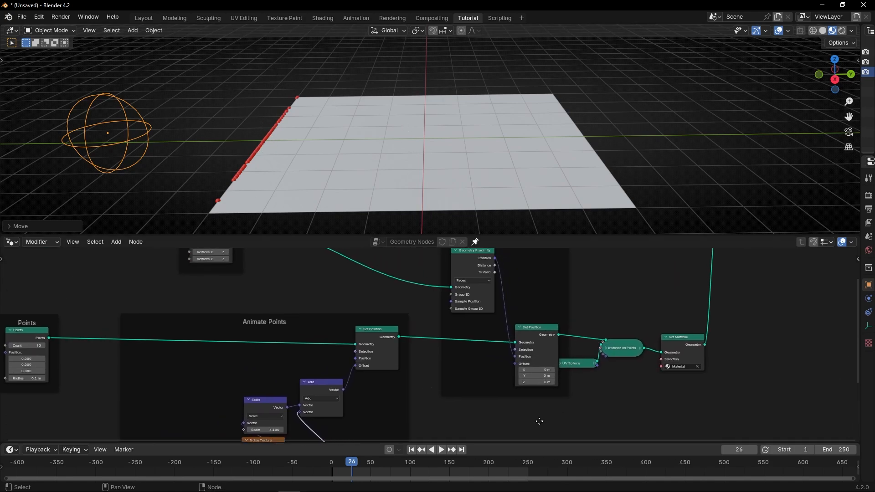
ctrl+right_drag(504, 309, 501, 314)
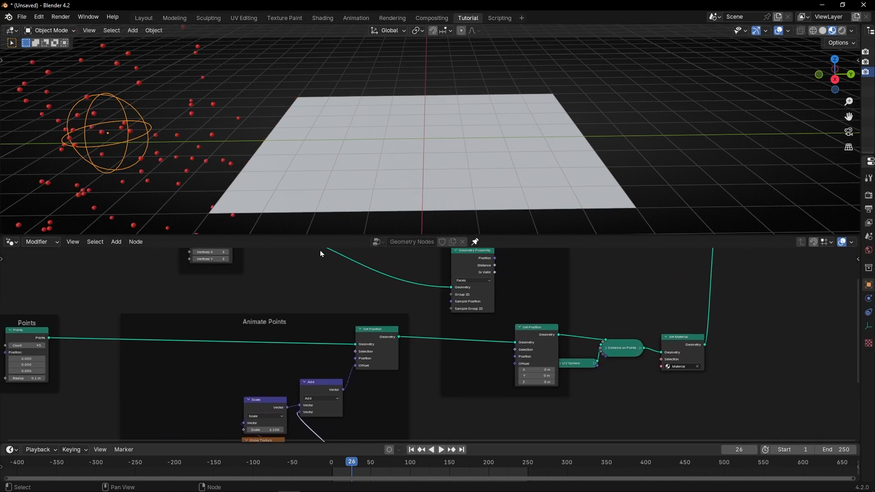
Try moving the empty across the grid with the spheres detached, and undo the removal of the Geometry Proximity Position link
key(g)
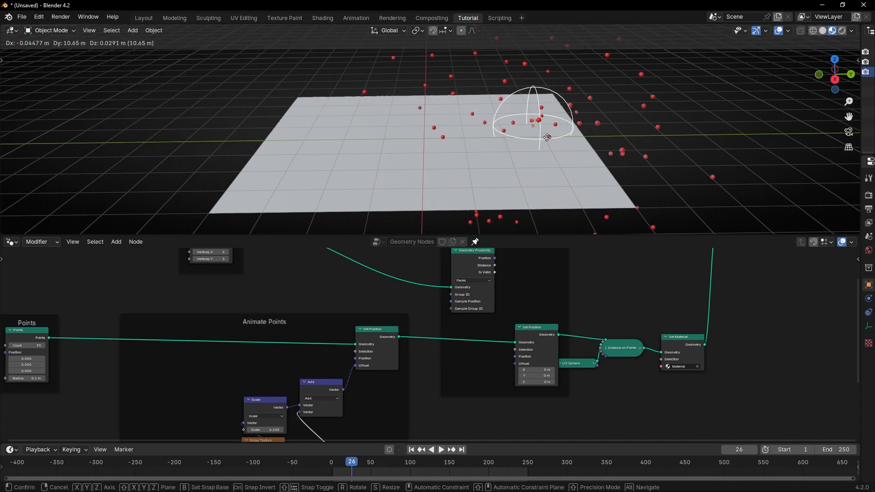
click(110, 143)
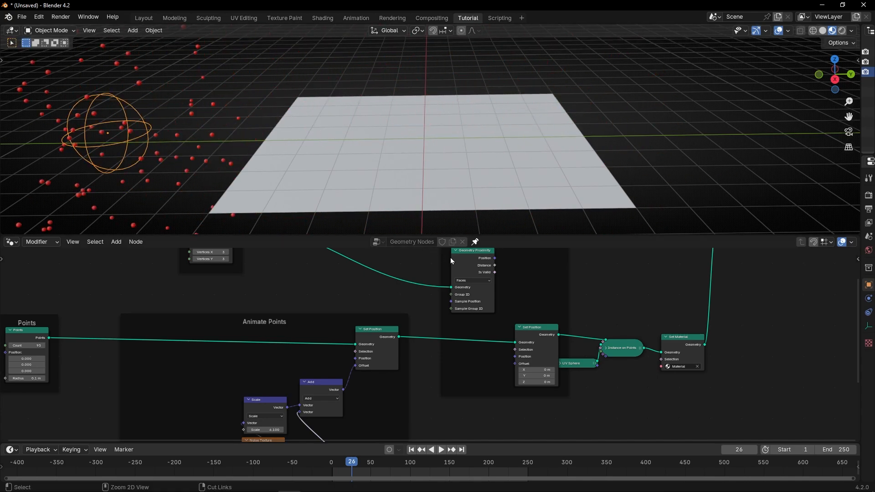
key(ctrl+z)
Move the empty to the middle of the grid while the animation plays, and hide the viewport overlays
key(space)
key(g)
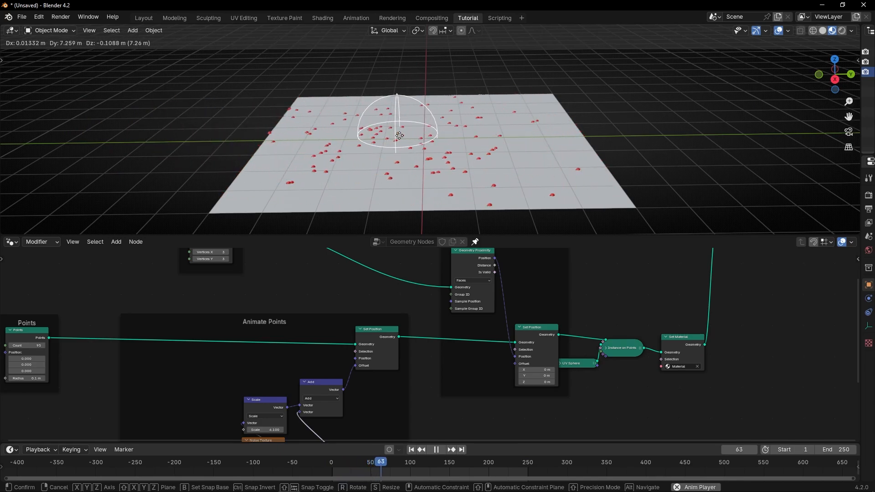
click(424, 132)
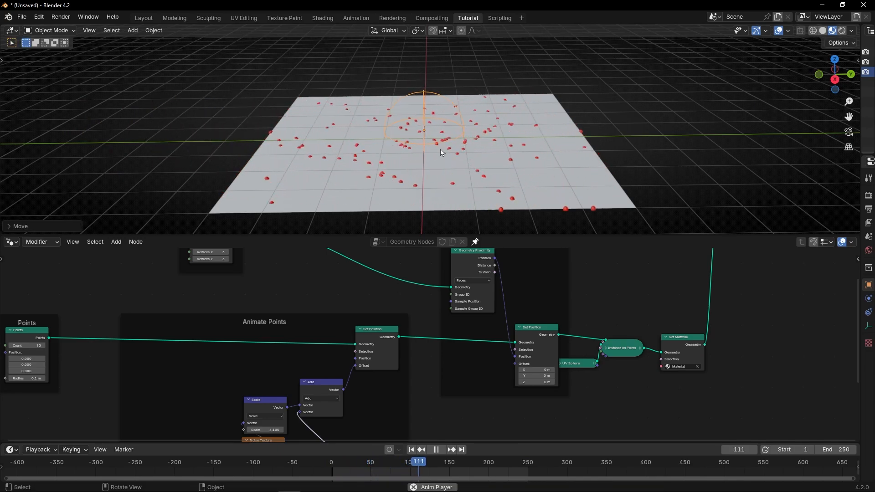
mouse_move(441, 152)
middle_down()
mouse_move(440, 169)
mouse_move(436, 142)
mouse_move(436, 165)
middle_up()
click(778, 30)
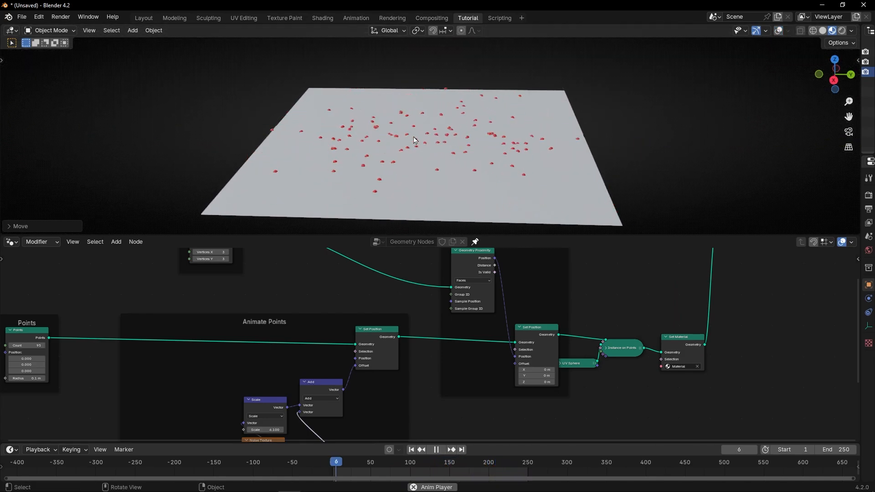
key(space)
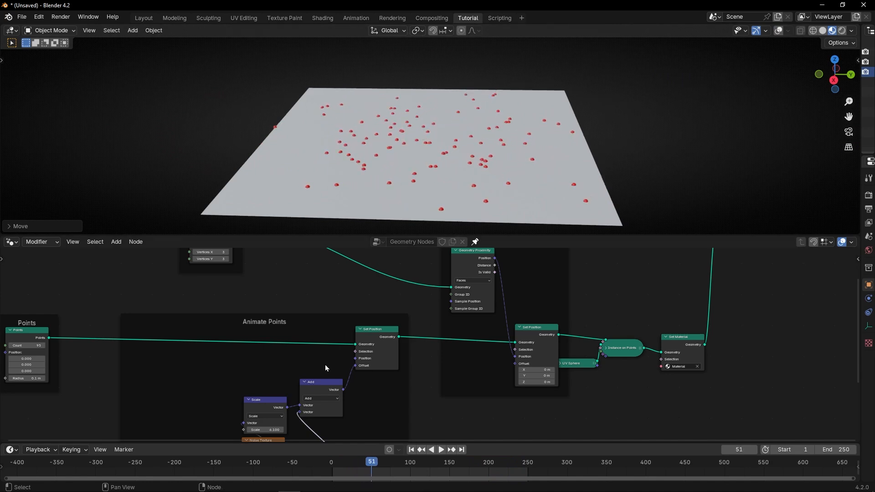
Set the Scale node's Scale value to 0 and insert a keyframe for it at frame 1
middle_drag(294, 386, 393, 302)
scroll(373, 321, up, 5)
scroll(343, 344, up, 5)
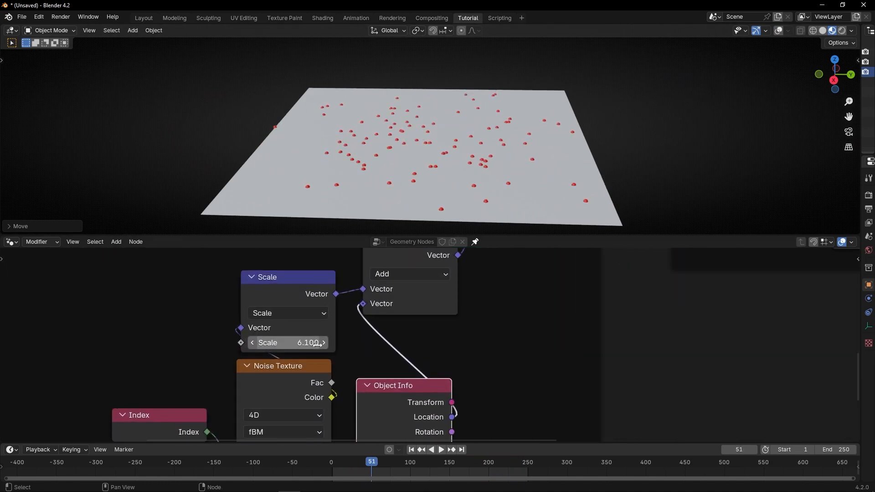
middle_drag(319, 344, 367, 352)
key(shift+space)
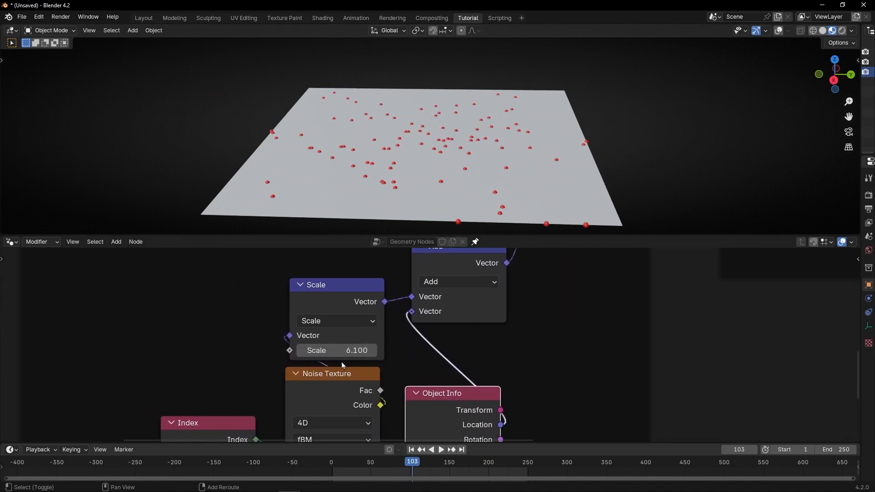
drag(352, 350, 210, 351)
click(353, 351)
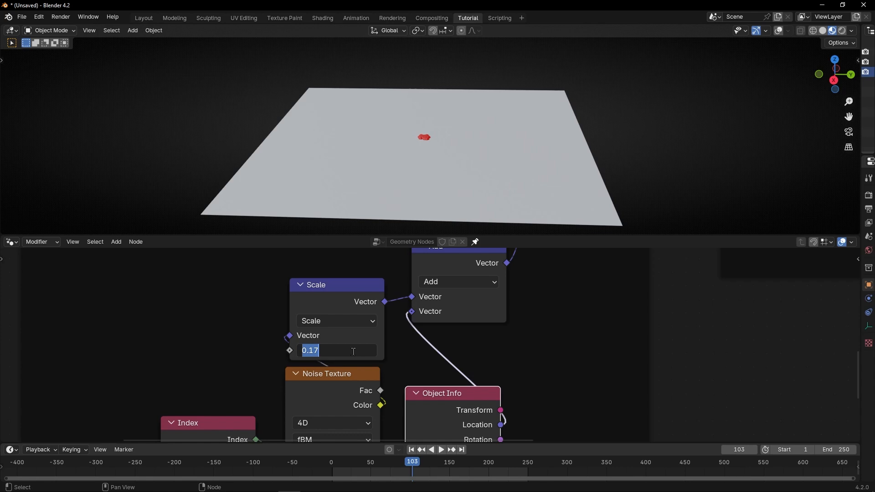
text(0)
key(Return)
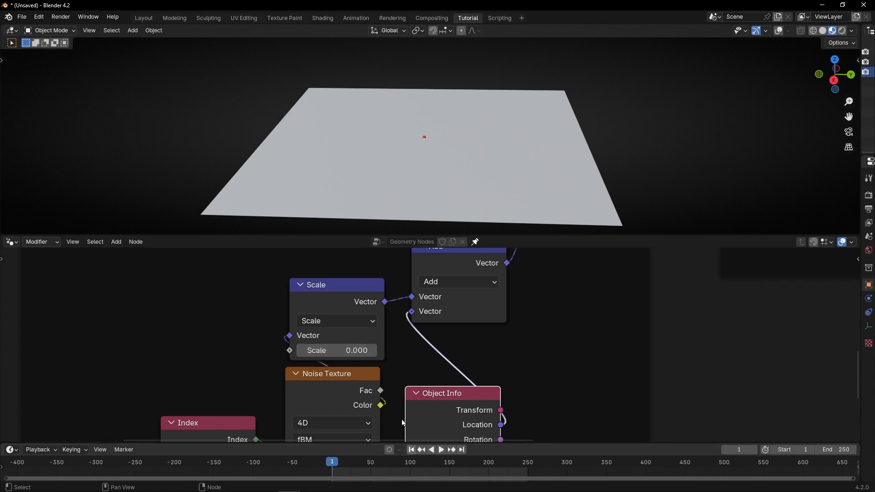
right_click(338, 350)
click(305, 352)
Advance the animation to frame 16, set the Scale node's Scale value to 6, and insert a keyframe for it
key(space)
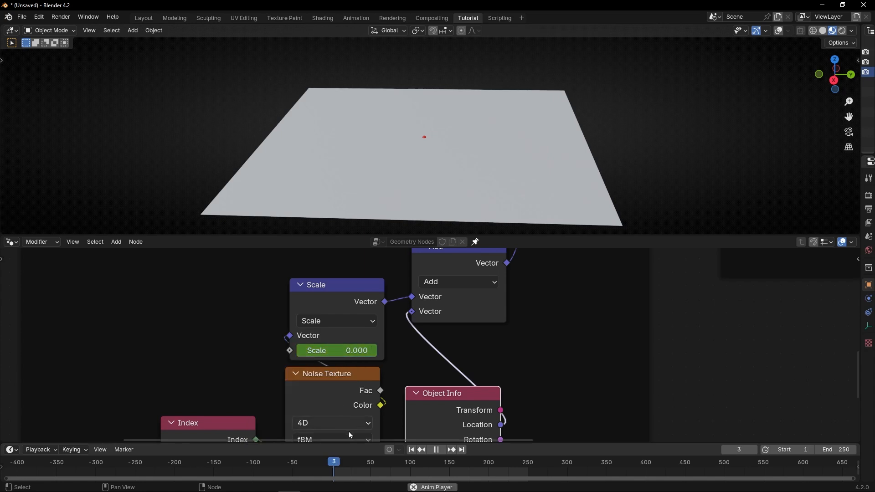
key(space)
shift+drag(342, 351, 392, 350)
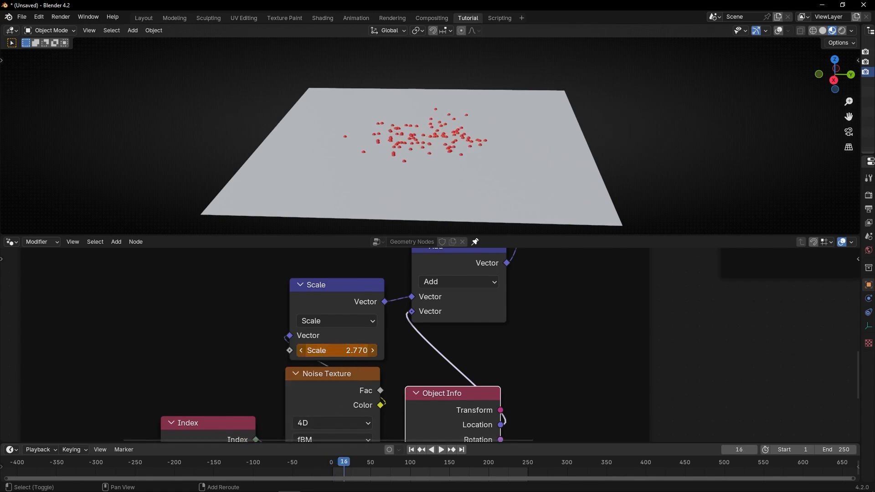
click(340, 351)
text(6)
key(Return)
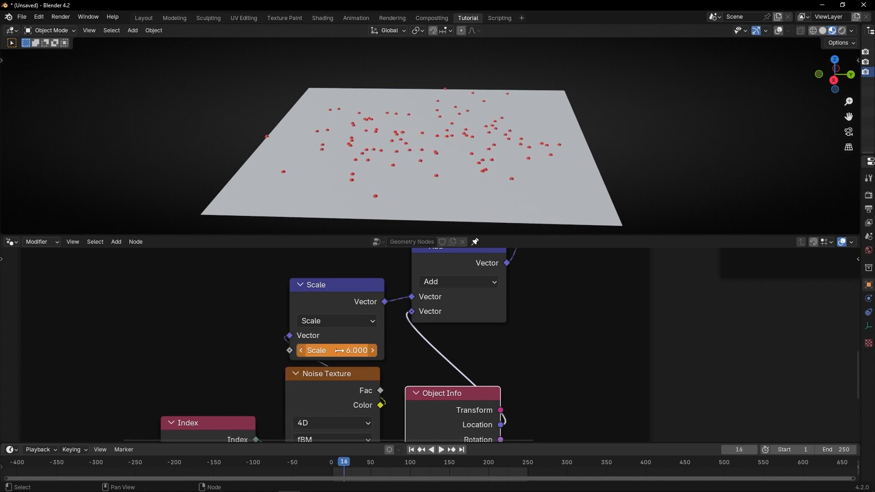
right_click(339, 351)
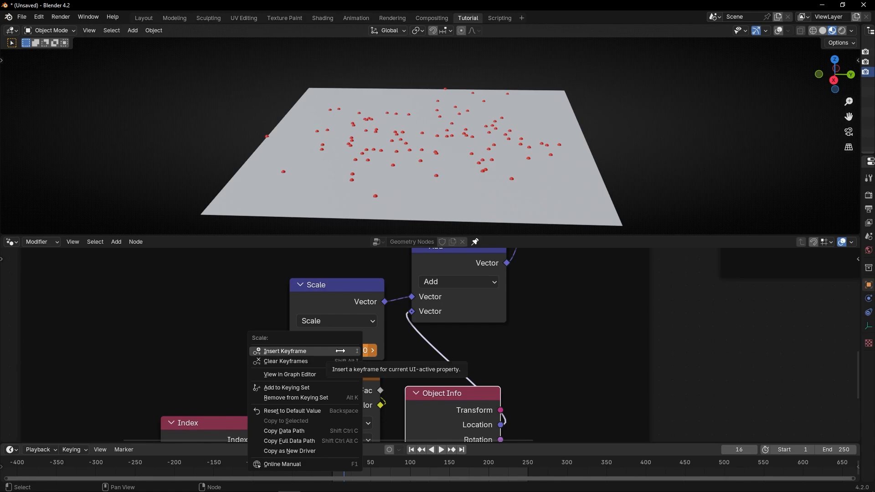
click(340, 351)
Play the animation from frame 1 to check the spheres spreading out from the centre
click(413, 451)
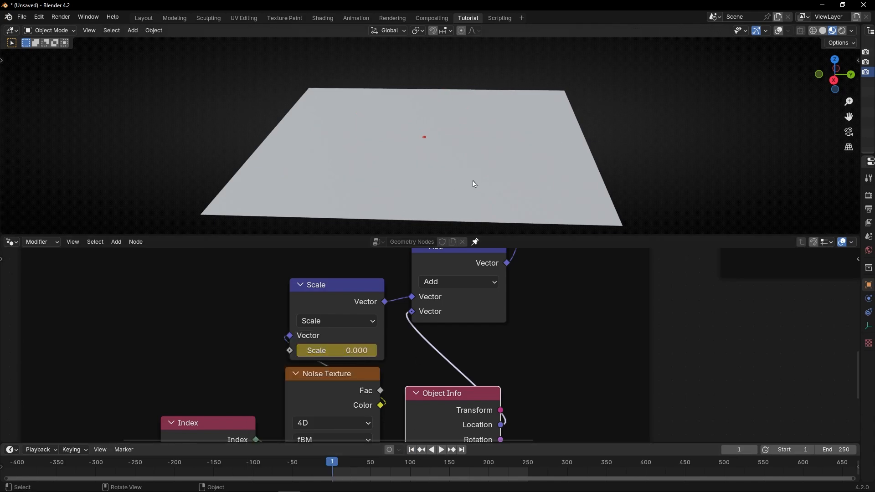
key(space)
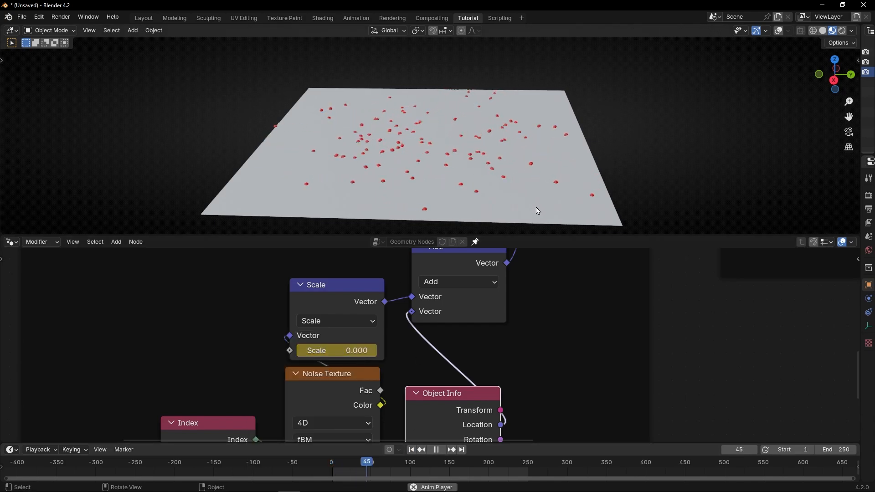
key(space)
Select the grid to show its keyframes and shift the second Scale keyframe further along the timeline
click(345, 286)
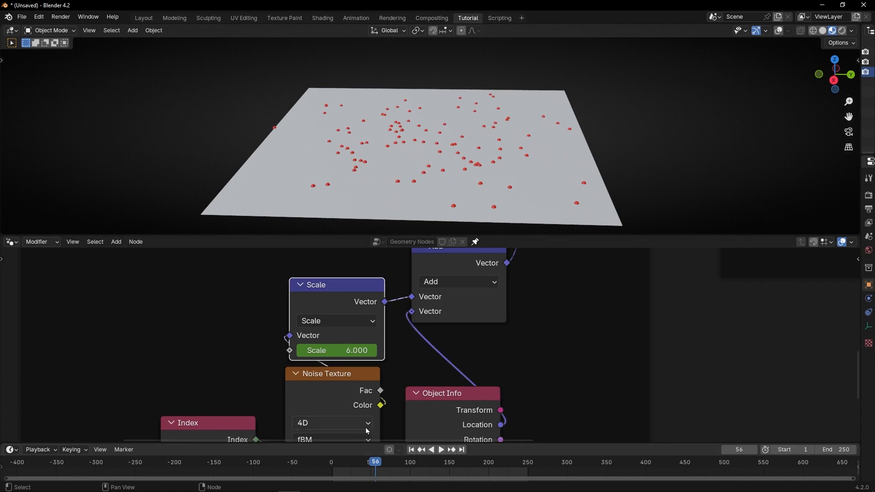
click(388, 219)
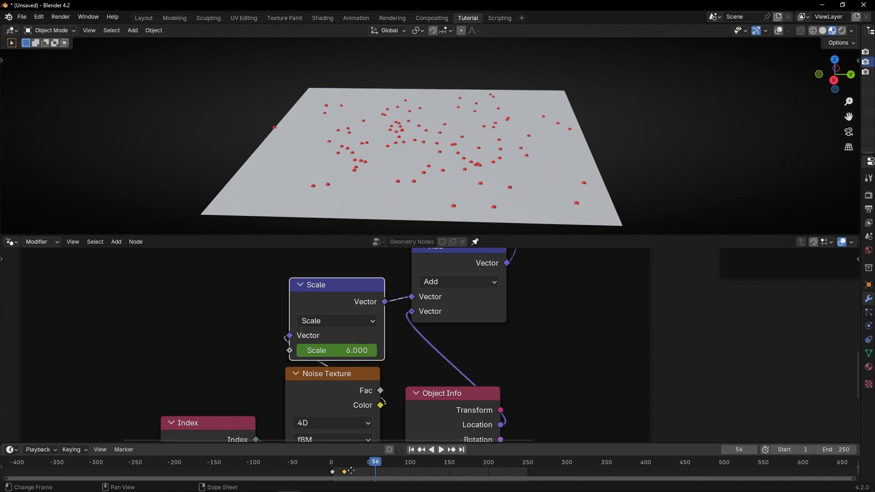
drag(362, 462, 370, 462)
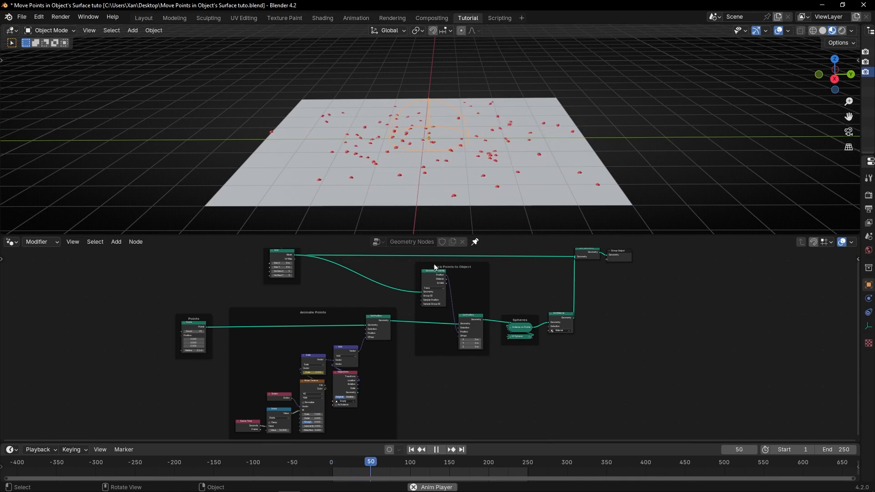
Move the empty toward the grid's negative Y side during playback, and from frame 1 move it onto that edge
key(g)
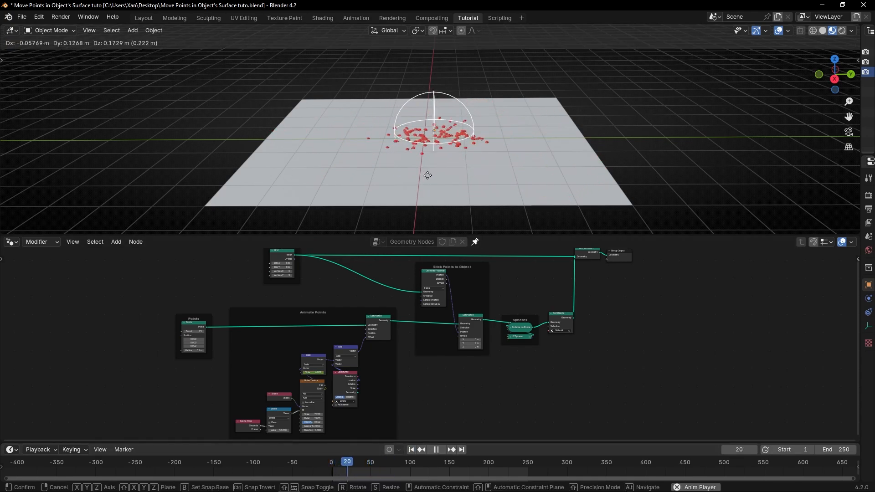
click(336, 201)
key(space)
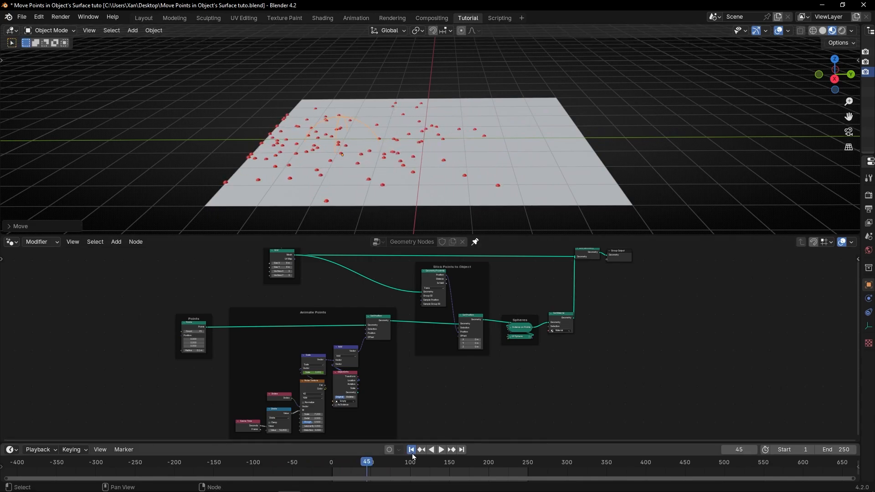
click(411, 449)
key(g)
click(283, 163)
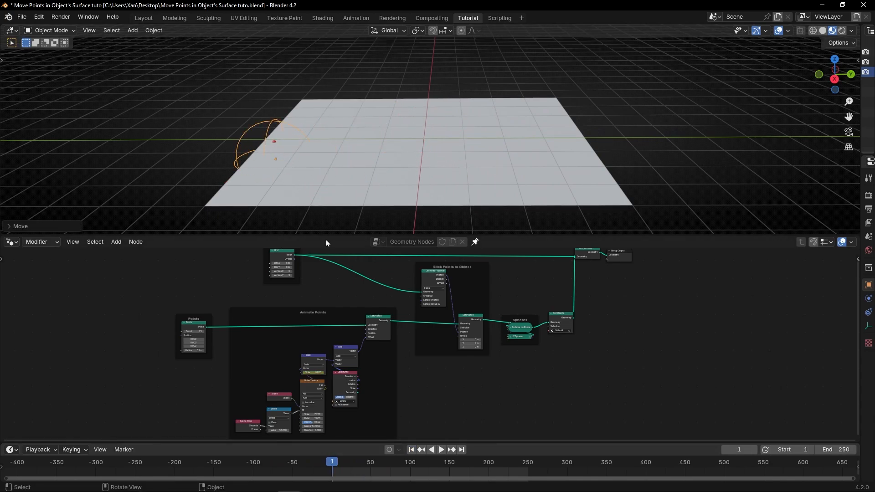
Move the empty near the grid's positive X, negative Y corner and replay the animation from frame 1
middle_drag(335, 199, 346, 165)
key(g)
click(457, 146)
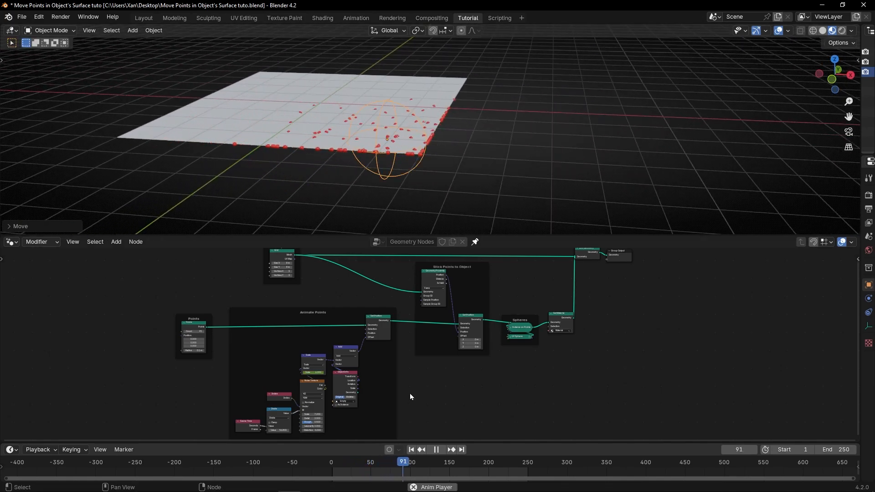
click(411, 449)
middle_drag(414, 137, 498, 105)
key(space)
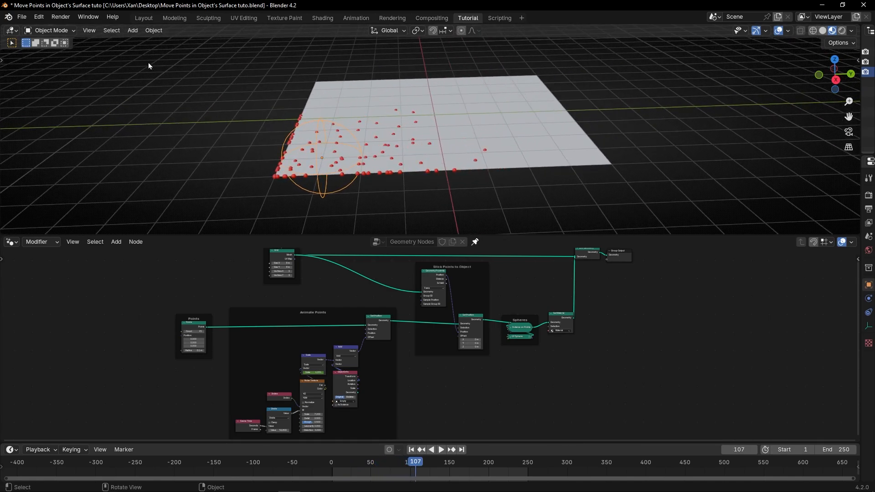
Add a Monkey mesh, enlarge it to about 4.5 times its size, and apply its scale
click(132, 30)
mouse_move(138, 45)
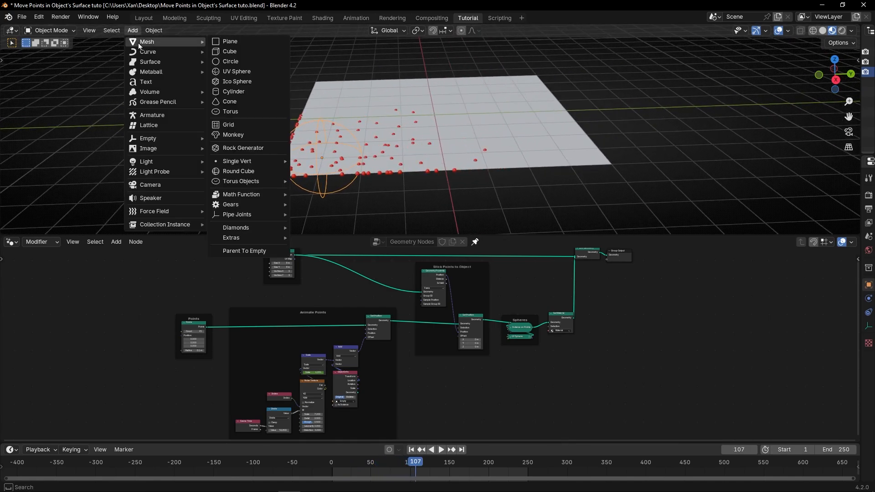
click(229, 135)
key(s)
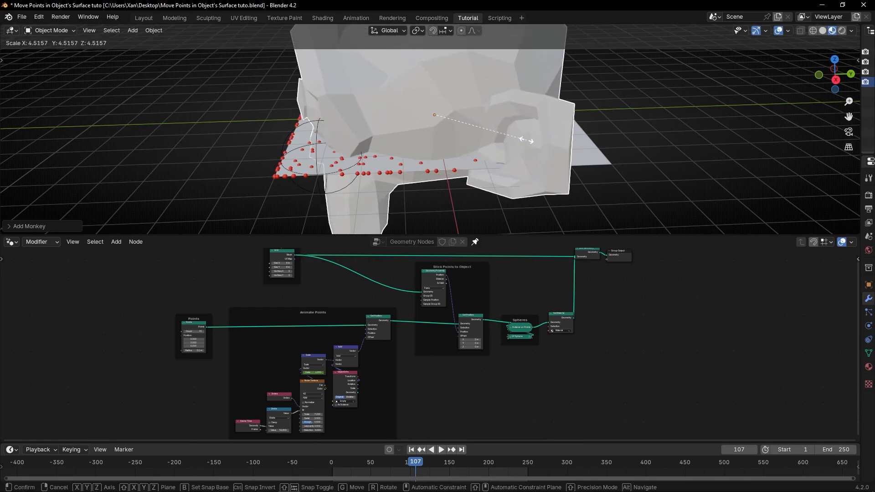
click(531, 145)
key(ctrl+a)
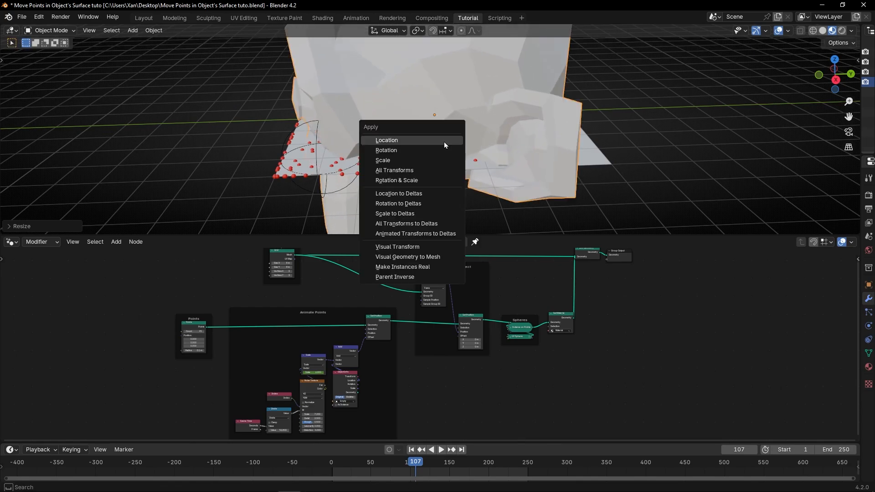
click(419, 161)
Maximize the node editor and add an Object Info node inside the Object frame, above the Grid node
key(ctrl+space)
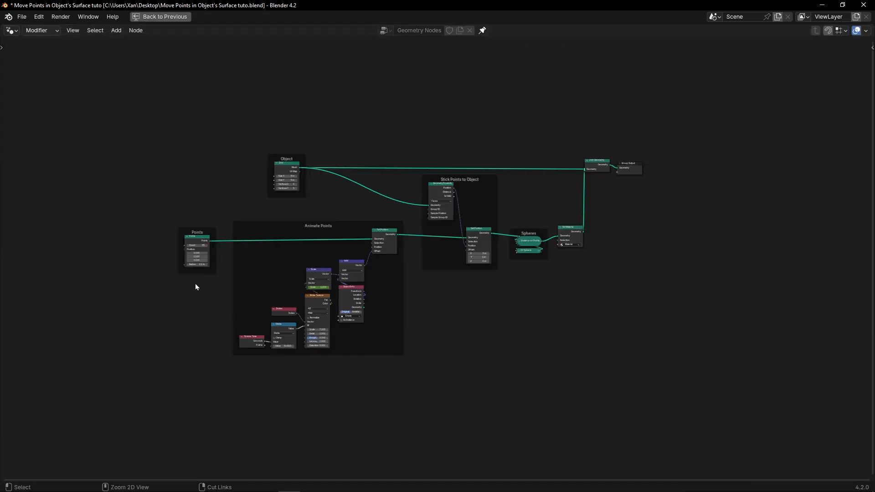
middle_drag(201, 272, 314, 327)
scroll(321, 255, up, 4)
key(shift+a)
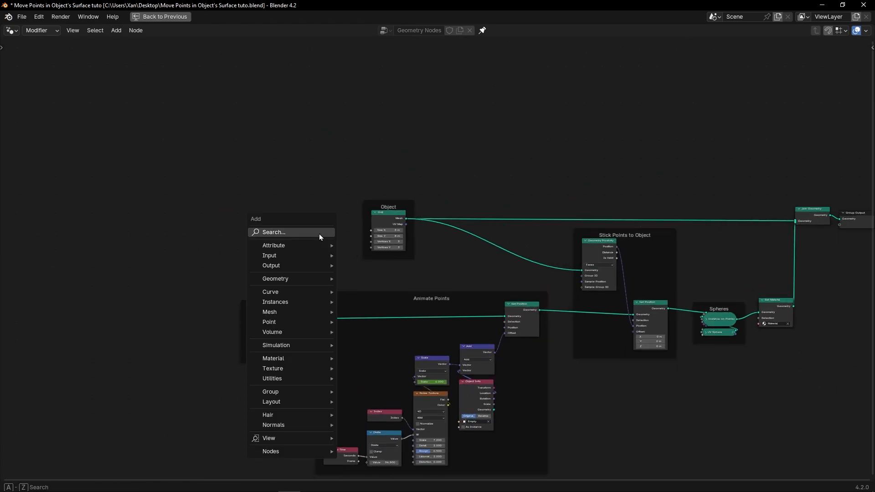
text(object)
key(Return)
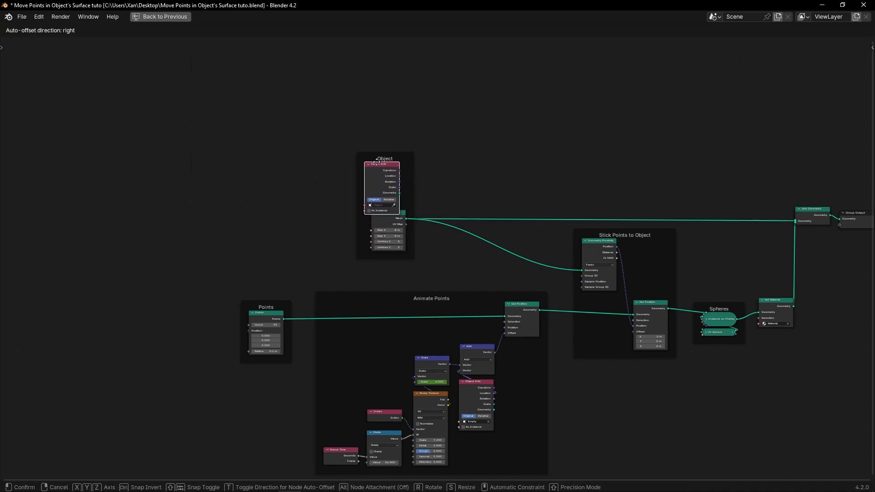
click(382, 154)
Insert a shared reroute point on the two links leaving the Grid node's Mesh output
scroll(470, 197, up, 2)
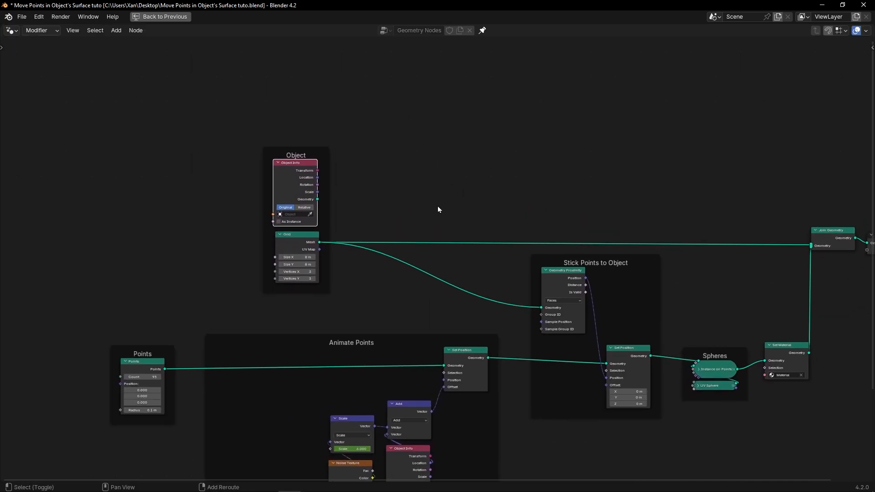
shift+right_drag(438, 206, 405, 259)
drag(408, 251, 413, 245)
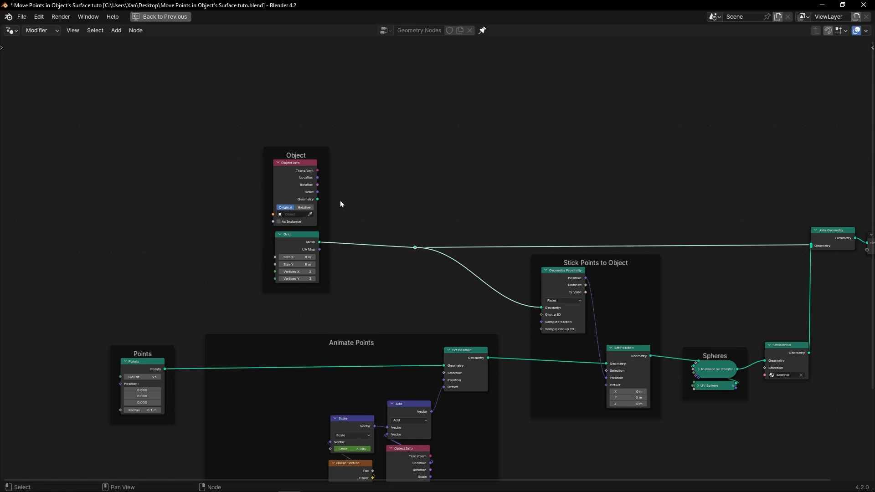
Set the new Object Info node to Suzanne with Relative space and connect its Geometry to the reroute in place of the grid
scroll(278, 206, up, 8)
middle_drag(275, 220, 371, 279)
click(269, 234)
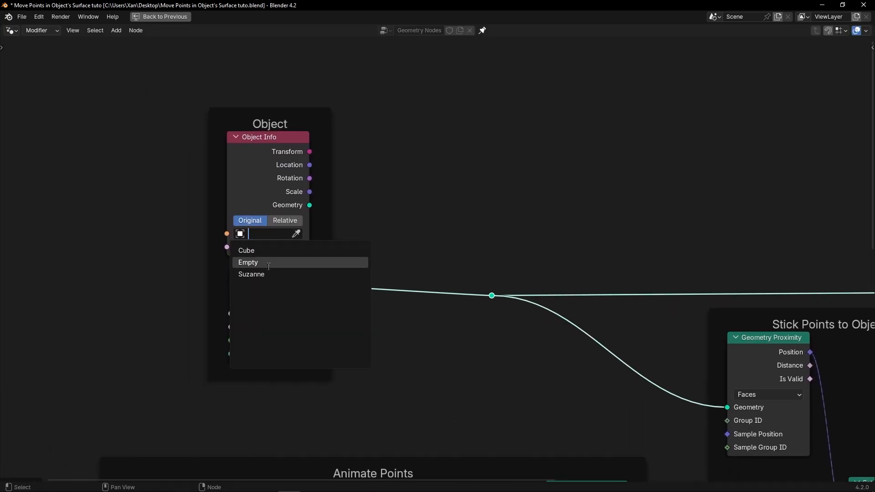
click(264, 273)
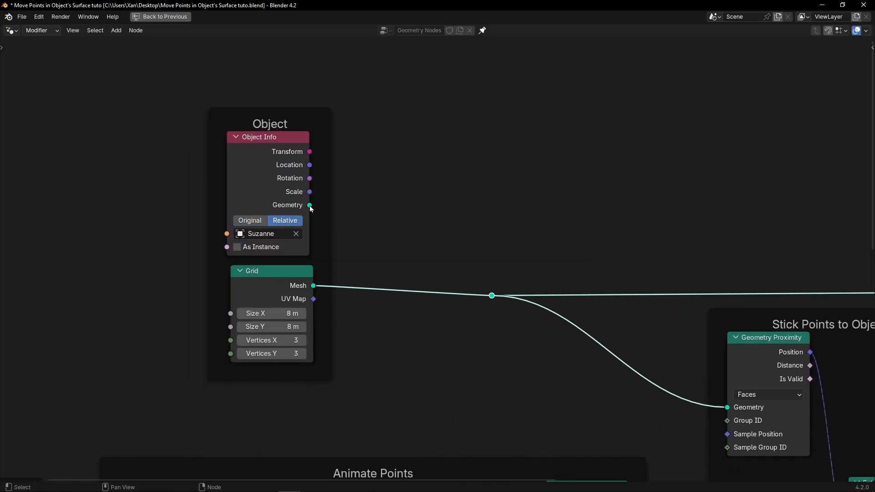
drag(477, 280, 491, 295)
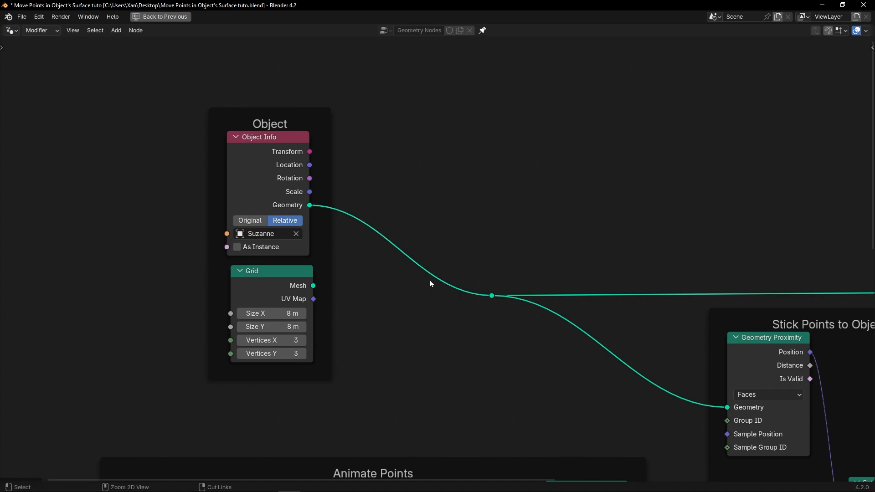
Restore the split layout and set the radius of the UV Sphere node in the Spheres frame to 0.11 m
key(ctrl+space)
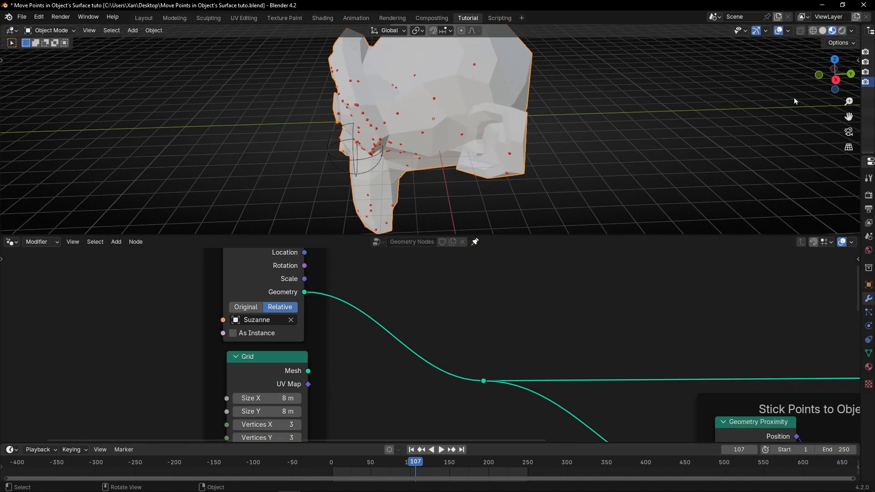
mouse_move(858, 95)
mouse_down()
mouse_move(742, 92)
mouse_move(860, 110)
mouse_up()
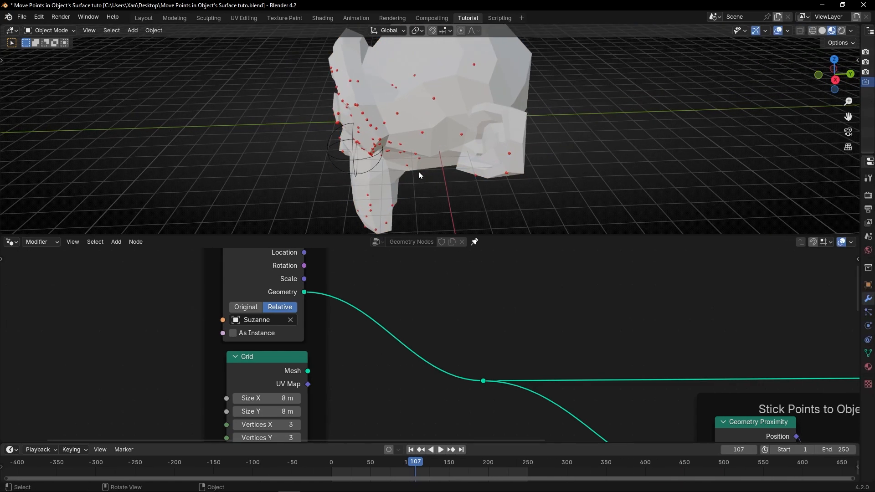
middle_drag(419, 171, 499, 153)
scroll(533, 355, down, 1)
middle_drag(536, 365, 158, 301)
click(574, 358)
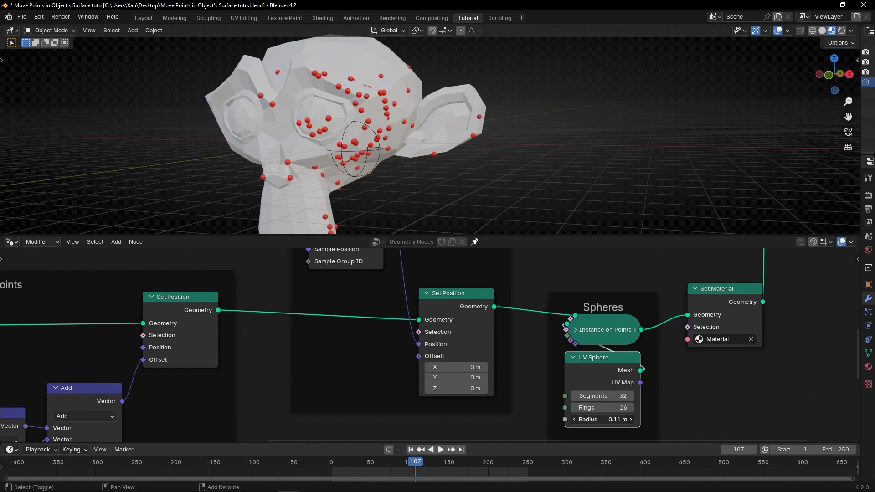
Play the animation from the first frame and examine how the spheres spread over the monkey head
scroll(382, 217, down, 2)
scroll(359, 326, down, 5)
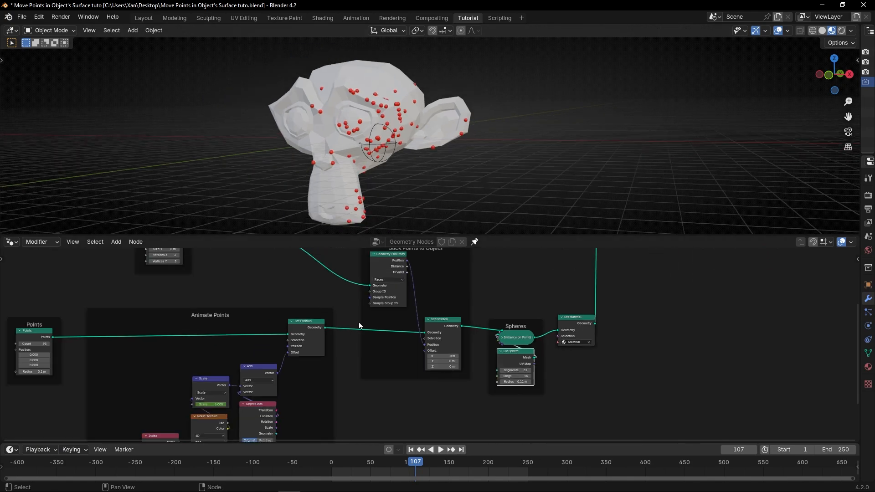
middle_drag(416, 357, 446, 362)
key(space)
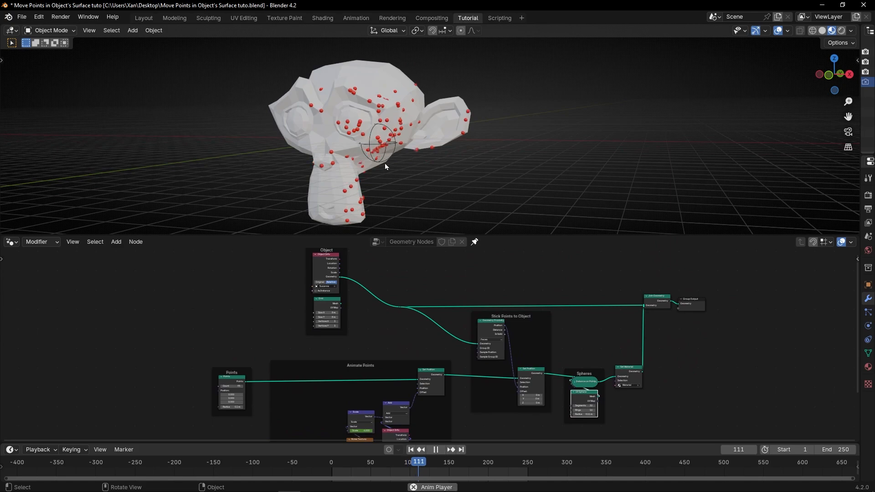
key(shift+Left)
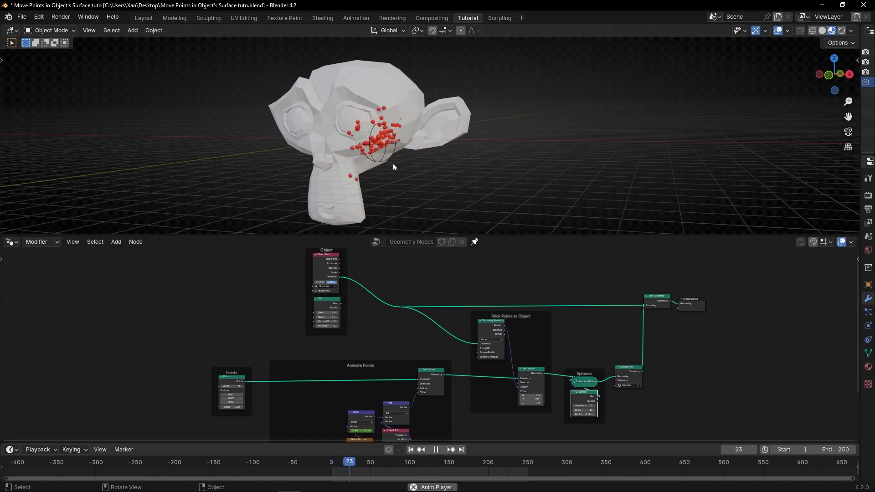
mouse_move(417, 145)
middle_down()
mouse_move(381, 151)
mouse_move(417, 140)
mouse_move(439, 149)
mouse_move(402, 138)
middle_up()
scroll(381, 149, up, 4)
scroll(403, 140, down, 3)
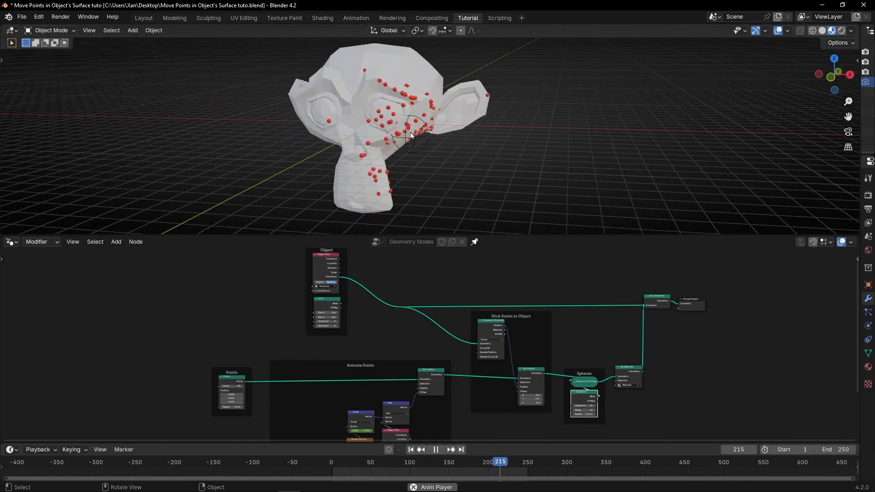
Select the empty near the monkey's cheek and move it down into the lower part of the face while the animation plays
click(417, 141)
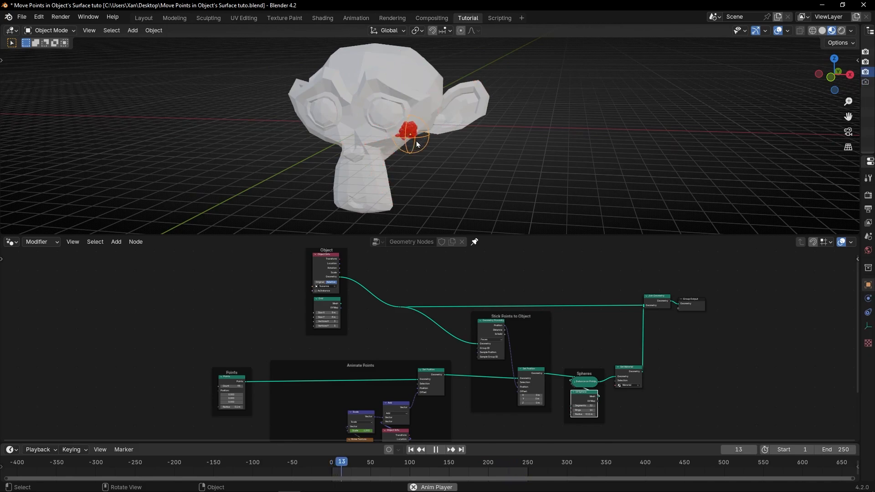
key(g)
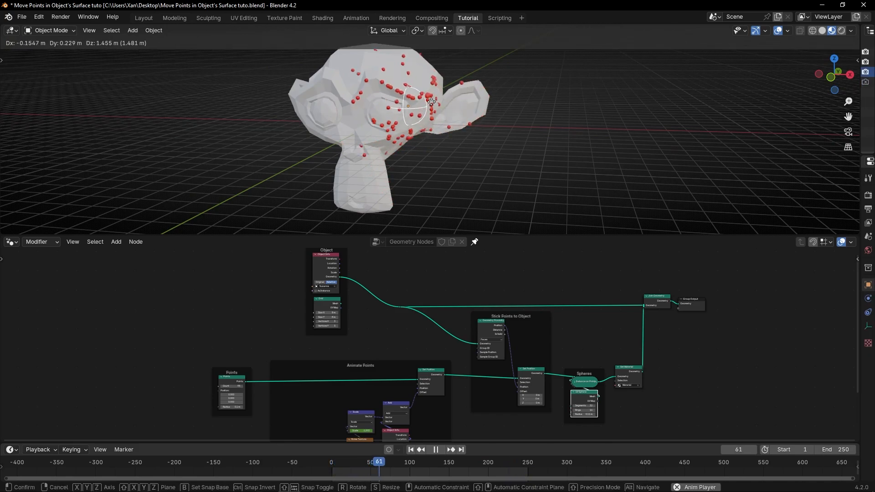
click(381, 192)
middle_drag(381, 191, 385, 174)
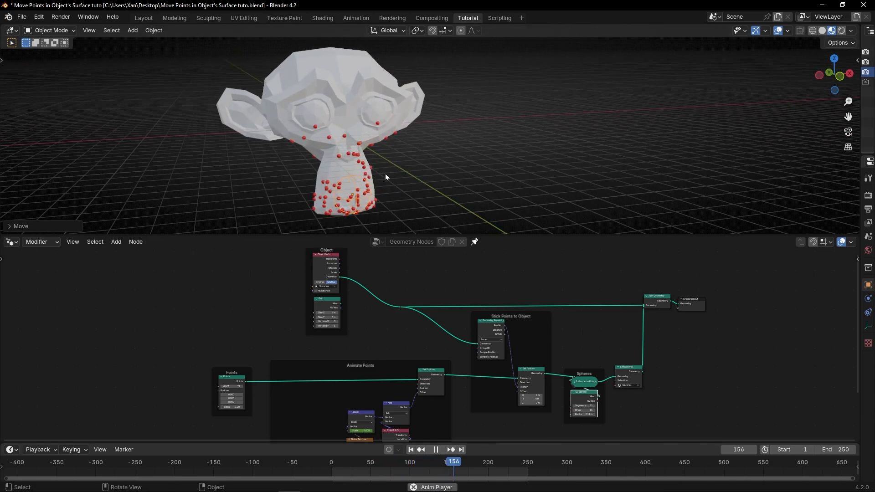
Set the Points node's count to 206 and stop the playback back at the first frame
scroll(149, 377, up, 3)
middle_drag(149, 376, 370, 316)
scroll(360, 333, up, 2)
key(Escape)
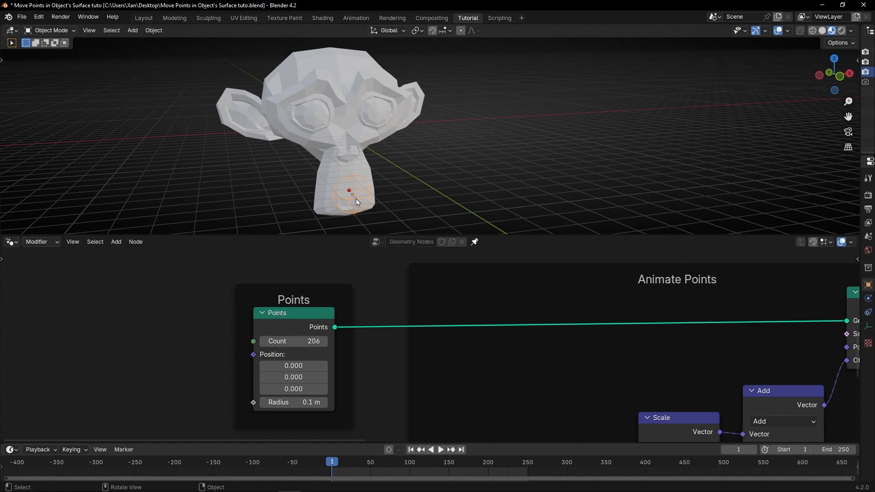
Move the empty up between the monkey's eyes and play the animation in a maximized 3D viewport
key(g)
click(345, 104)
key(ctrl+space)
key(space)
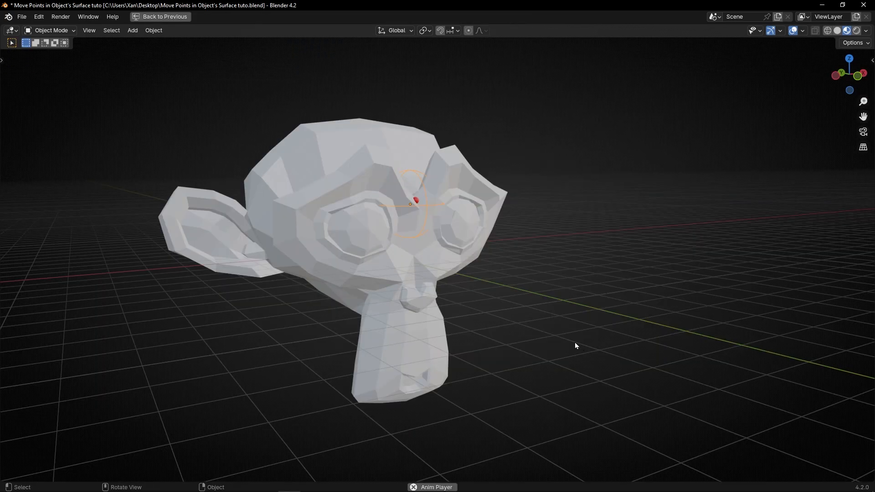
middle_drag(317, 219, 430, 247)
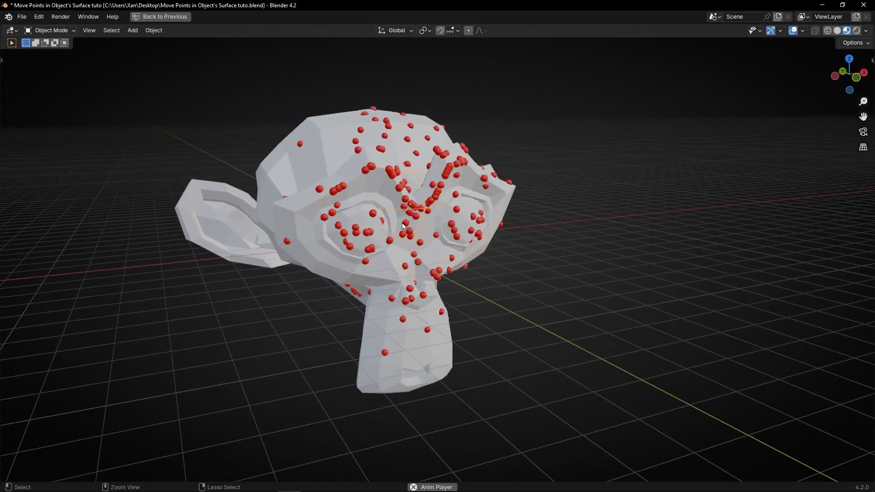
key(ctrl+space)
Mute the Add node that combines the scaled noise with the empty's location in the Animate Points frame
middle_drag(555, 359, 207, 428)
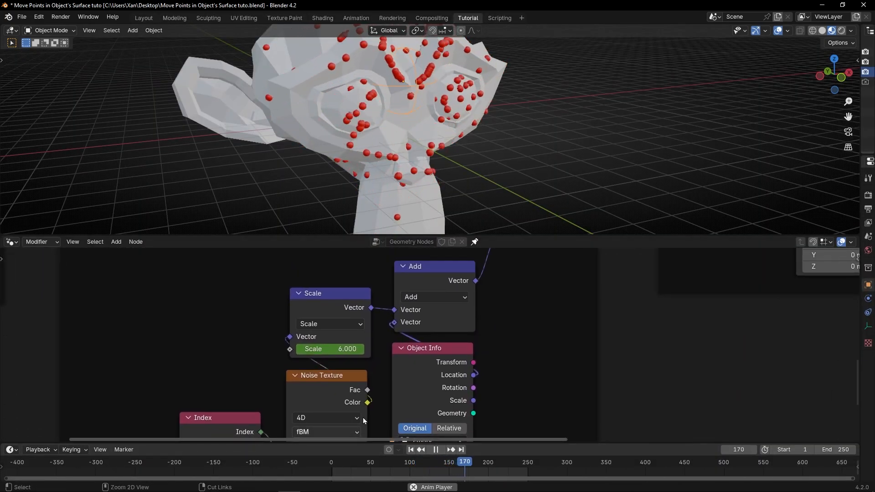
click(422, 285)
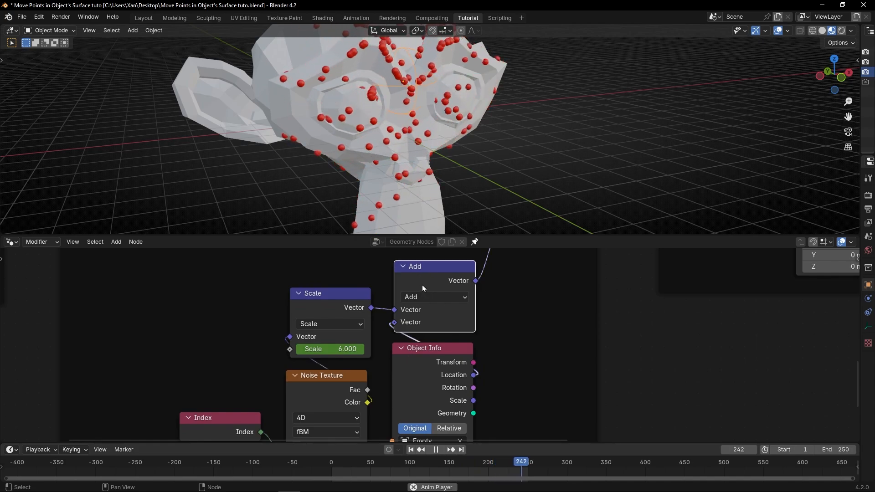
key(m)
Try moving the empty with the Add node muted to test whether the spheres depend on it
scroll(371, 161, down, 4)
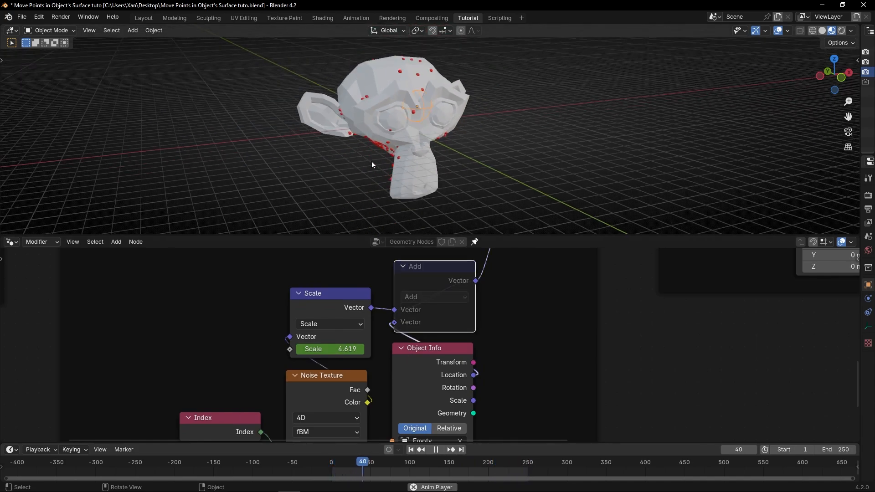
middle_drag(371, 161, 442, 142)
key(g)
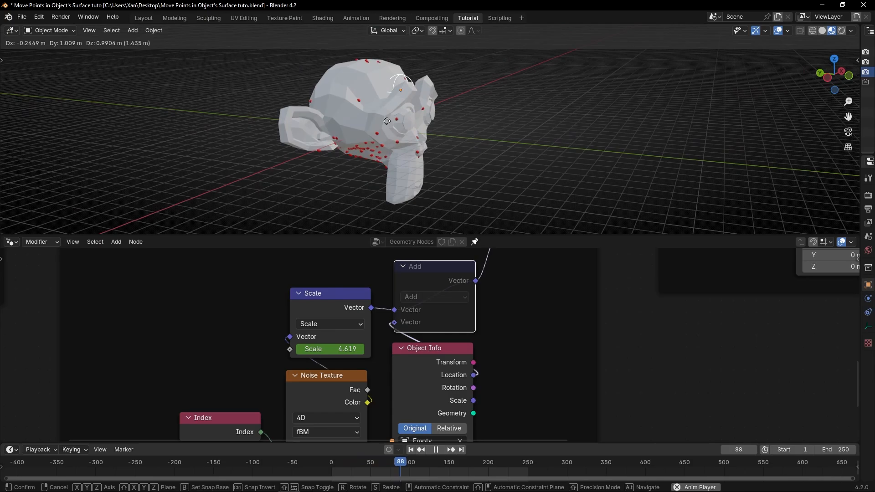
right_click(490, 119)
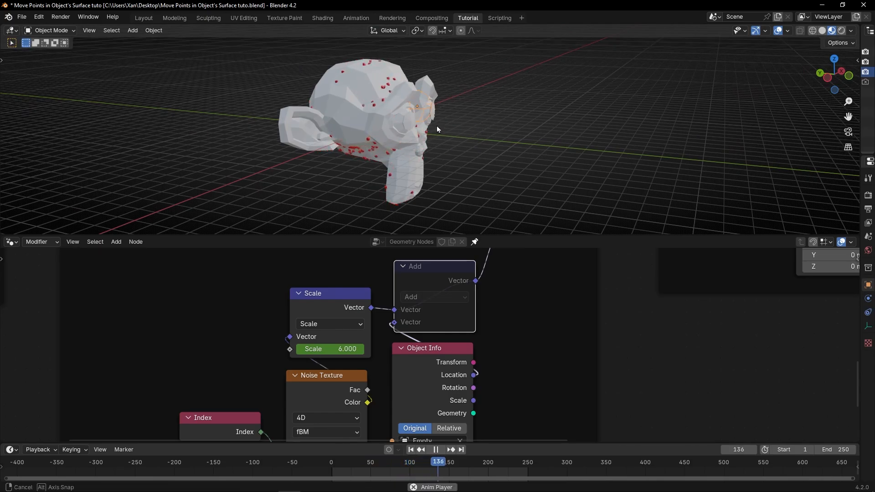
middle_drag(437, 129, 385, 189)
Set the Noise Texture node's scale to 7.2 and stop the playback
middle_drag(314, 379, 343, 291)
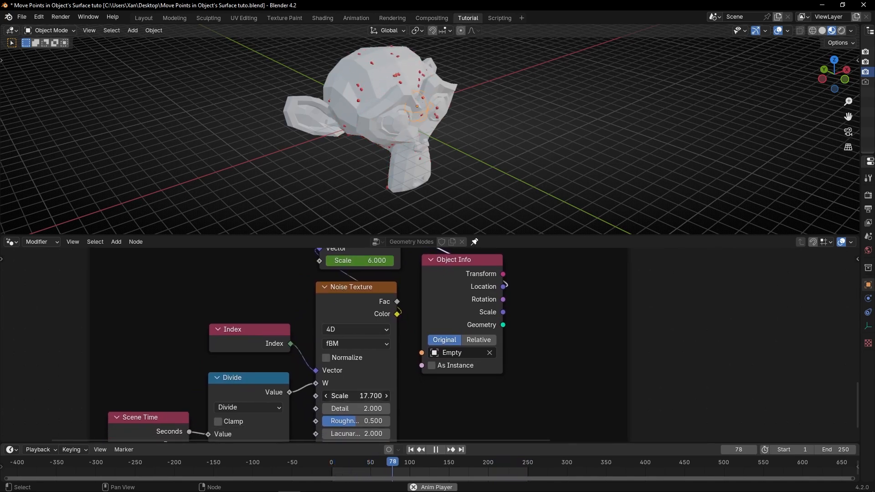
middle_drag(213, 413, 250, 368)
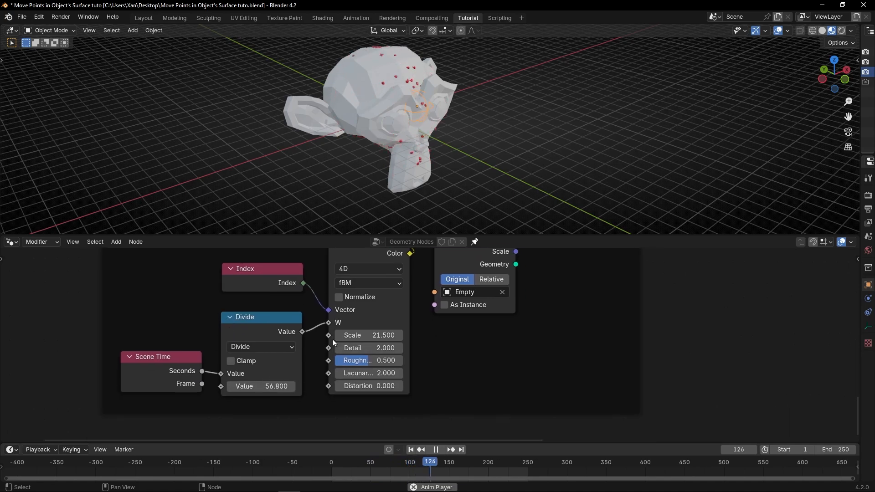
middle_drag(332, 342, 335, 398)
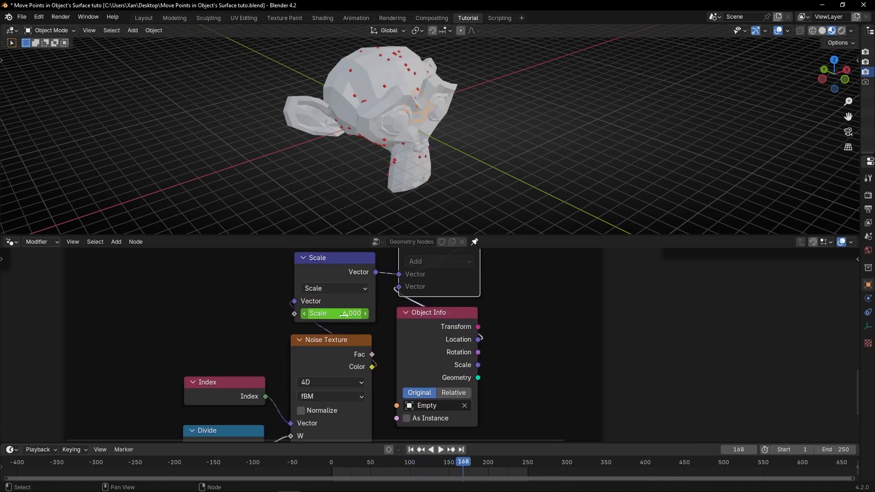
Clear the keyframes from the Scale node's scale value in the Animate Points frame
key(ctrl+space)
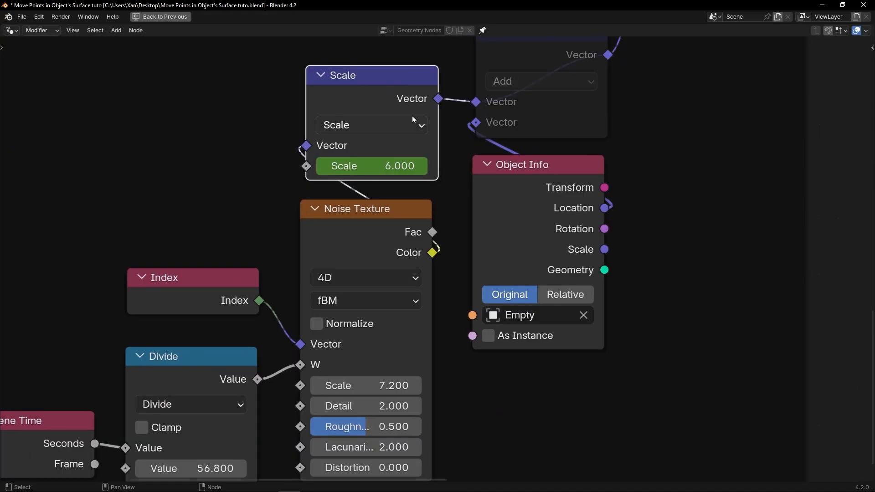
right_click(388, 174)
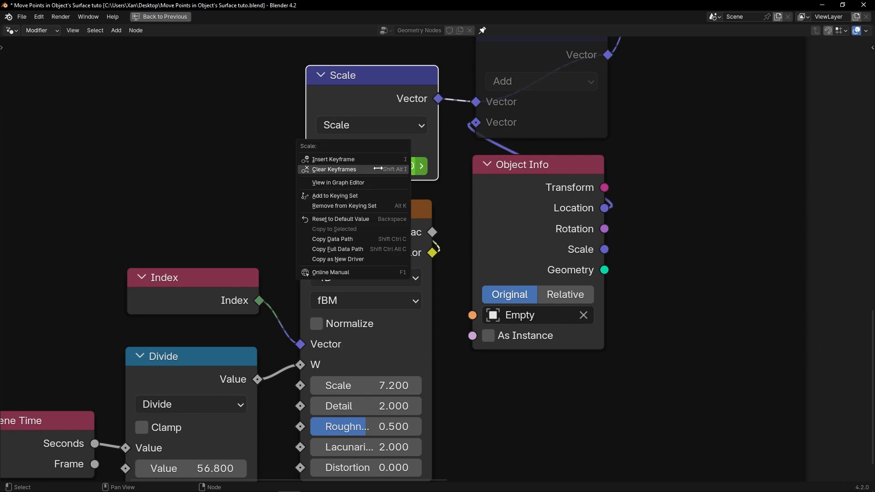
click(371, 169)
key(ctrl+space)
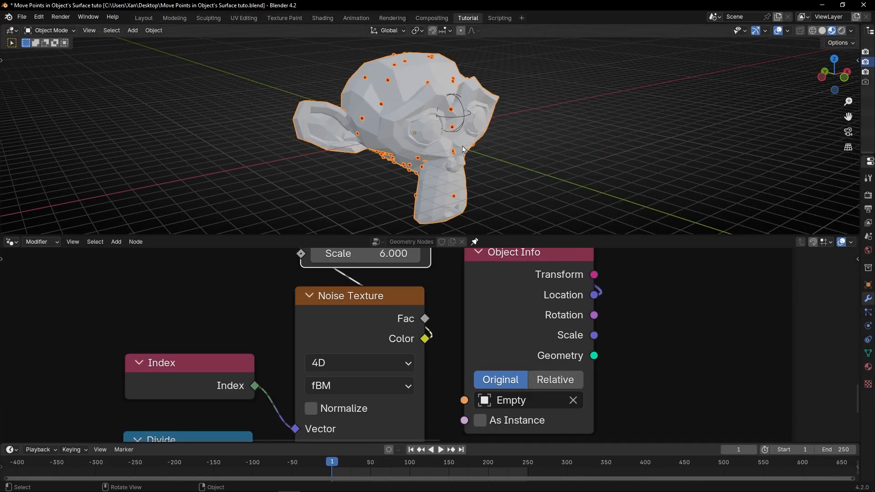
Cut the link from Geometry Proximity's Position to the Set Position node and play the animation
middle_drag(389, 195, 436, 103)
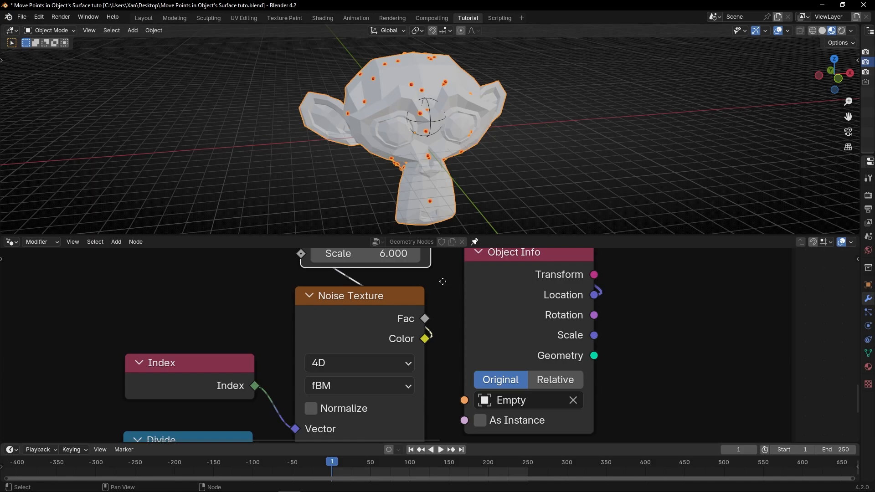
scroll(503, 313, down, 2)
mouse_move(503, 313)
middle_down()
mouse_move(388, 353)
mouse_move(286, 419)
middle_up()
middle_drag(407, 344, 333, 383)
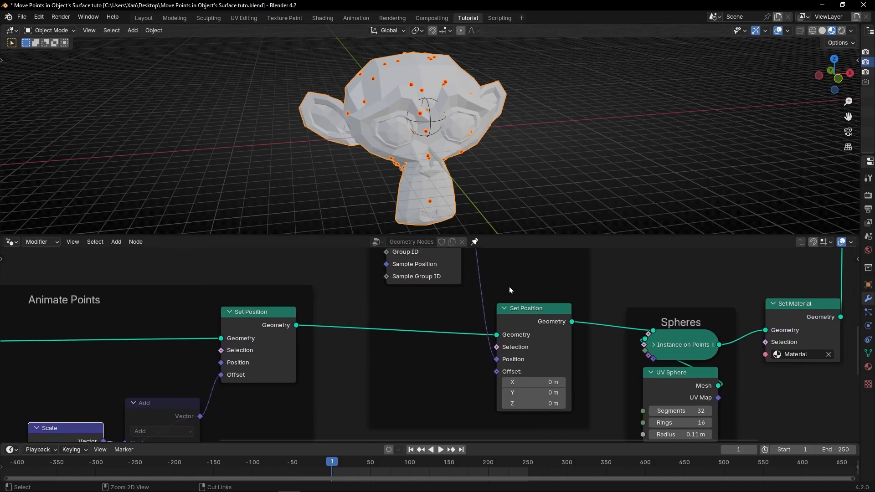
middle_drag(355, 355, 467, 304)
mouse_move(406, 202)
middle_down()
mouse_move(455, 175)
mouse_move(397, 196)
middle_up()
key(space)
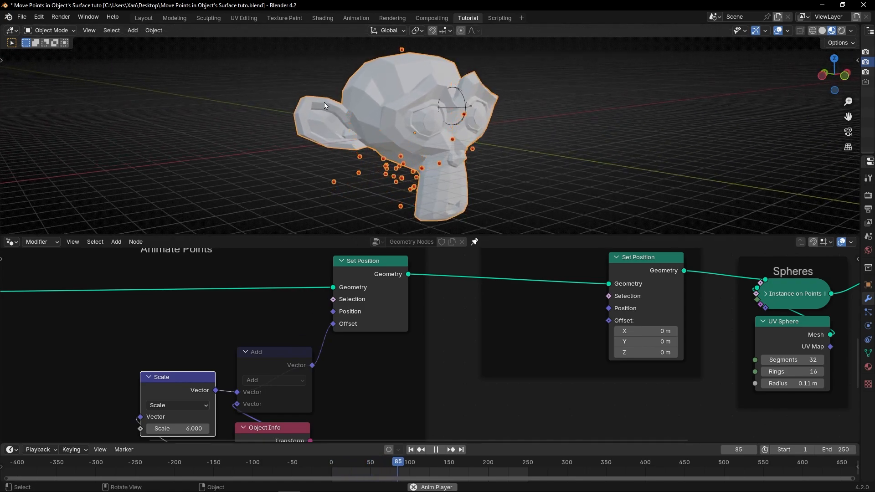
Raise the Scale node's value to 14.7 and inspect the spread of the free-floating spheres around the monkey
middle_drag(210, 332, 292, 311)
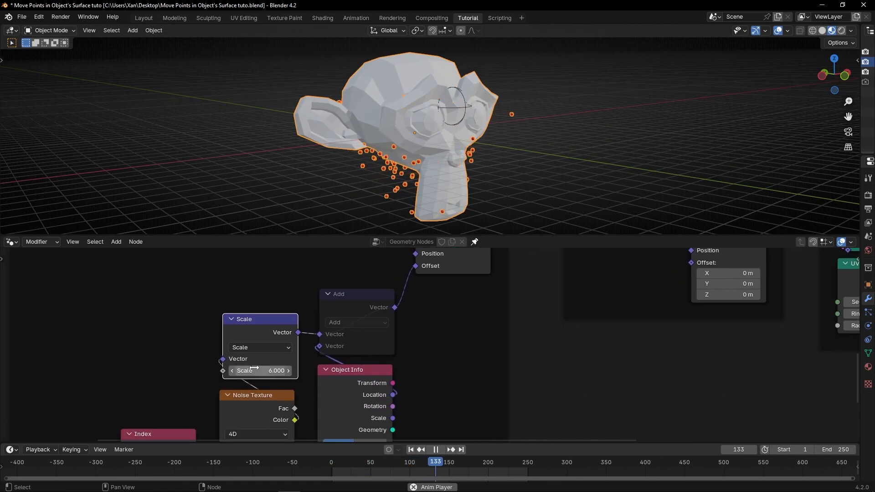
drag(260, 371, 275, 371)
scroll(405, 141, down, 4)
middle_drag(415, 132, 375, 142)
scroll(363, 113, up, 4)
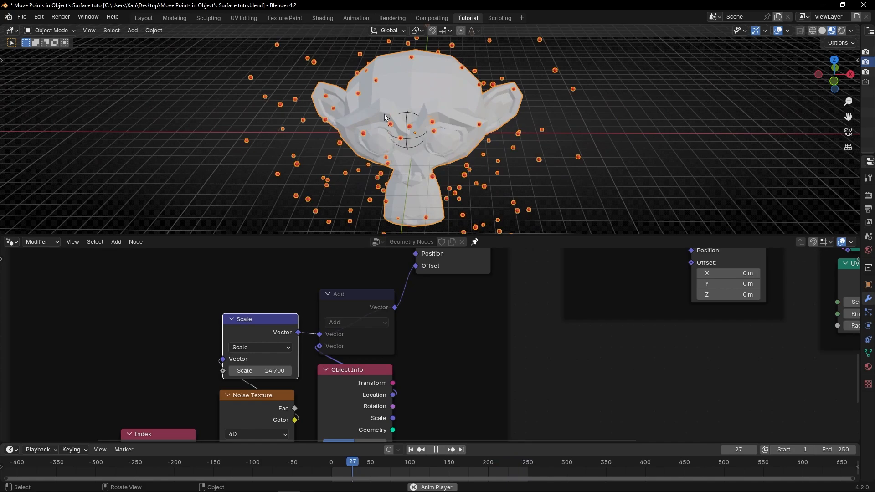
middle_drag(361, 104, 353, 81)
Reconnect Geometry Proximity's Position output to the Position input of Set Position in the Stick Points to Object frame
scroll(568, 294, down, 4)
middle_drag(568, 295, 460, 355)
middle_drag(526, 283, 452, 338)
drag(451, 253, 467, 376)
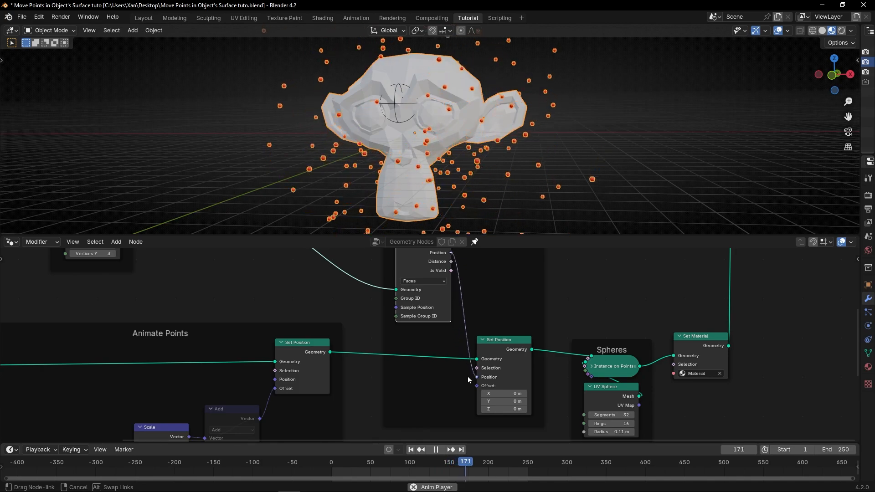
middle_drag(499, 214, 470, 192)
Cut the Geometry Proximity Position link again and lower the Scale node's value to 3.76
ctrl+right_drag(465, 329, 461, 333)
middle_drag(340, 403, 473, 309)
drag(310, 372, 282, 371)
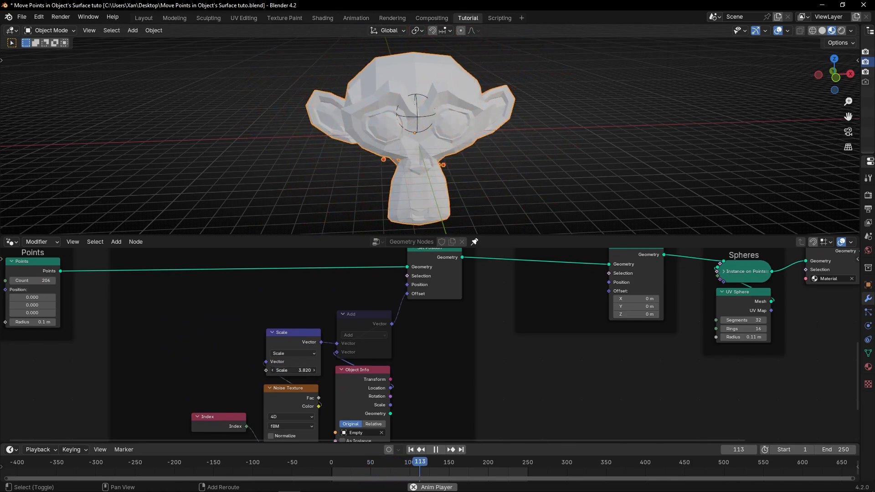
middle_drag(476, 186, 531, 132)
middle_drag(369, 153, 435, 159)
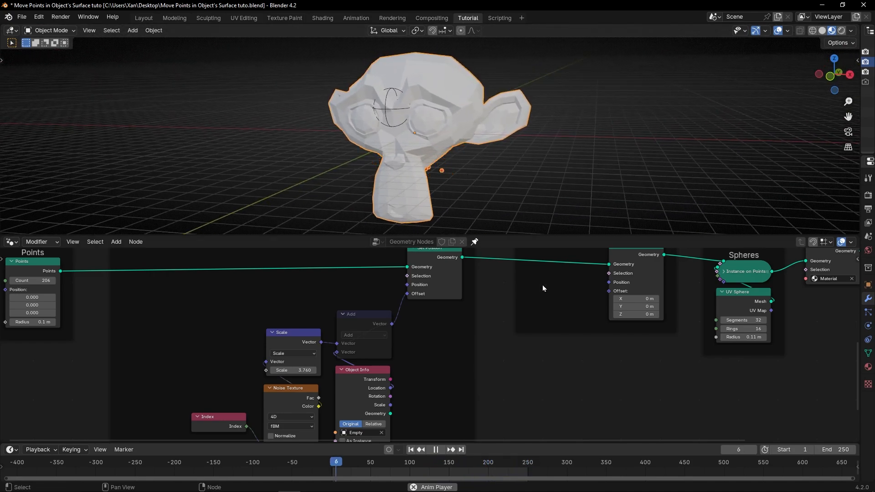
Link Geometry Proximity's Position back to Set Position's Position input and raise the Scale node's value to 7.91
middle_drag(550, 299, 346, 389)
middle_drag(387, 274, 387, 296)
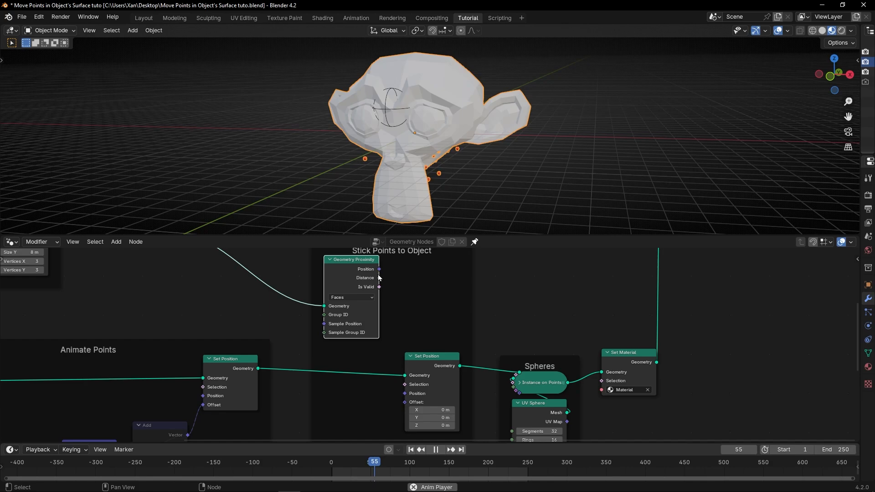
drag(379, 268, 398, 390)
mouse_move(481, 198)
middle_down()
mouse_move(627, 170)
mouse_move(562, 199)
mouse_move(488, 198)
middle_up()
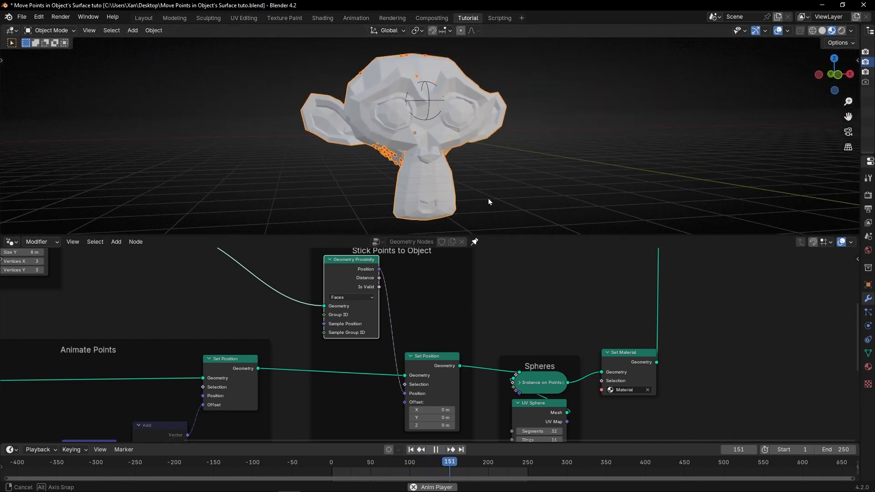
middle_drag(209, 384, 438, 280)
scroll(299, 354, up, 1)
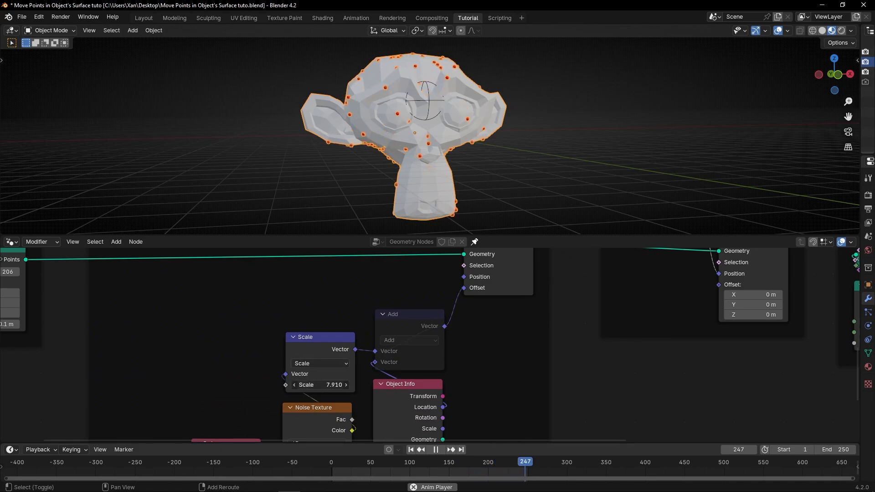
Unmute the Add node that adds the Empty's Object Info location to the scaled noise vector
middle_drag(382, 152, 454, 160)
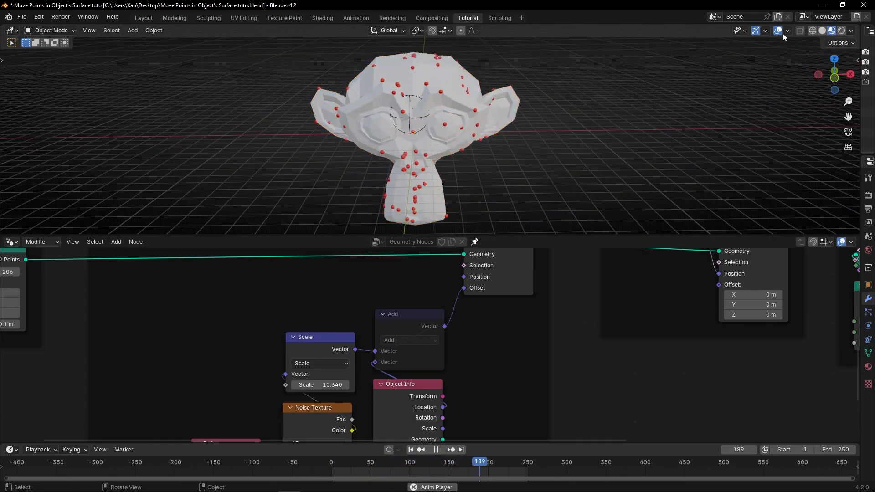
middle_drag(447, 396, 445, 330)
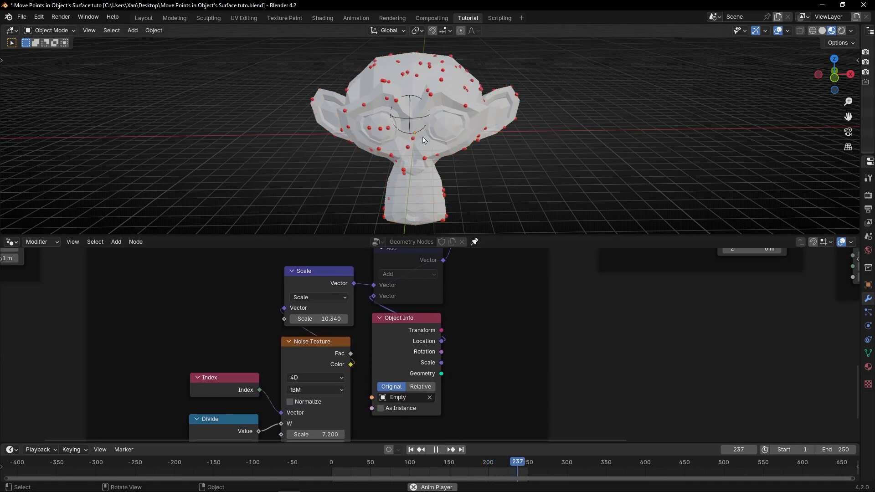
middle_drag(430, 271, 420, 292)
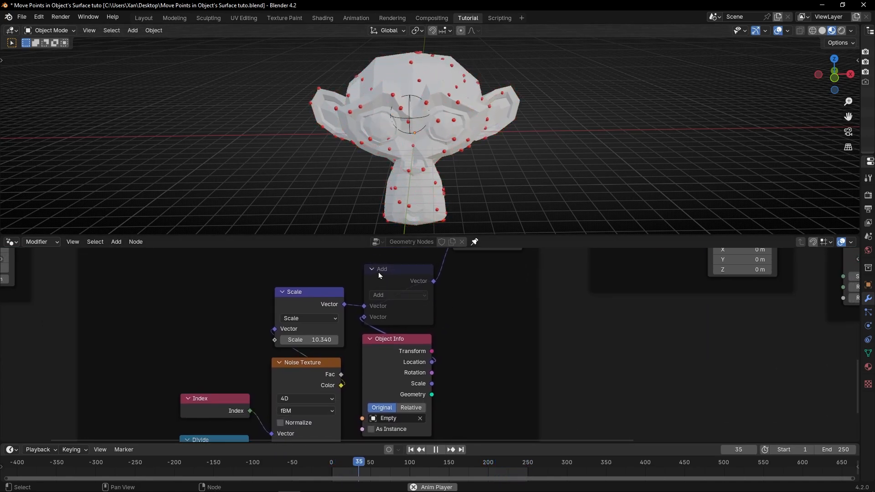
click(378, 272)
key(m)
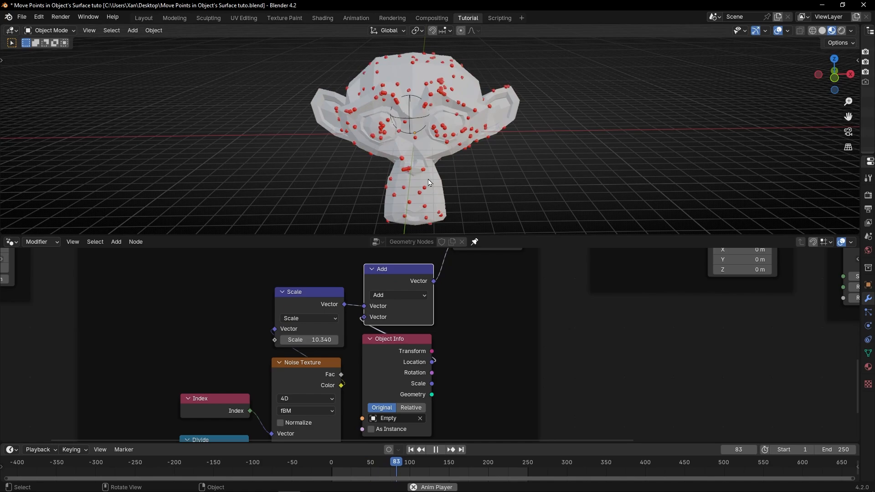
Move the Empty sideways back and forth inside the monkey's head to test how it shifts the spheres
drag(414, 121, 432, 119)
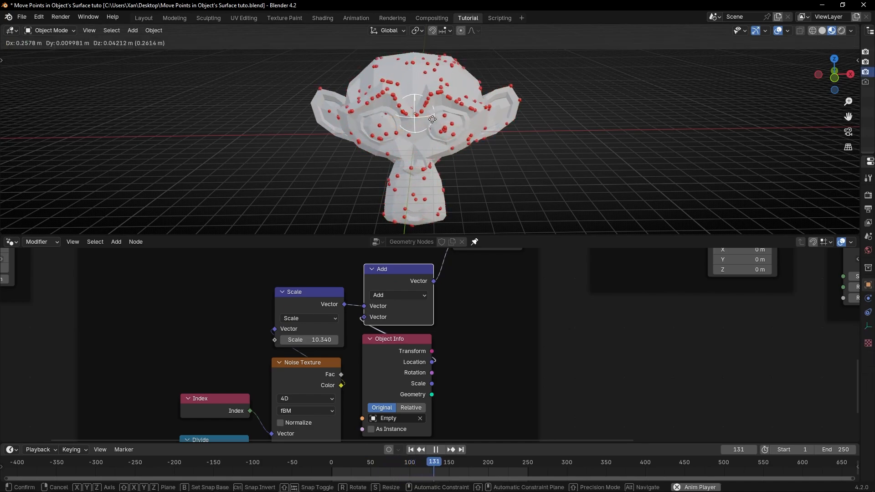
drag(493, 118, 424, 115)
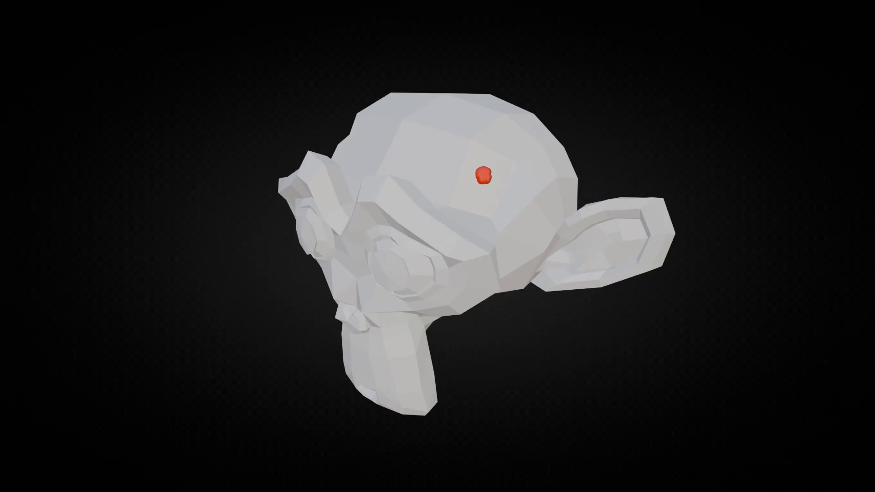